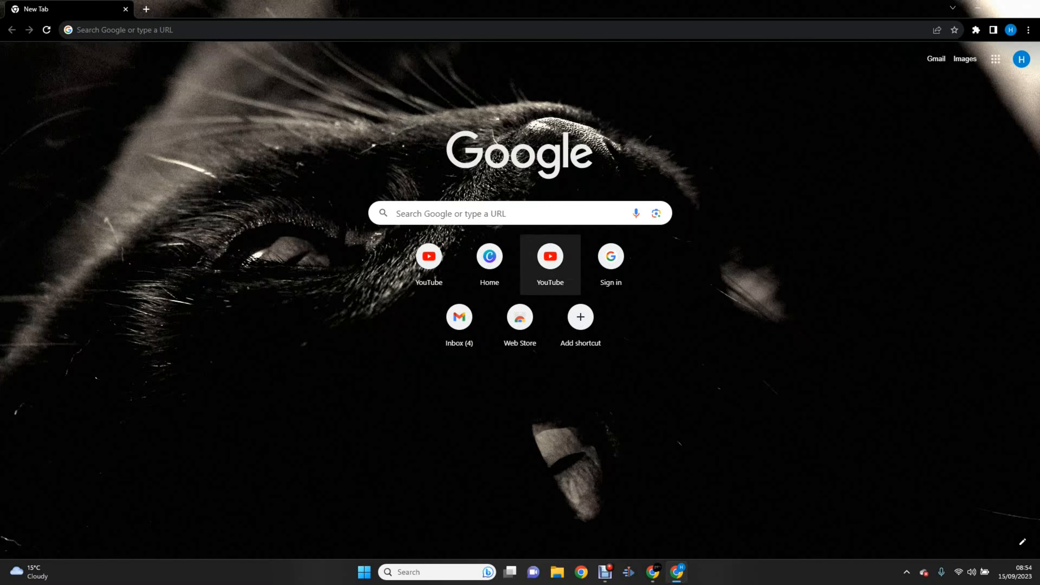
Step: Search Google for 'download kdenlive'
left_click(471, 214)
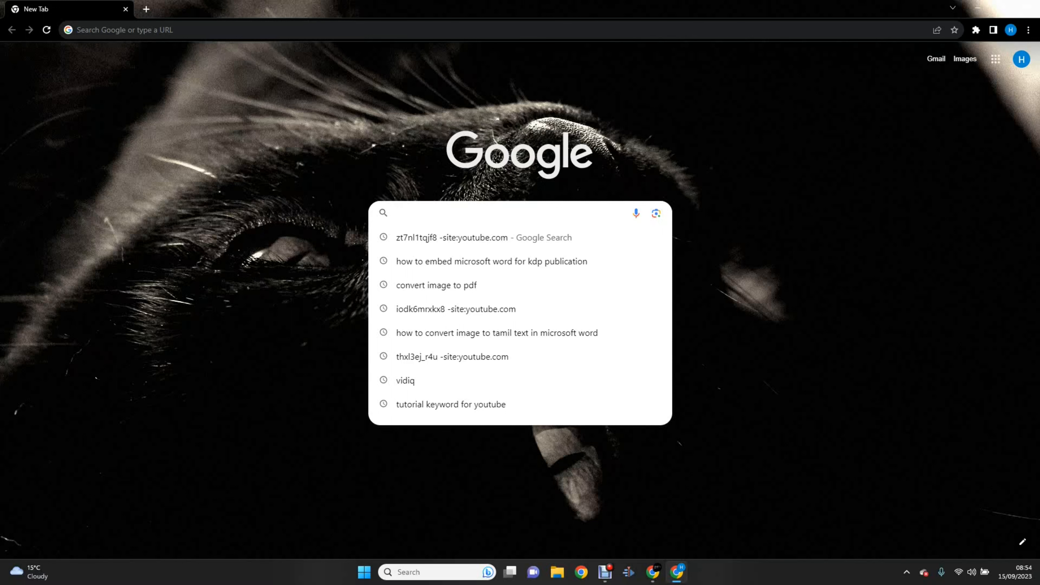
type("download k")
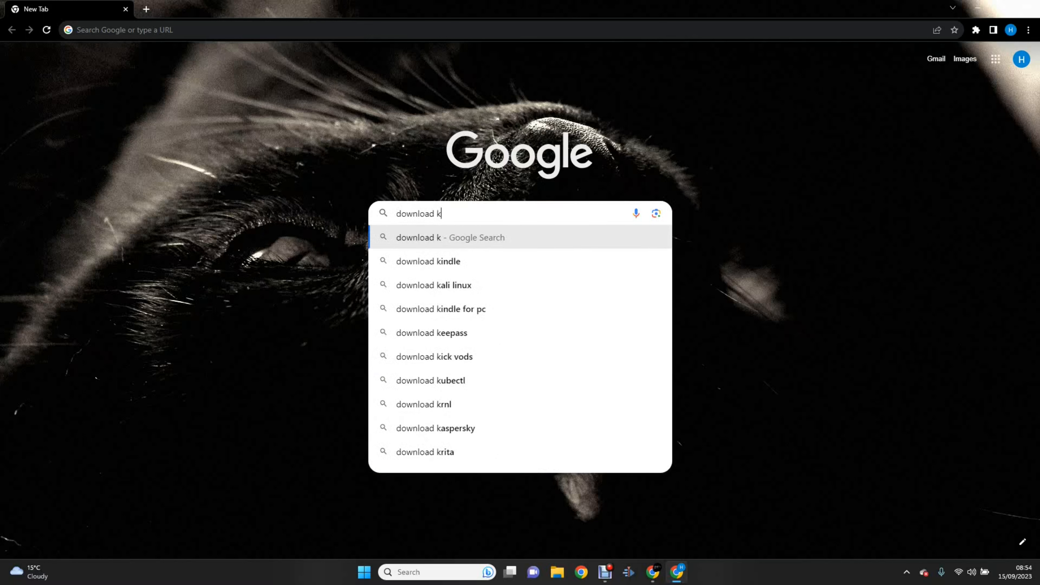
type("denlive")
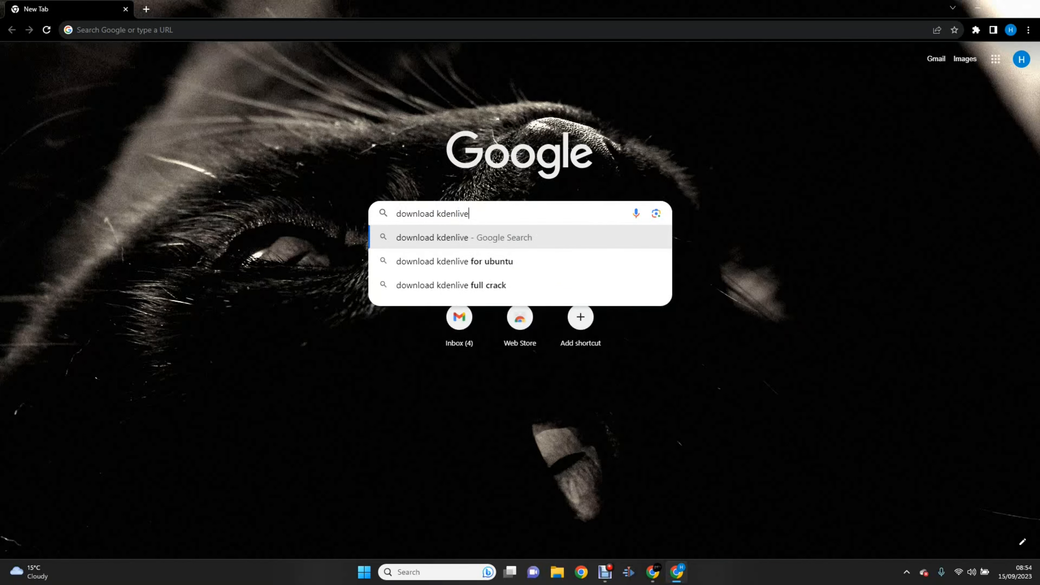
key("Return")
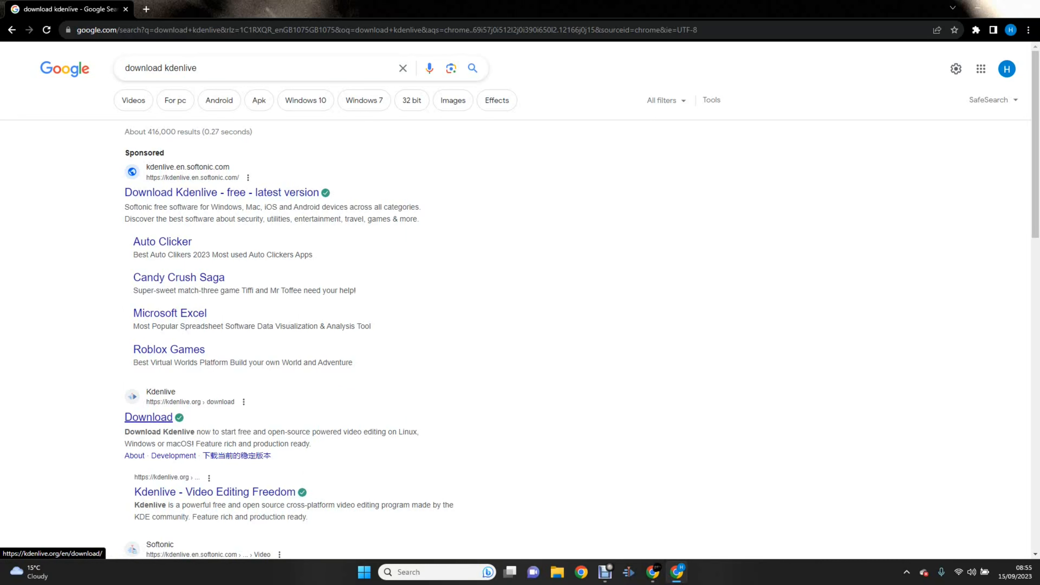
Step: On the kdenlive.org Download page, start and then cancel the kdenlive-23.08.0a.exe installer download
left_click(148, 417)
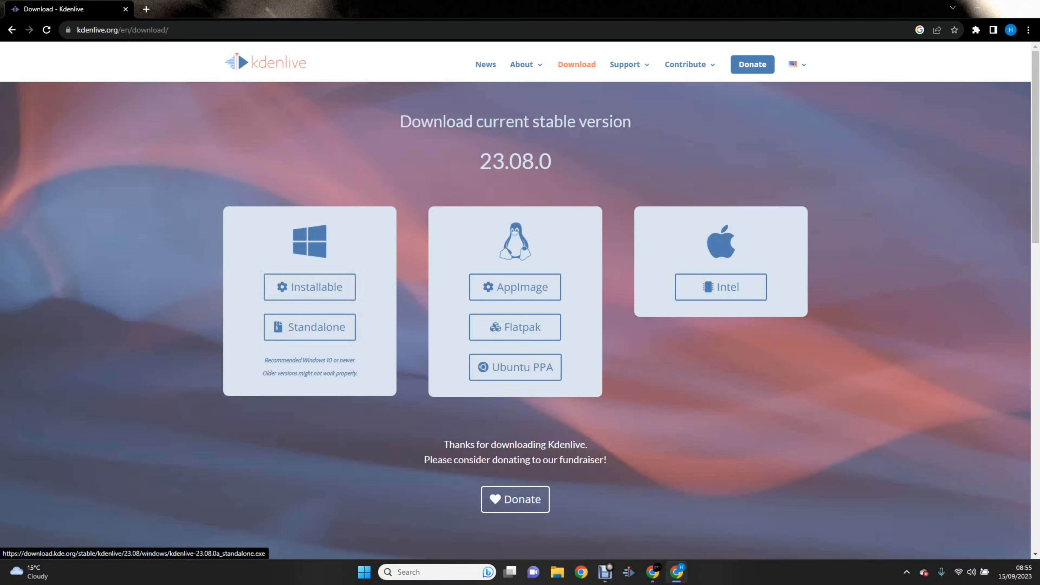
left_click(310, 287)
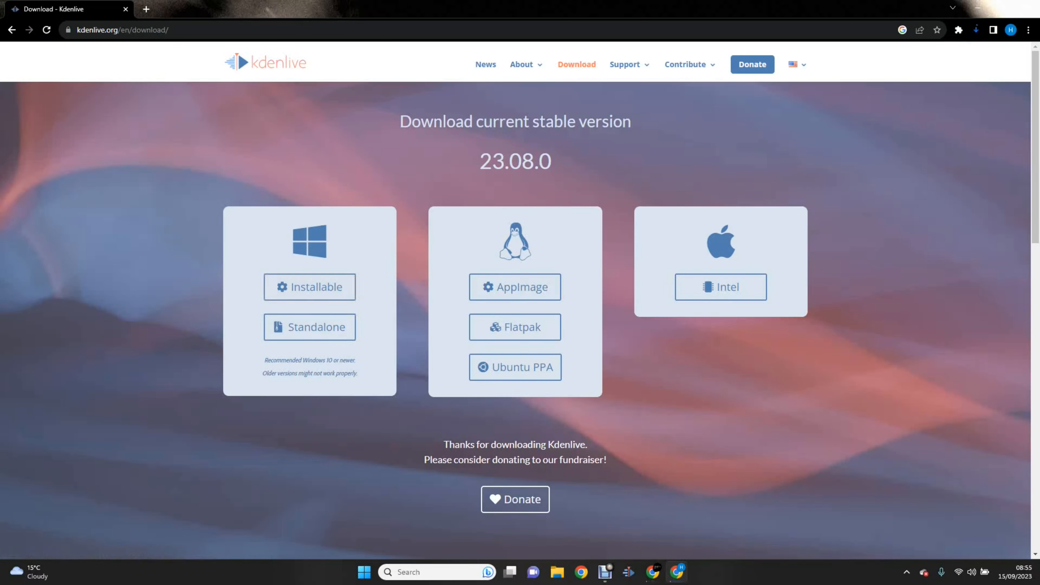
left_click(976, 30)
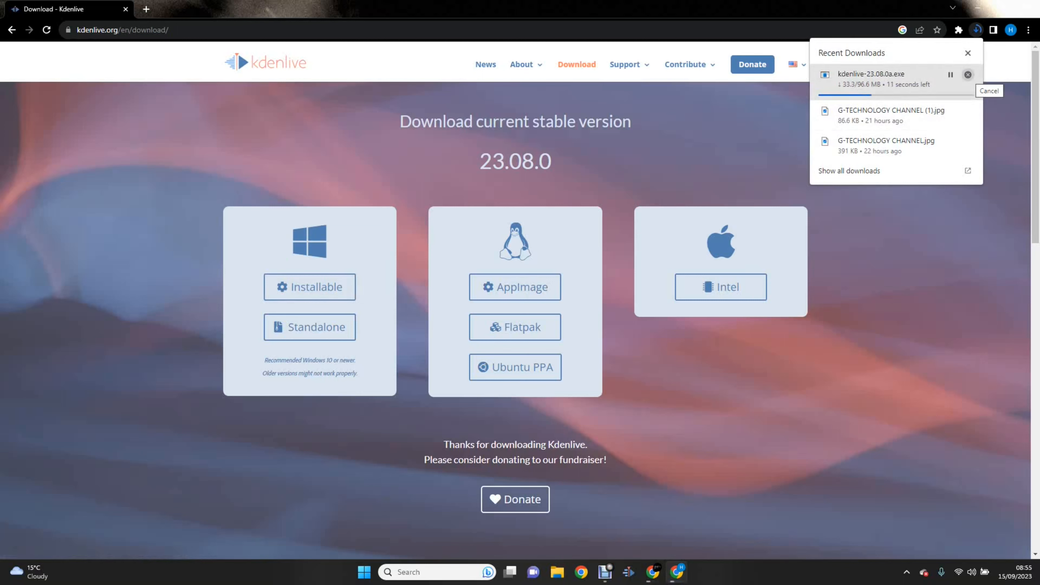
left_click(967, 74)
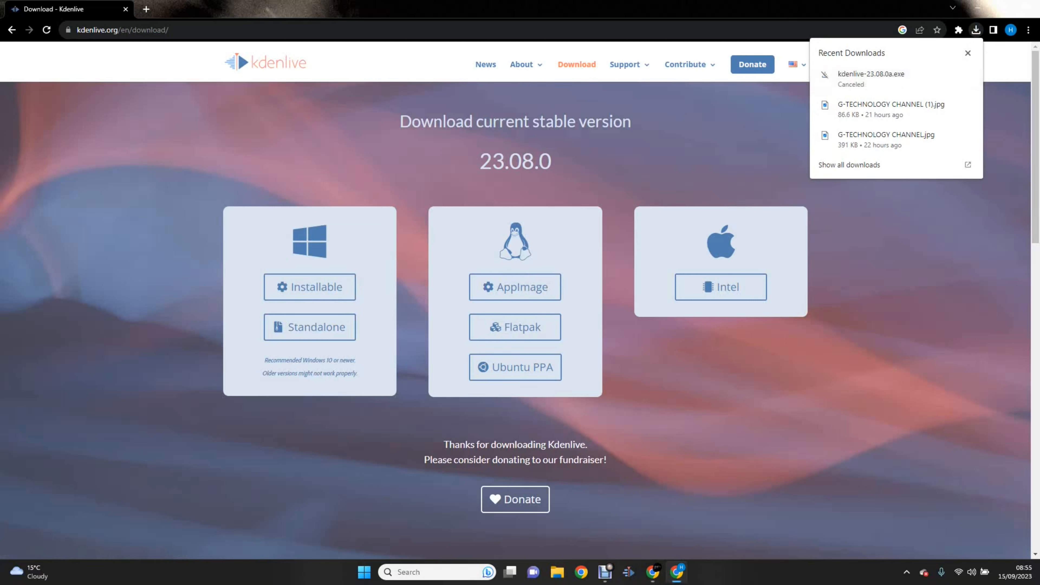
left_click(967, 53)
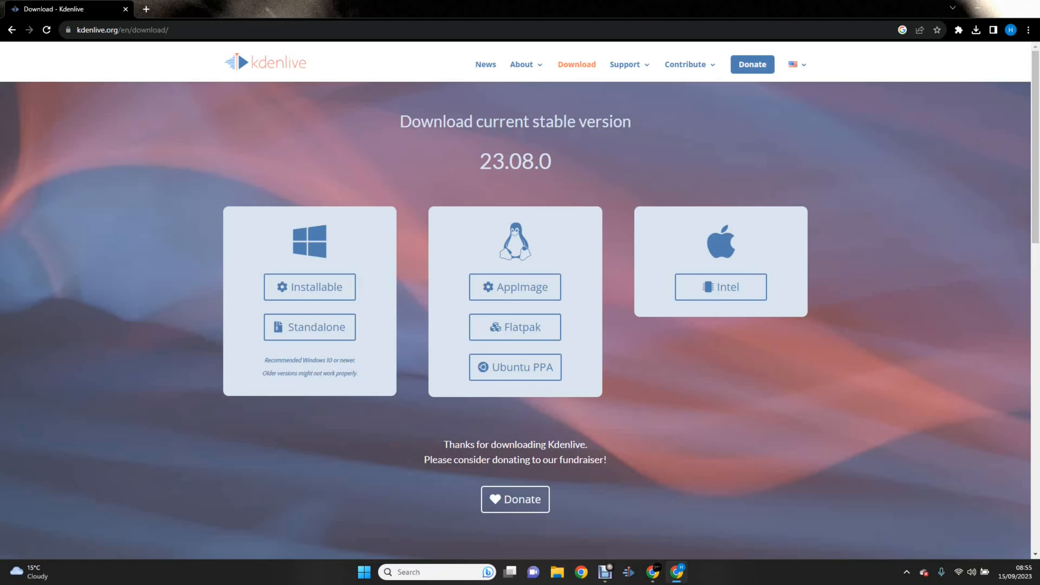
left_click(364, 572)
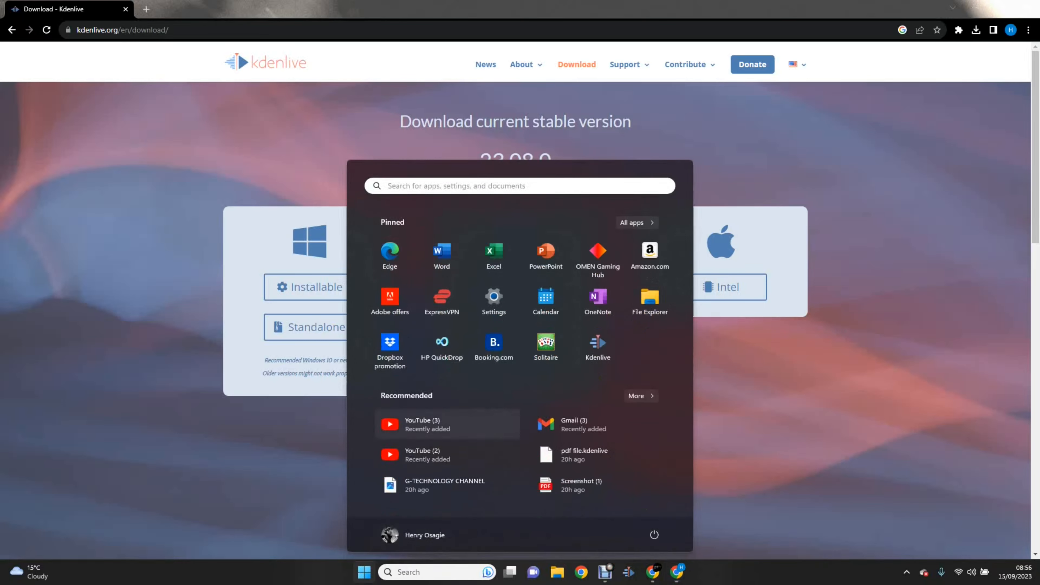
Step: Launch Kdenlive from its pinned Start menu tile
left_click(597, 348)
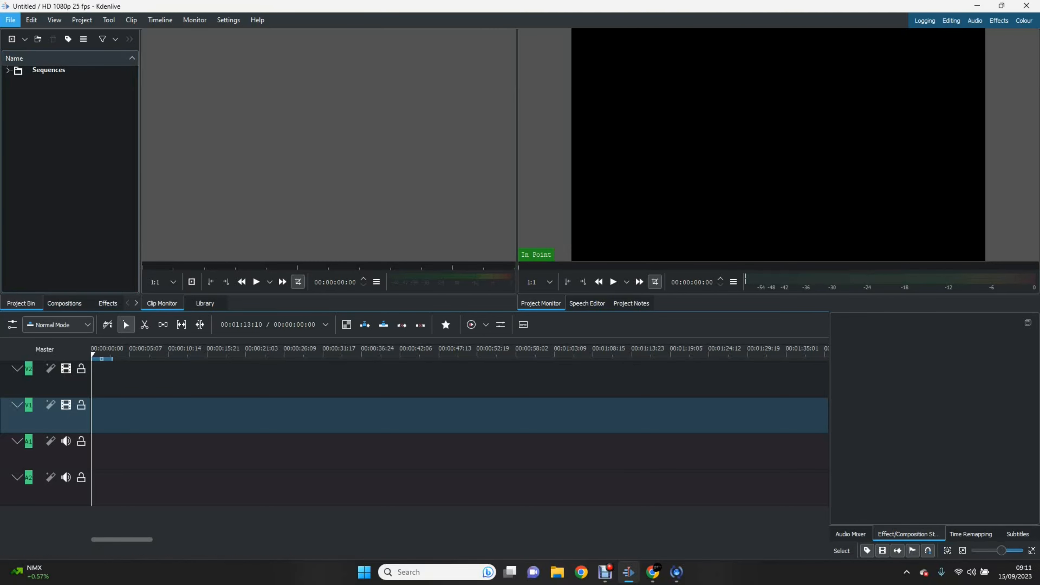
Step: Start a new project via File > New and expand the 4K UHD 2160 profile presets
key("alt+f")
key("Down")
key("Return")
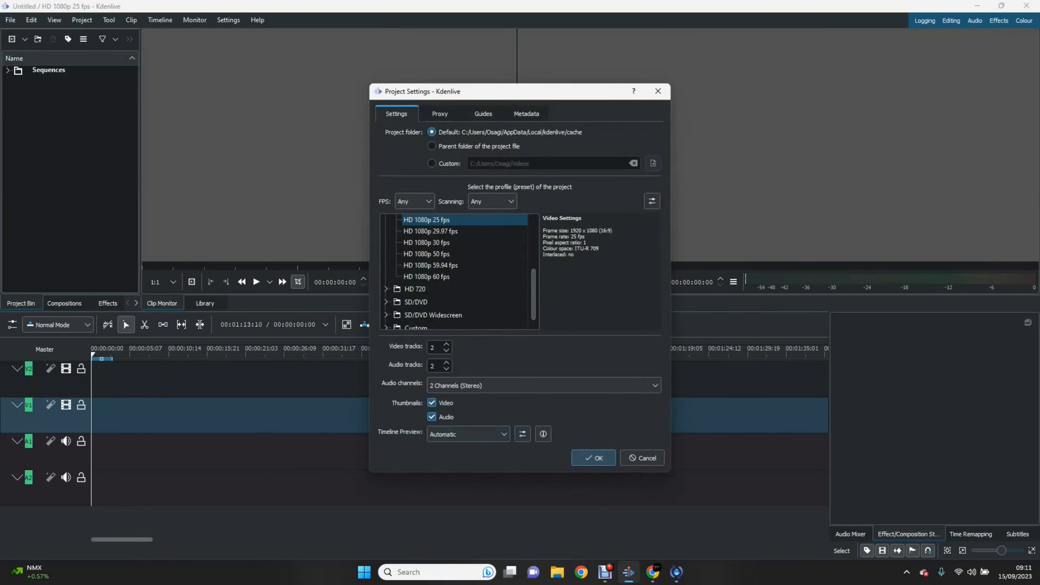
scroll(455, 270, "up", 3)
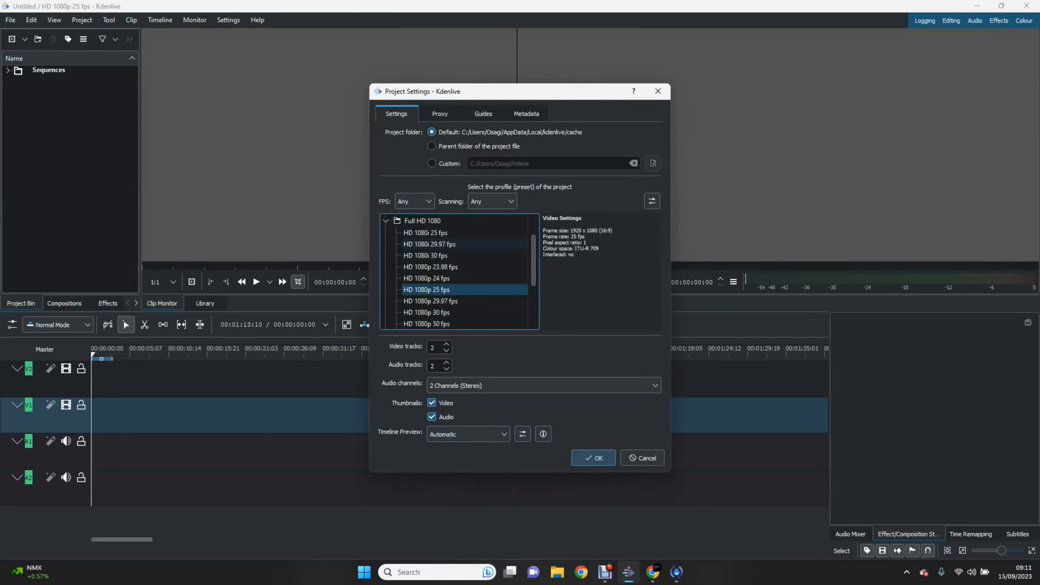
scroll(455, 271, "down", 3)
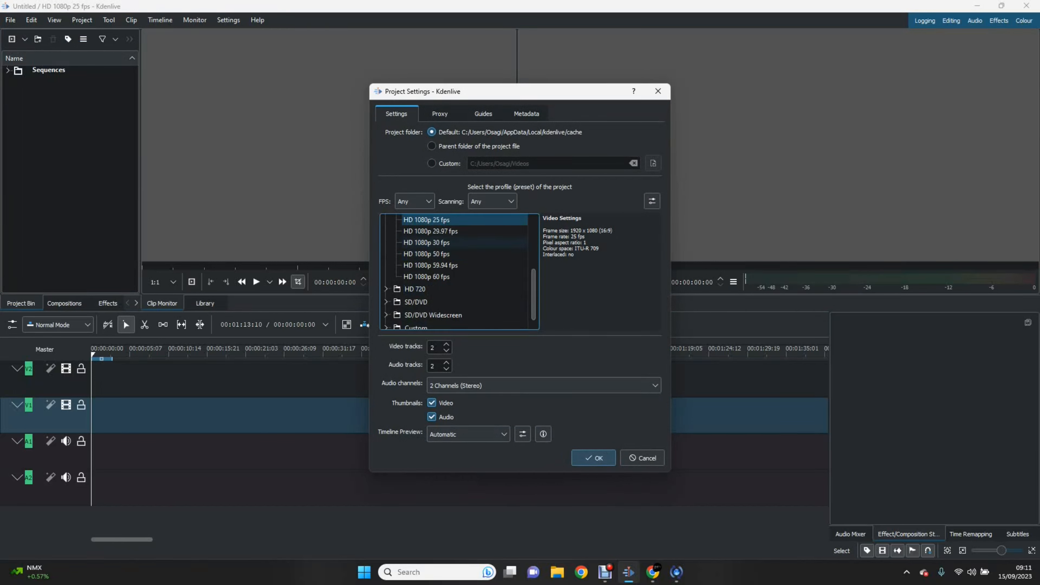
scroll(454, 270, "down", 1)
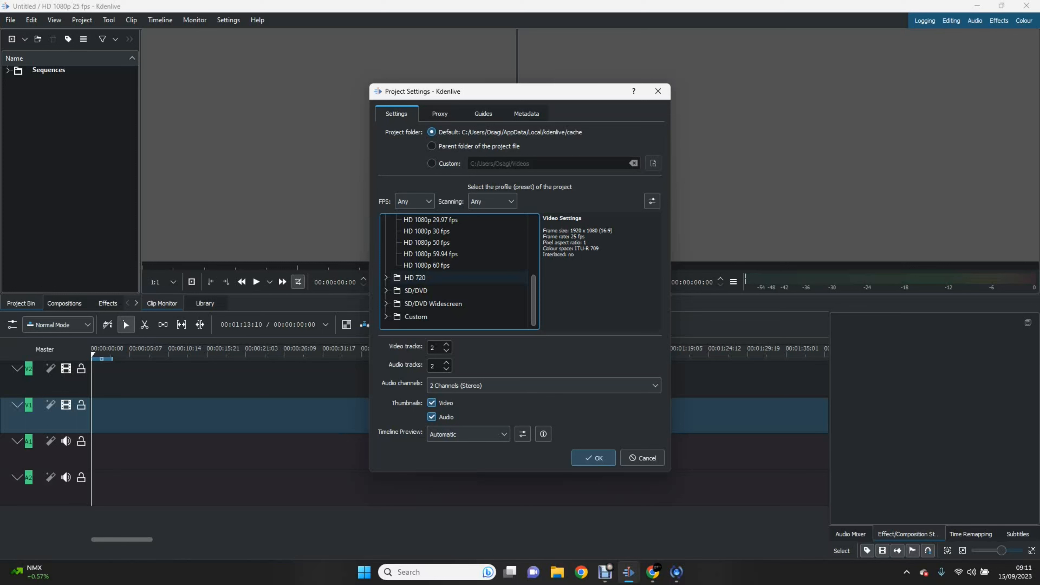
scroll(459, 270, "up", 2)
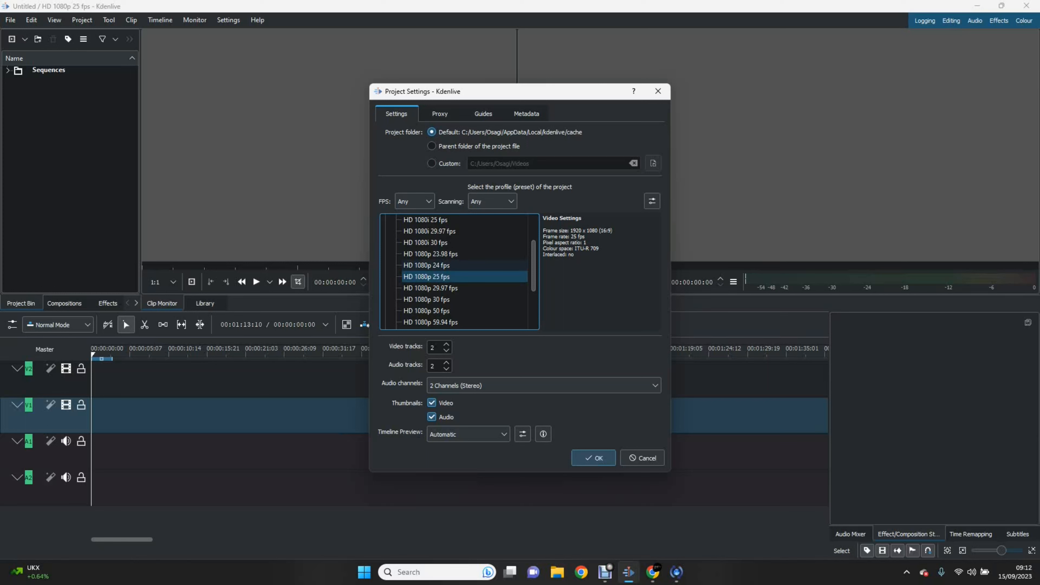
scroll(455, 272, "up", 2)
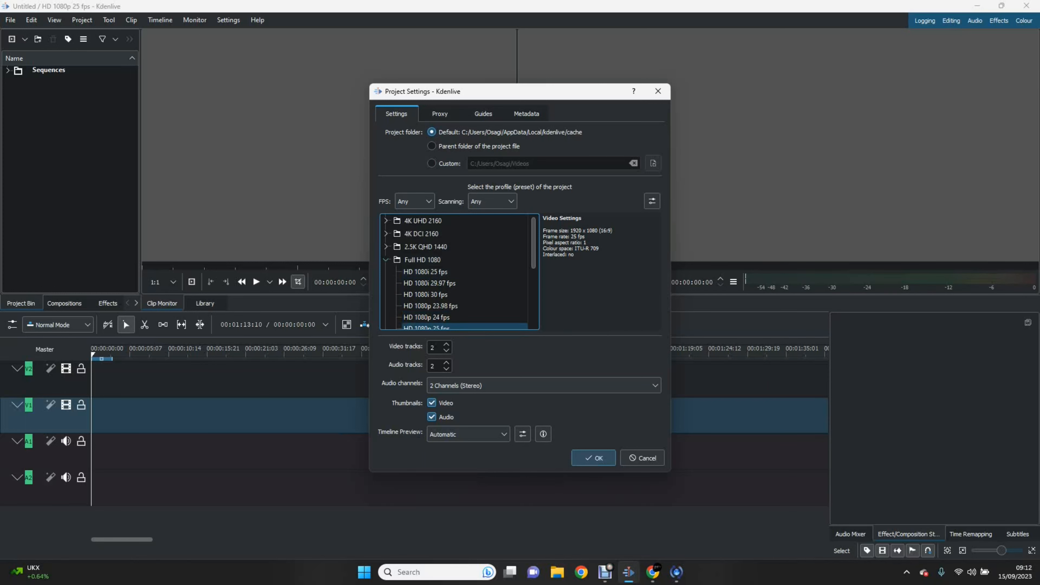
left_click(386, 260)
left_click(385, 221)
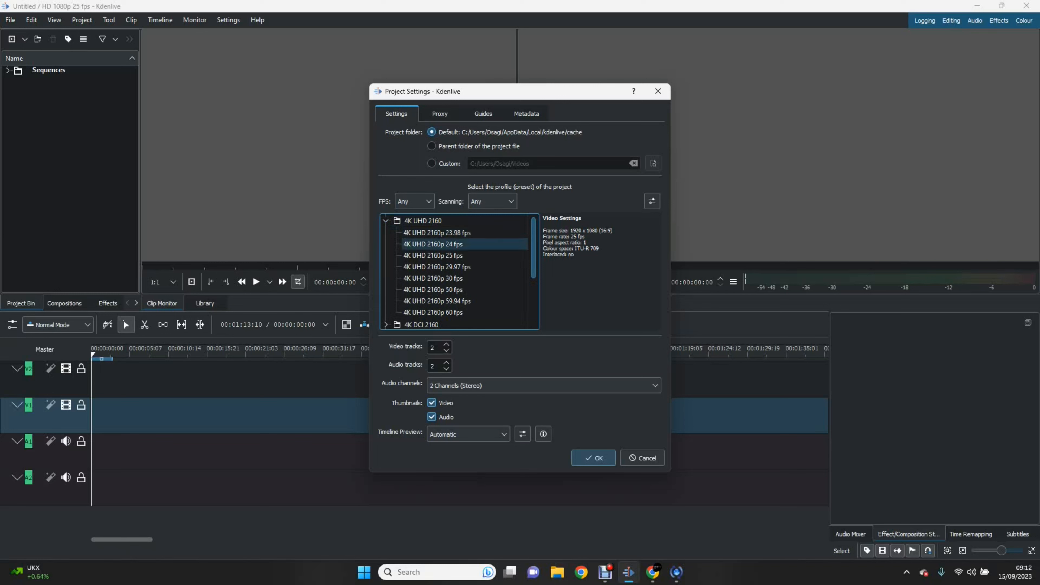
Step: Choose the 4K UHD 2160p 60 fps profile with a custom Videos project folder and confirm
key("Down")
key("Down")
key("Down")
key("Down")
key("Down")
key("Down")
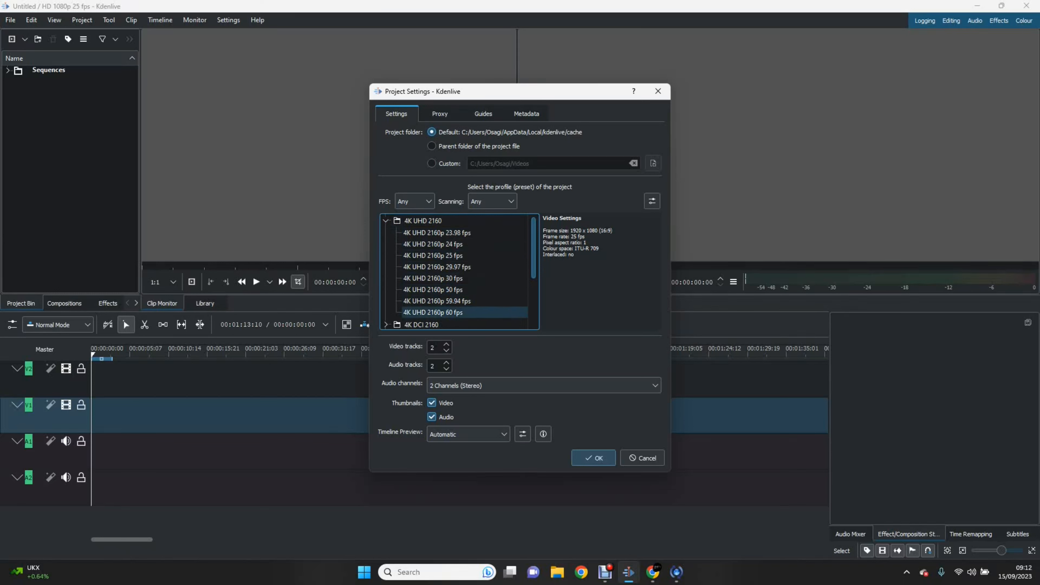
left_click(464, 313)
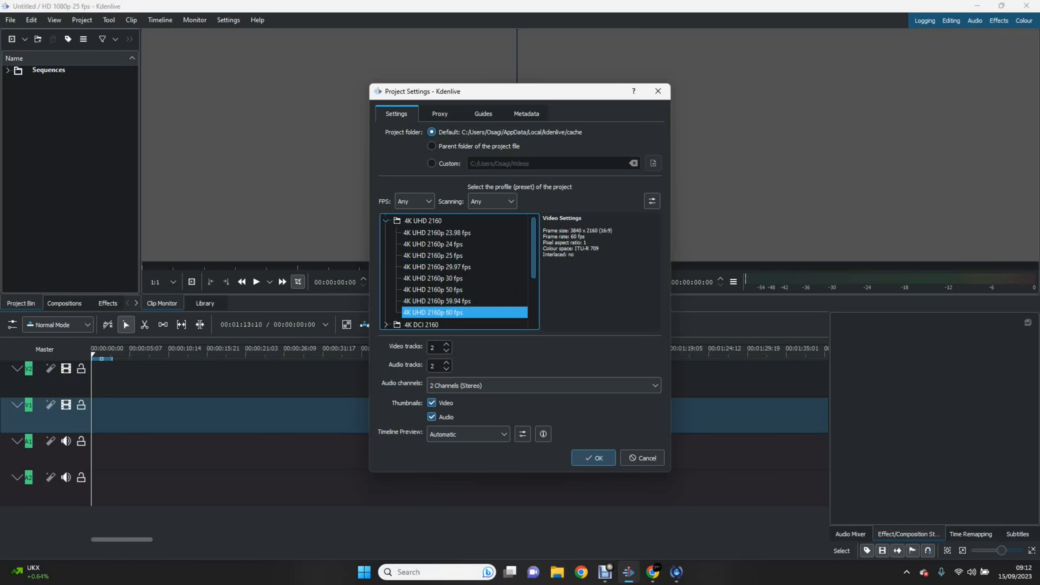
left_click(385, 221)
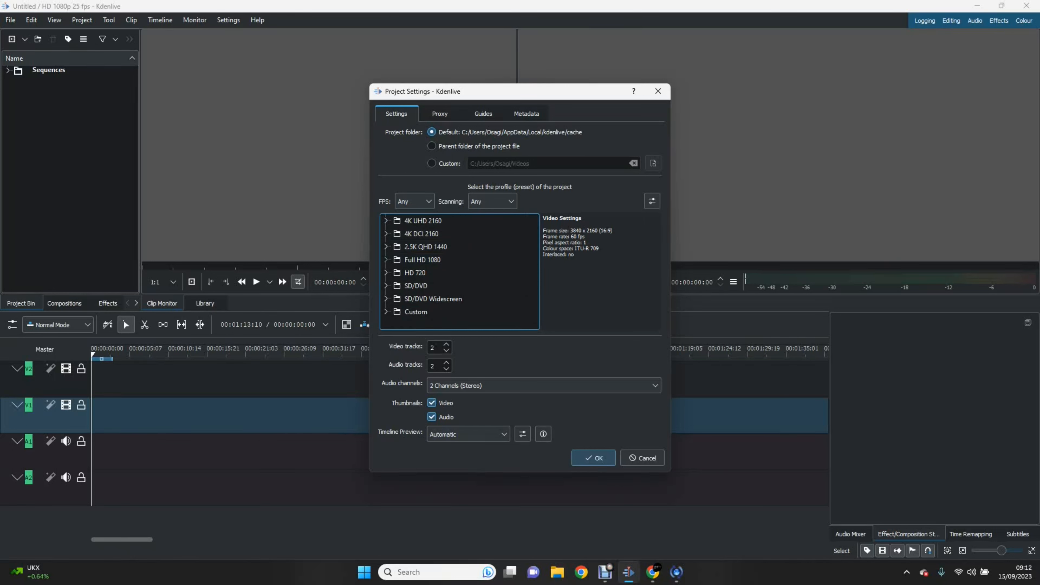
left_click(386, 260)
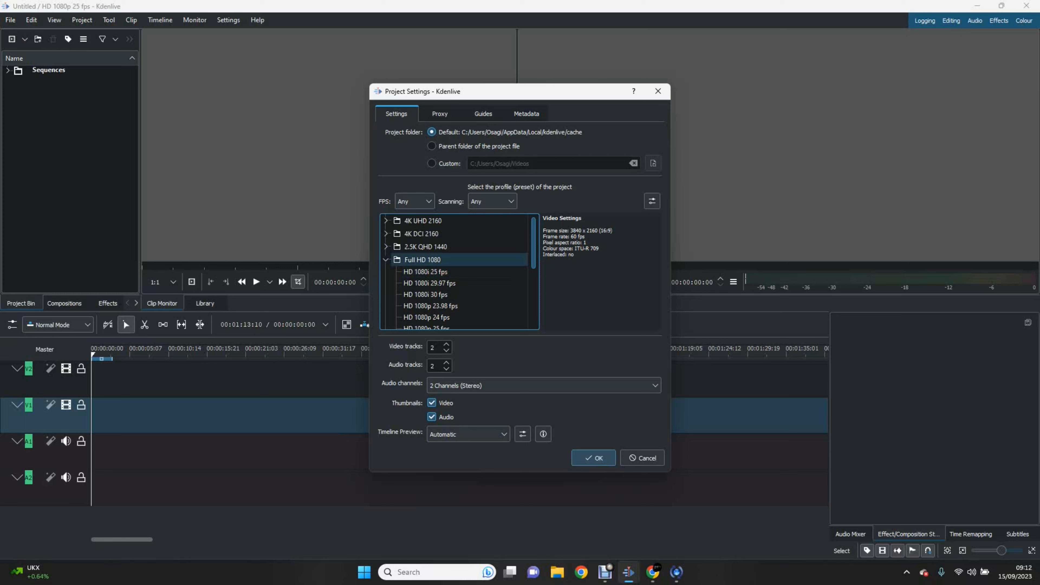
left_click(386, 260)
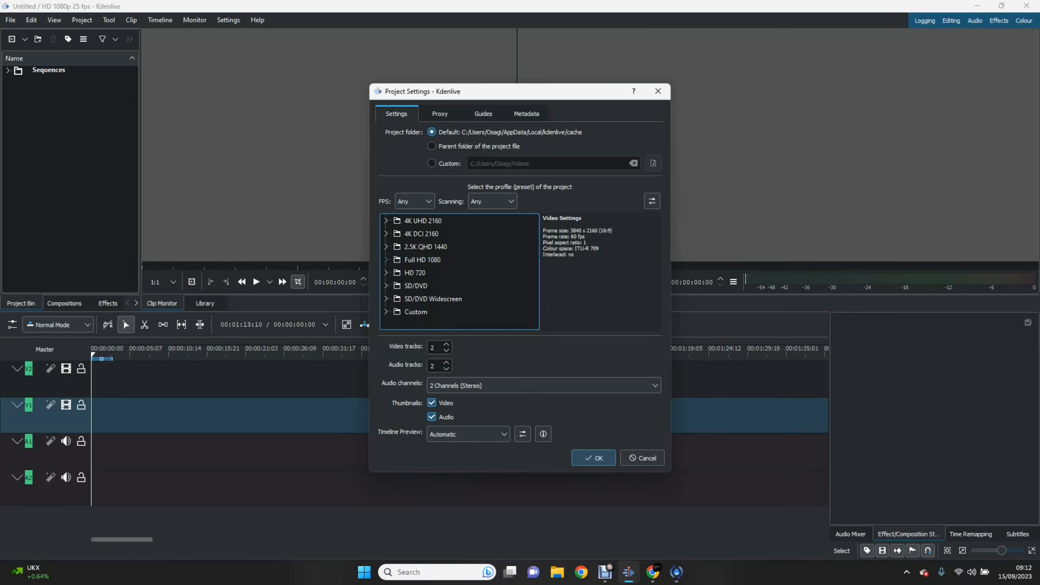
left_click(385, 220)
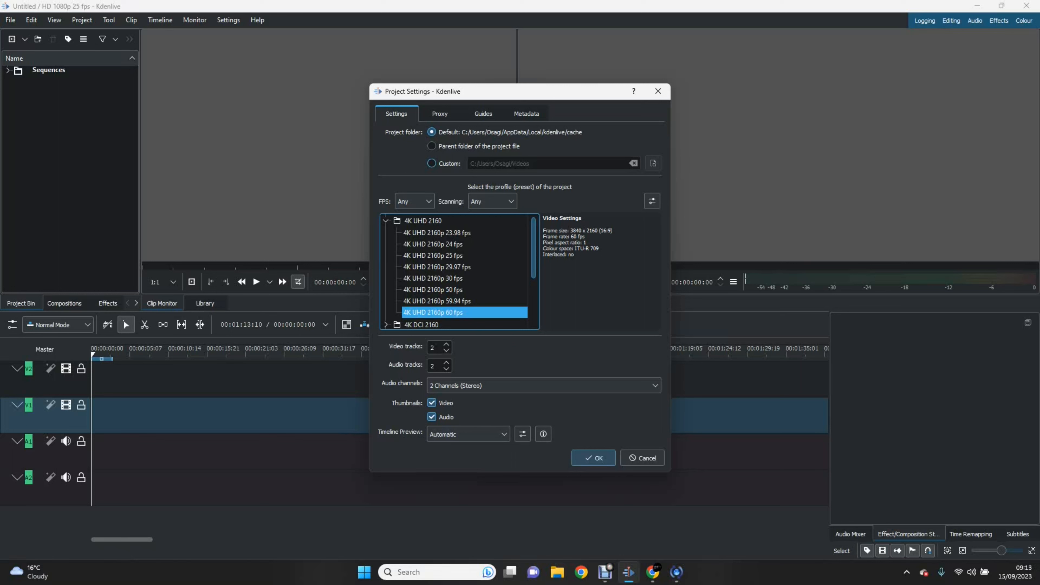
left_click(432, 164)
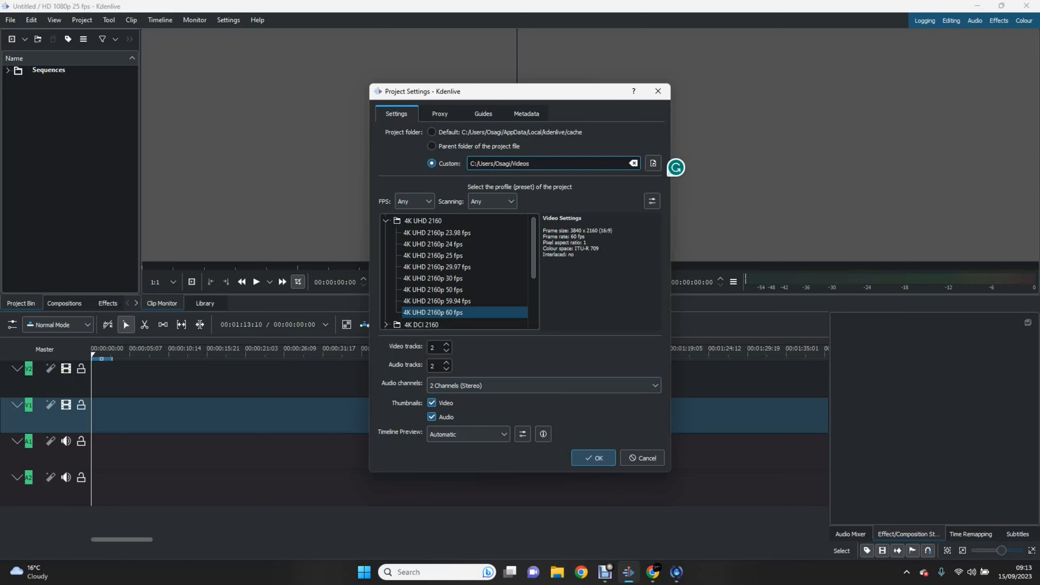
key("Return")
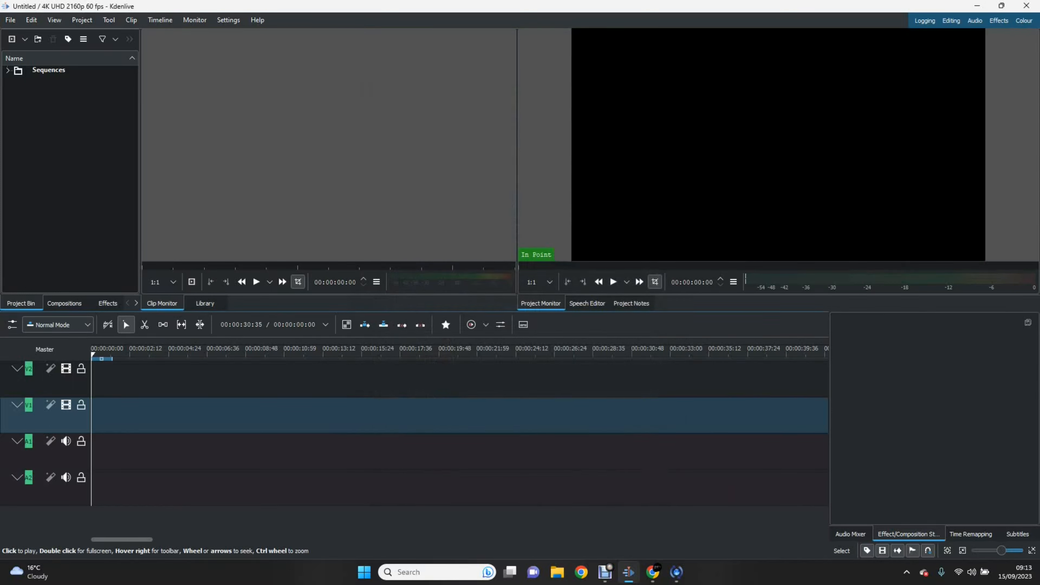
key("space")
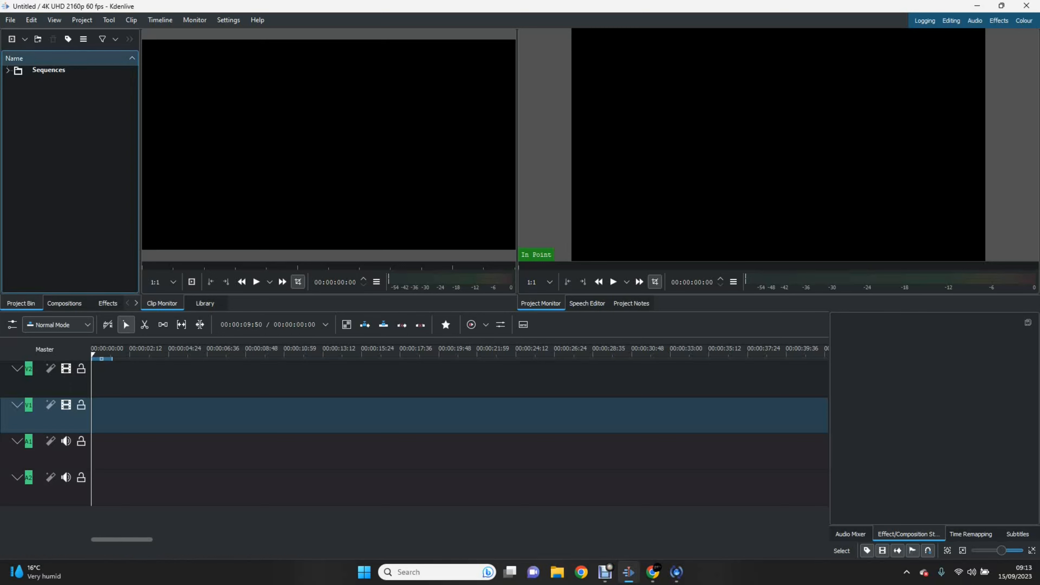
key("alt")
key("Right")
key("Right")
key("Right")
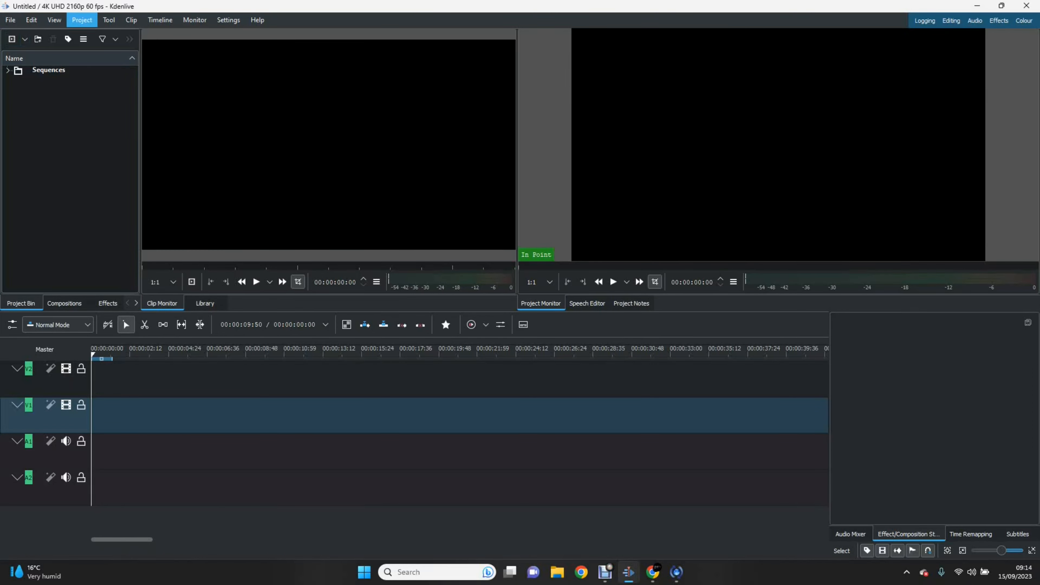
Step: Open Project > Add Clip or Folder to browse the project folder
key("Return")
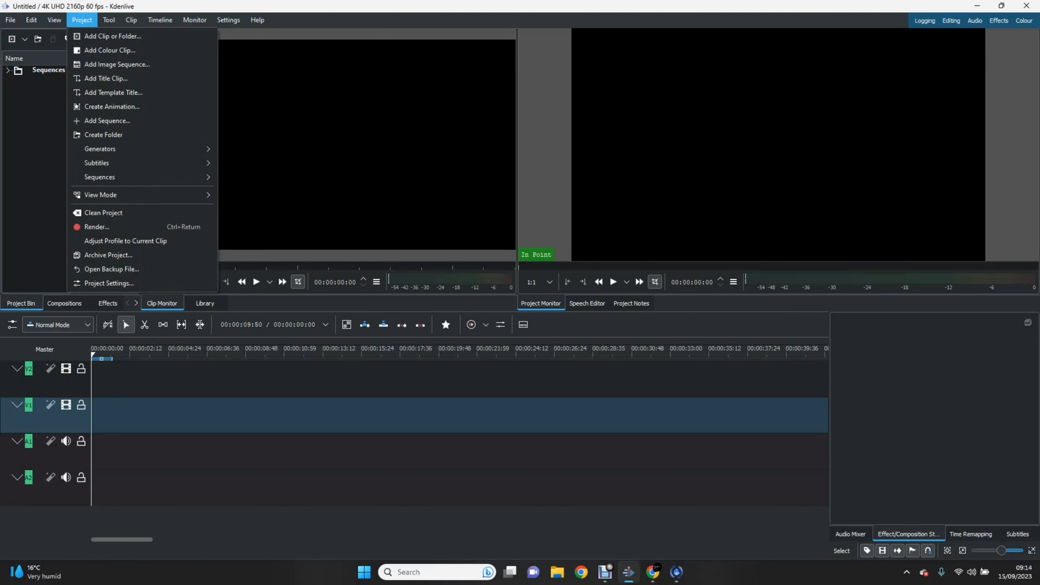
key("Right")
key("Left")
key("Down")
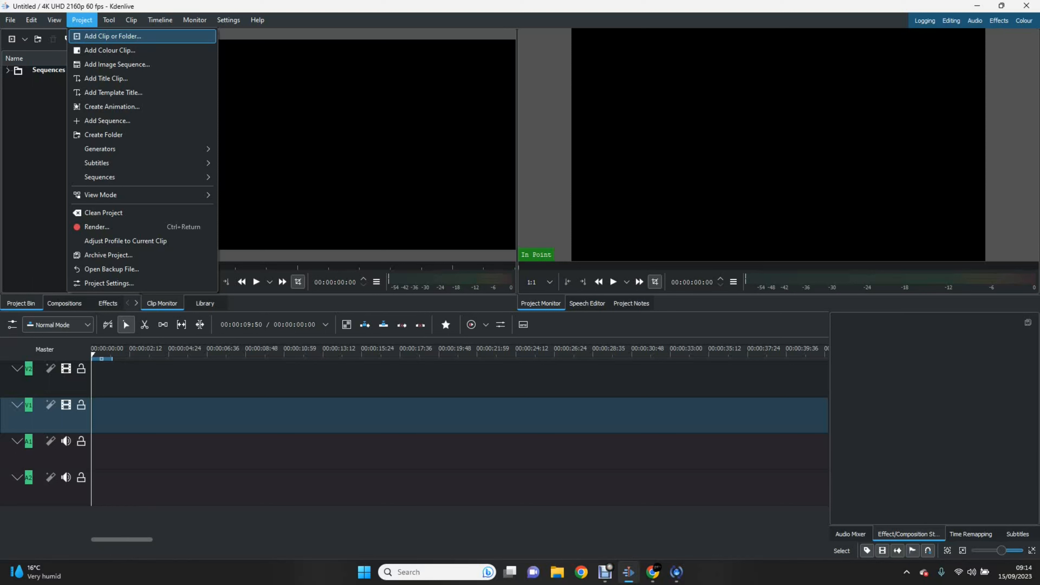
key("Return")
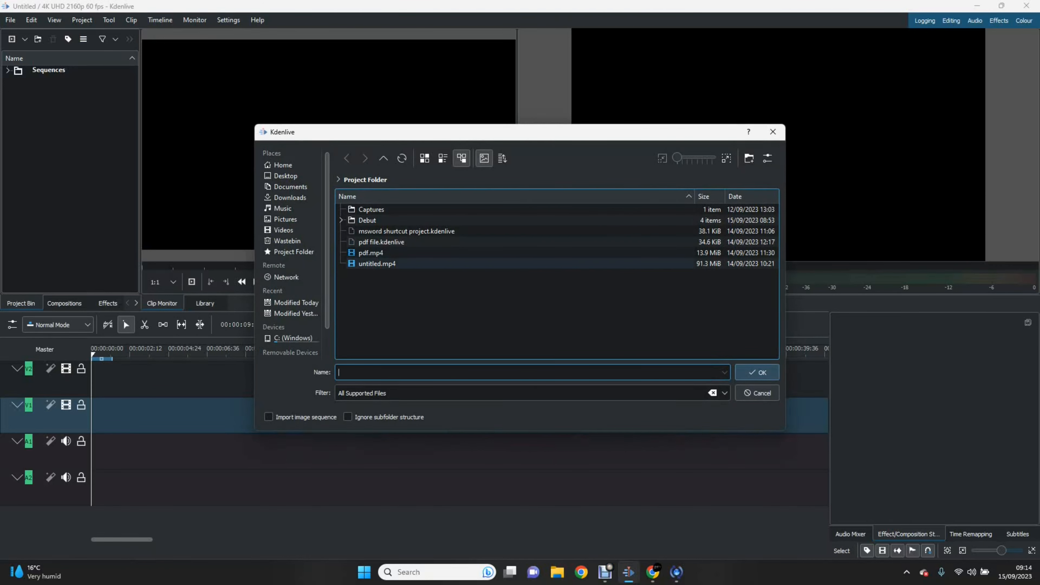
Step: Import untitled.mp4 into the bin, declining the switch to the clip's profile
left_click(377, 264)
left_click(758, 372)
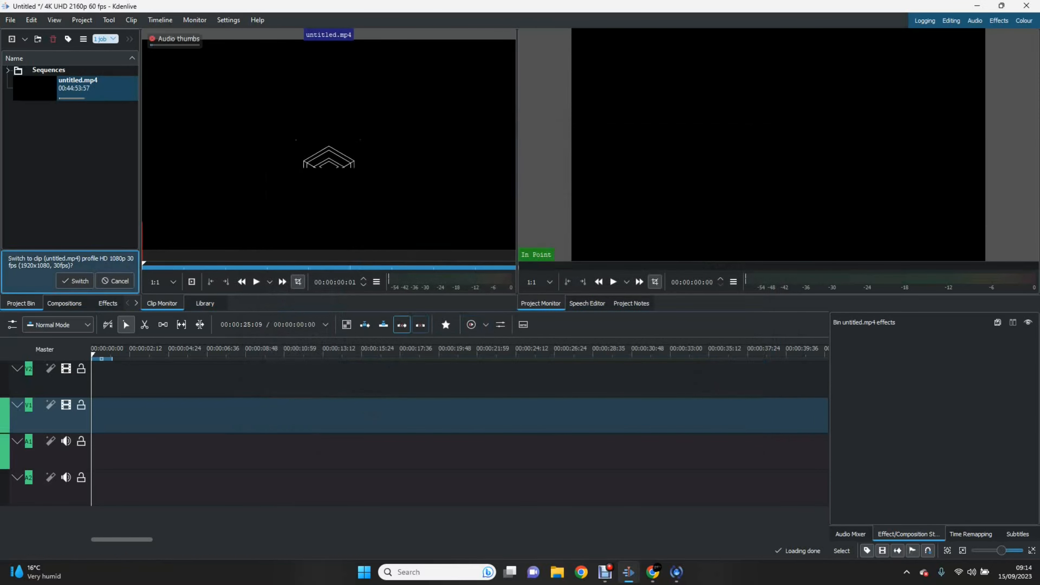
left_click(114, 280)
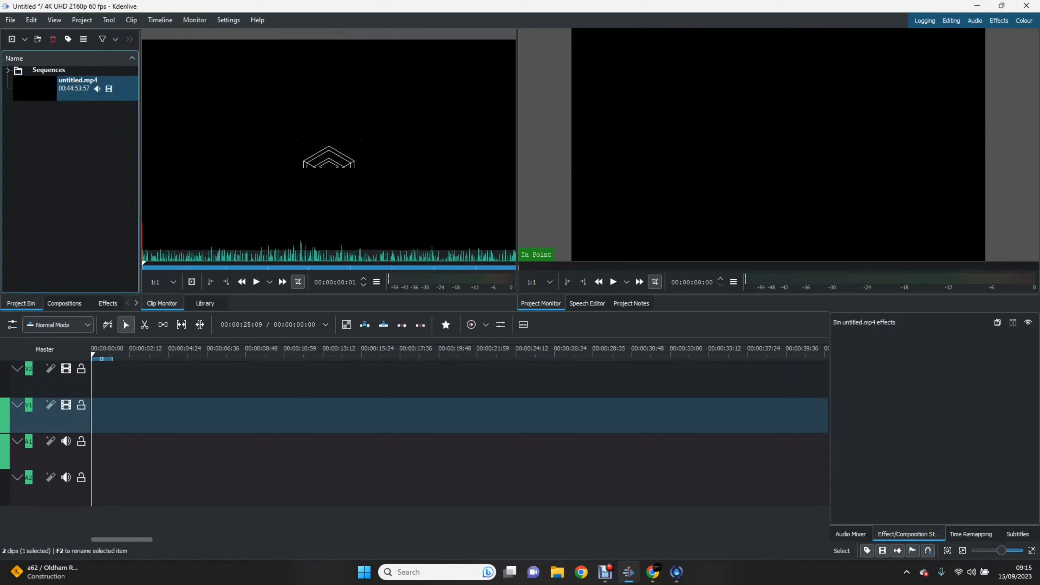
Step: Preview untitled.mp4 in the clip monitor and insert it at the timeline start
left_click(256, 282)
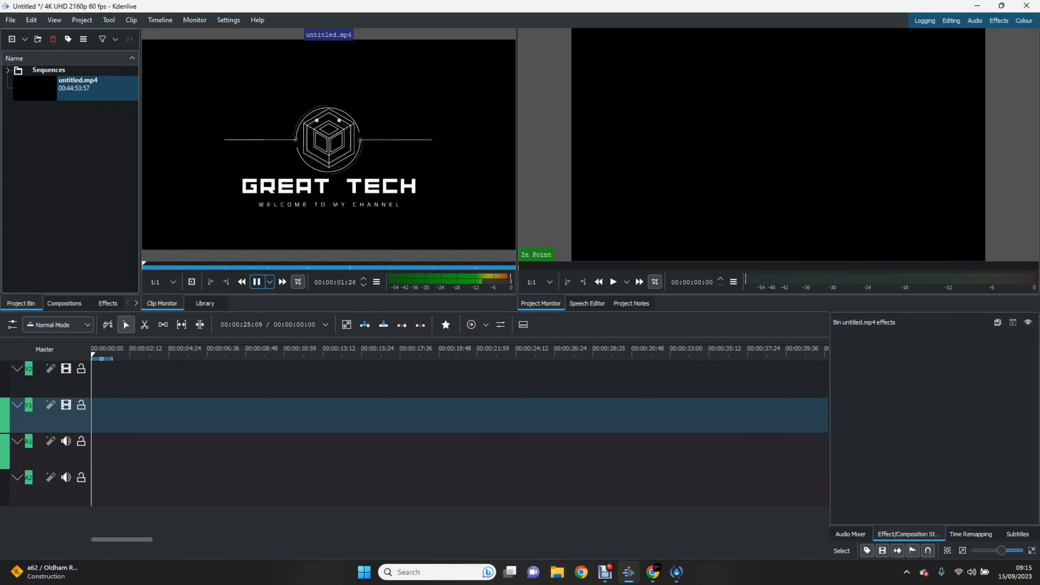
left_click(256, 282)
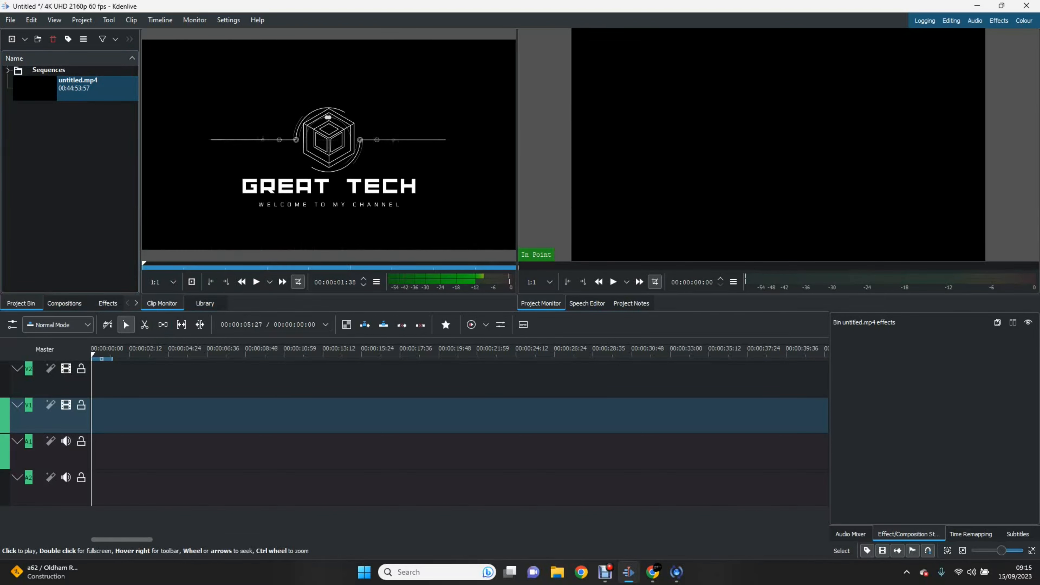
left_click(97, 88)
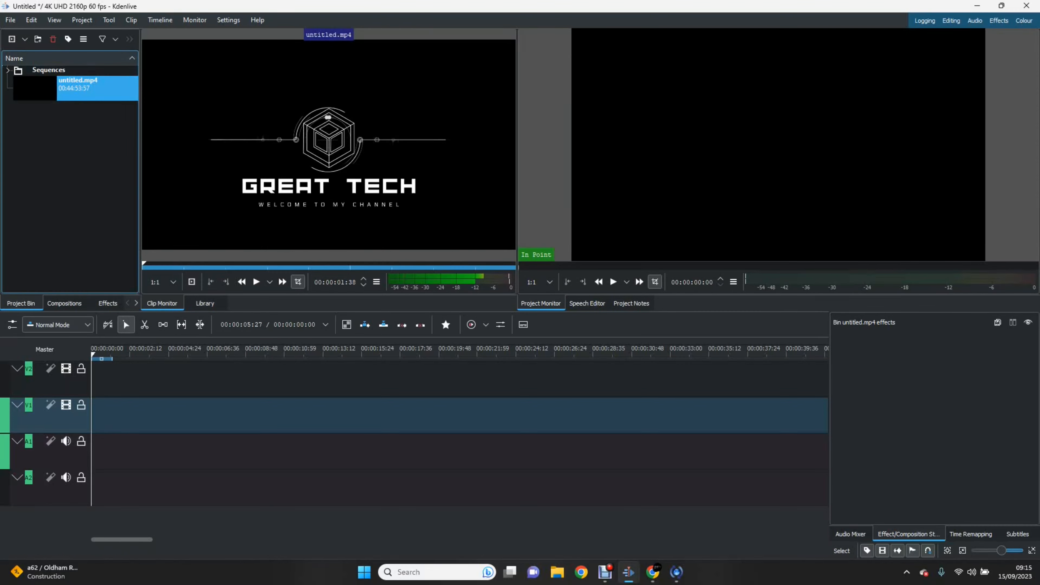
key("v")
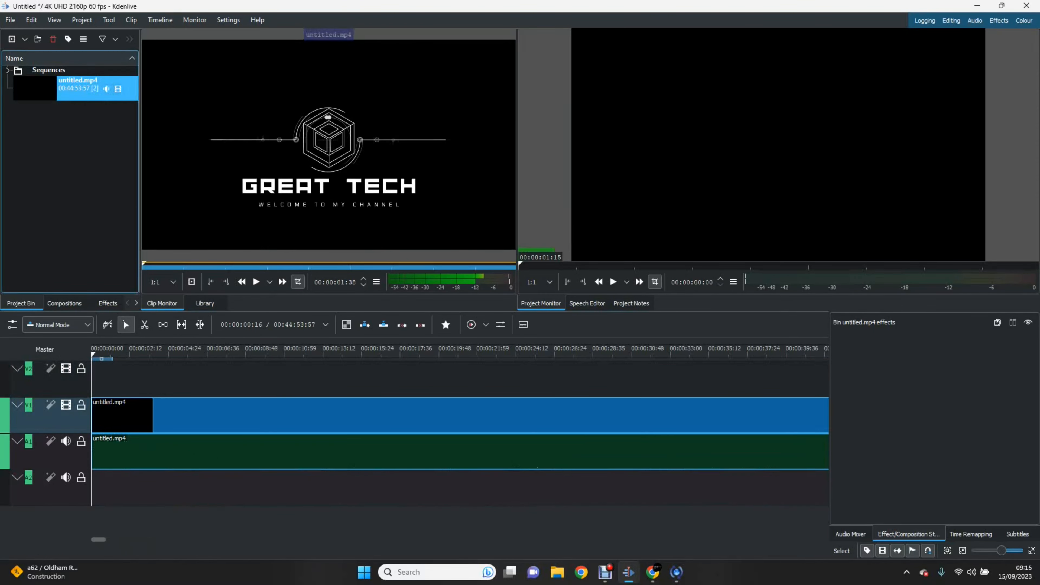
Step: Play the timeline from the beginning in the project monitor
key("space")
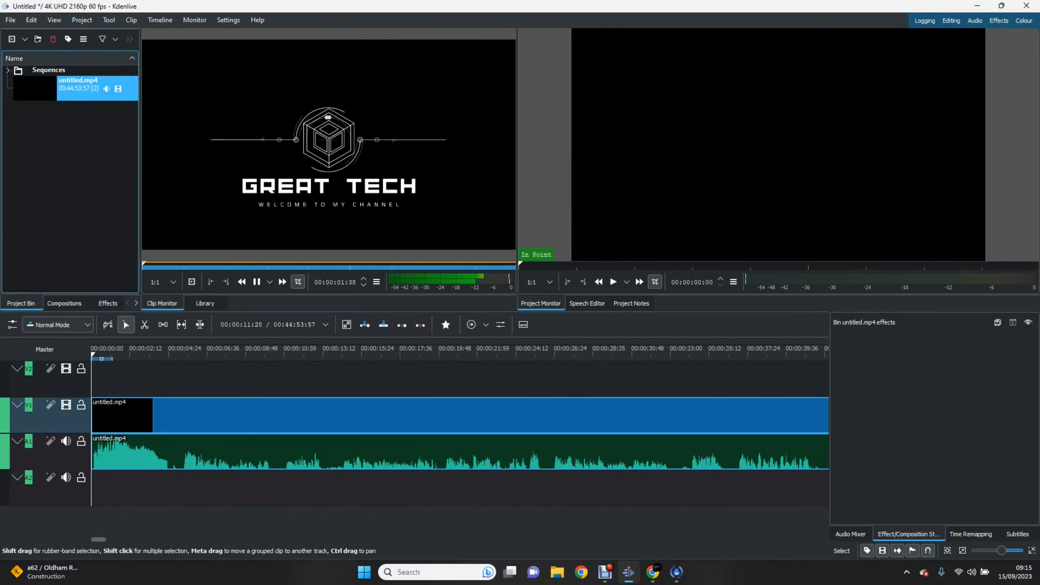
key("space")
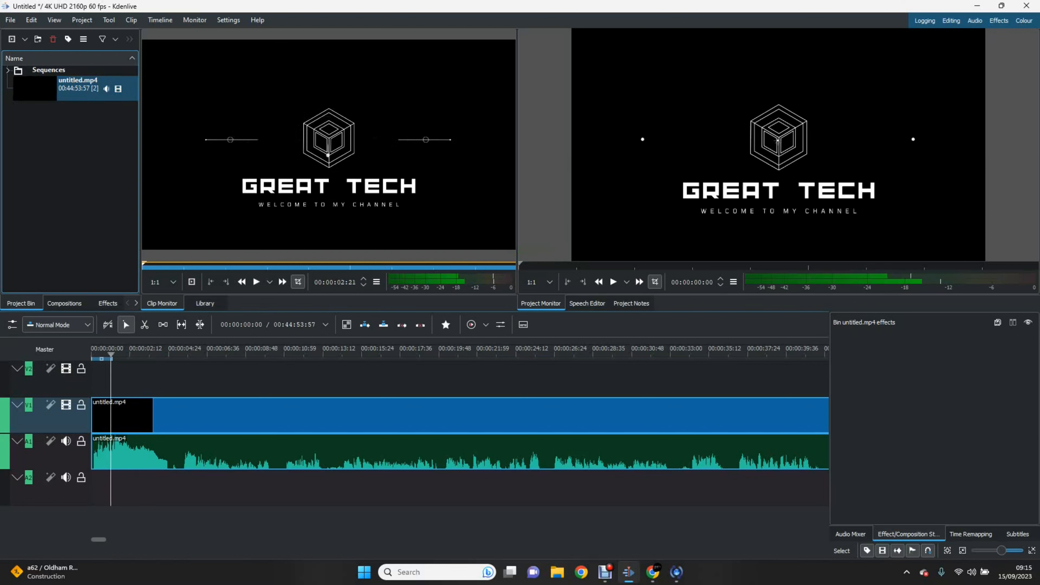
key("Home")
key("space")
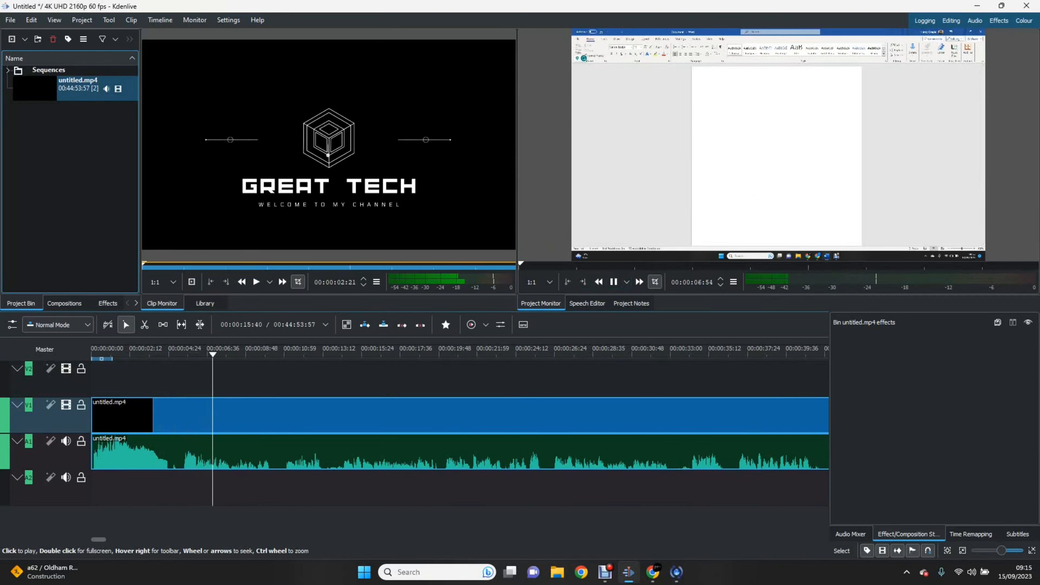
key("space")
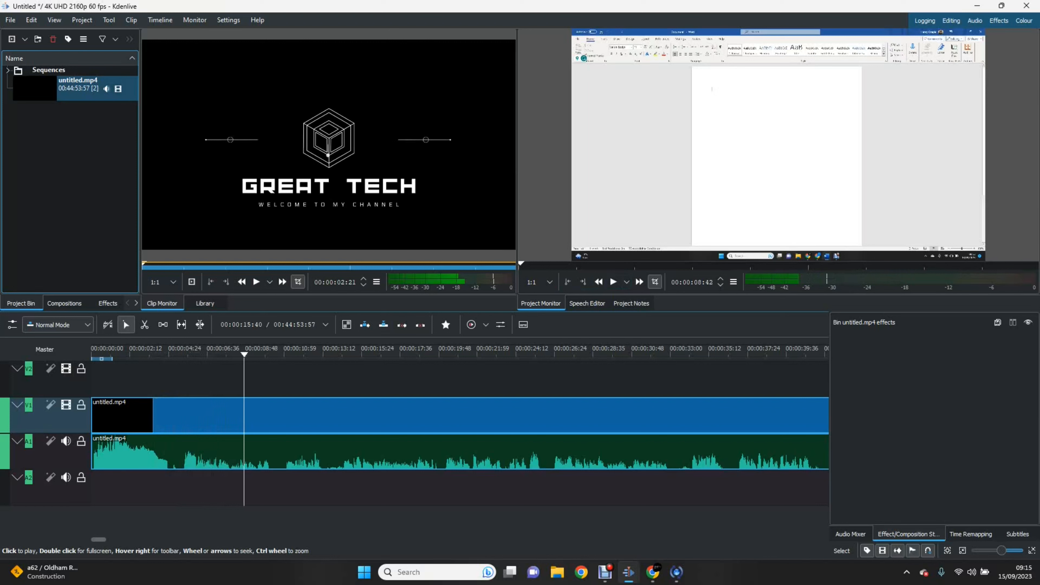
key("Home")
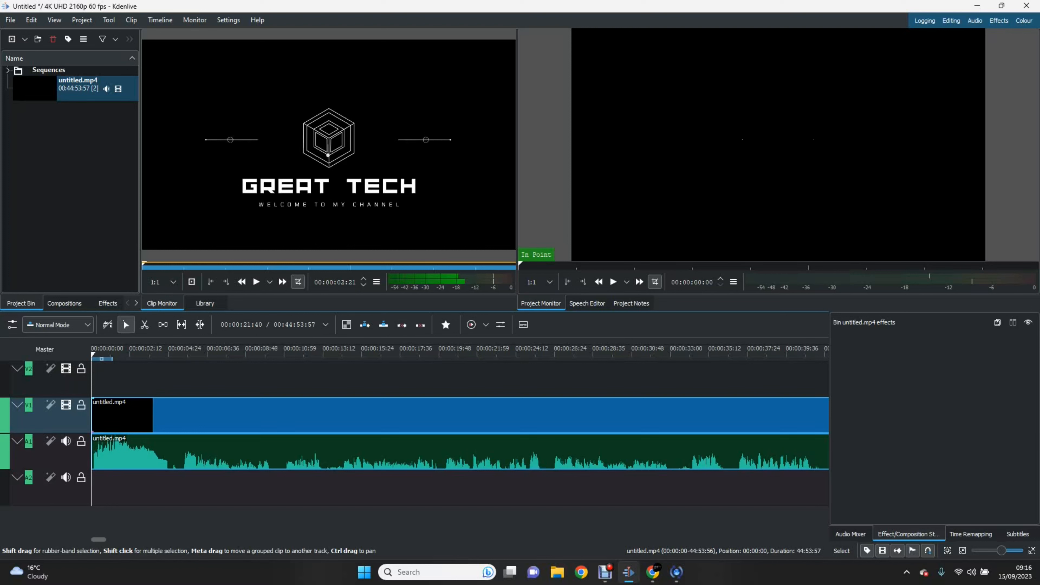
Step: Try splitting the clip at about 00:00:08:48 and 00:00:17:36, then undo the splits
key("x")
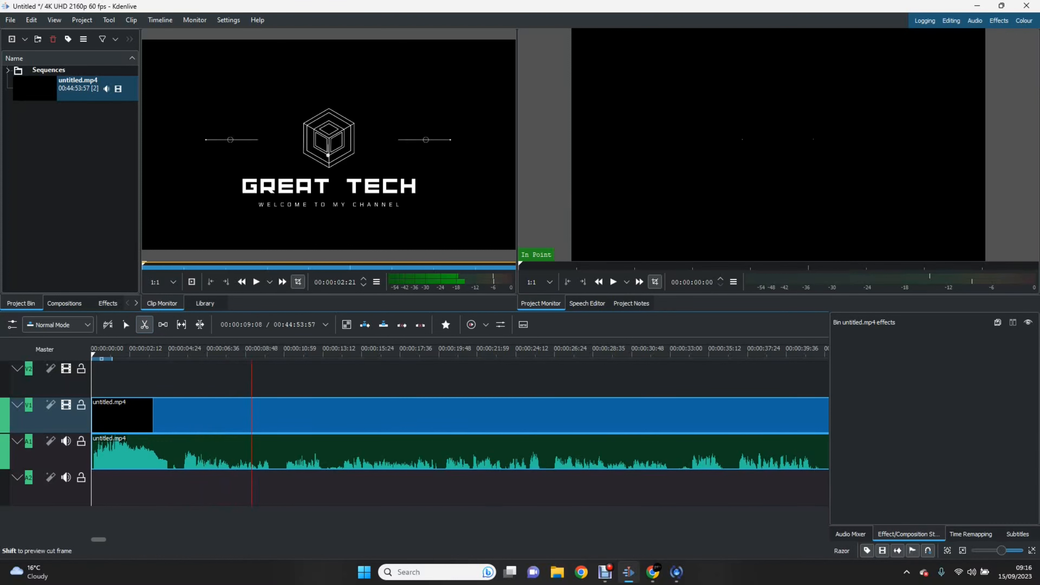
left_click(251, 414)
left_click(405, 414)
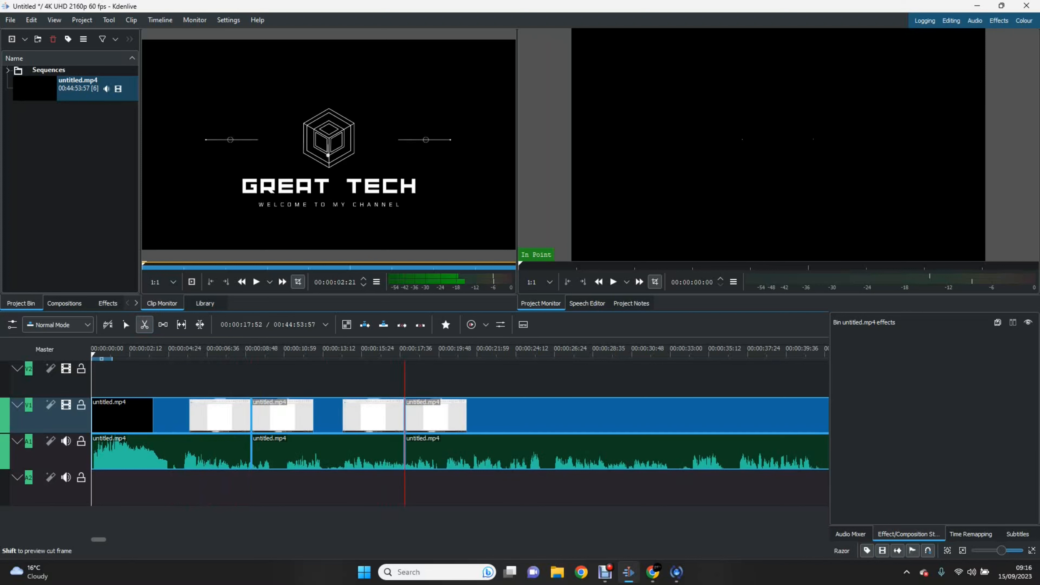
key("ctrl+z")
key("ctrl+z")
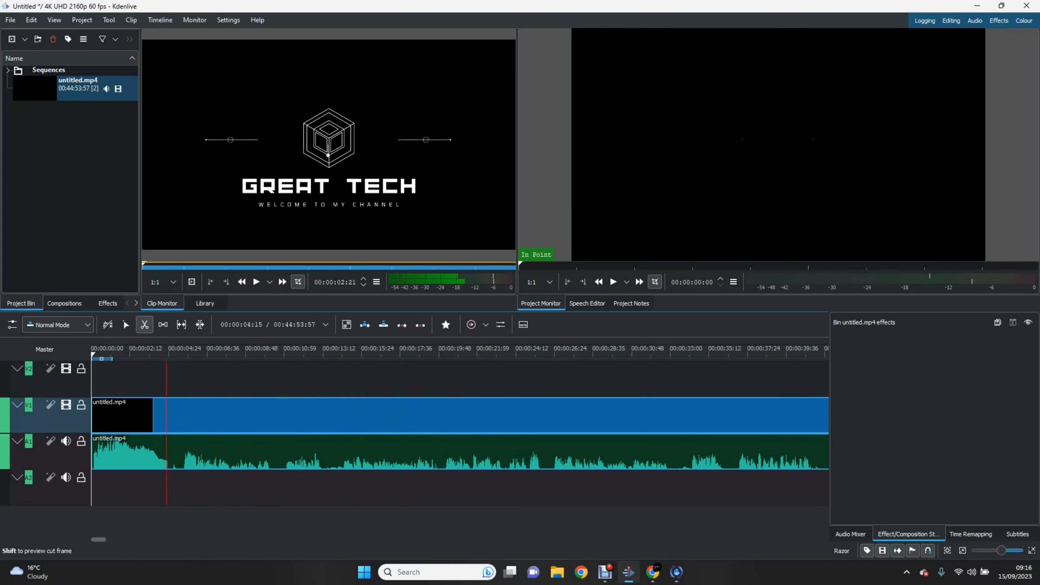
key("s")
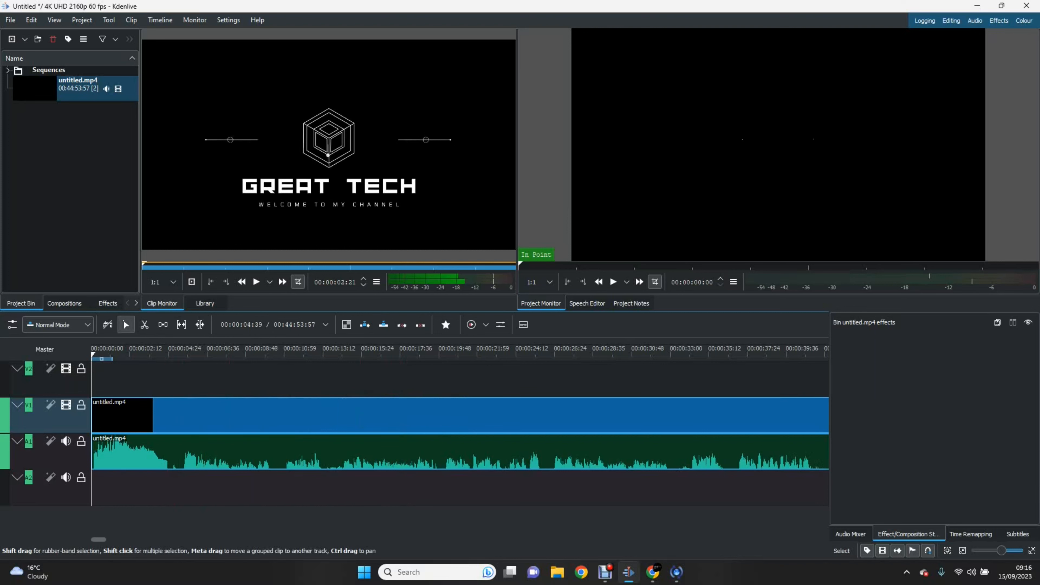
Step: Split untitled.mp4 at 00:00:04:39 and 00:00:13:21 and delete the middle section
key("x")
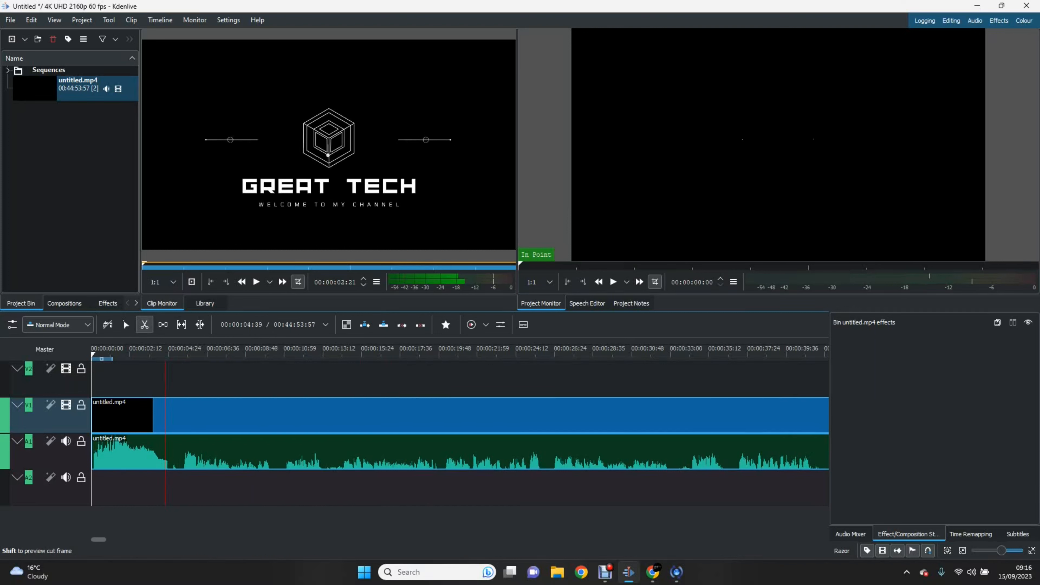
left_click(180, 414)
left_click(326, 414)
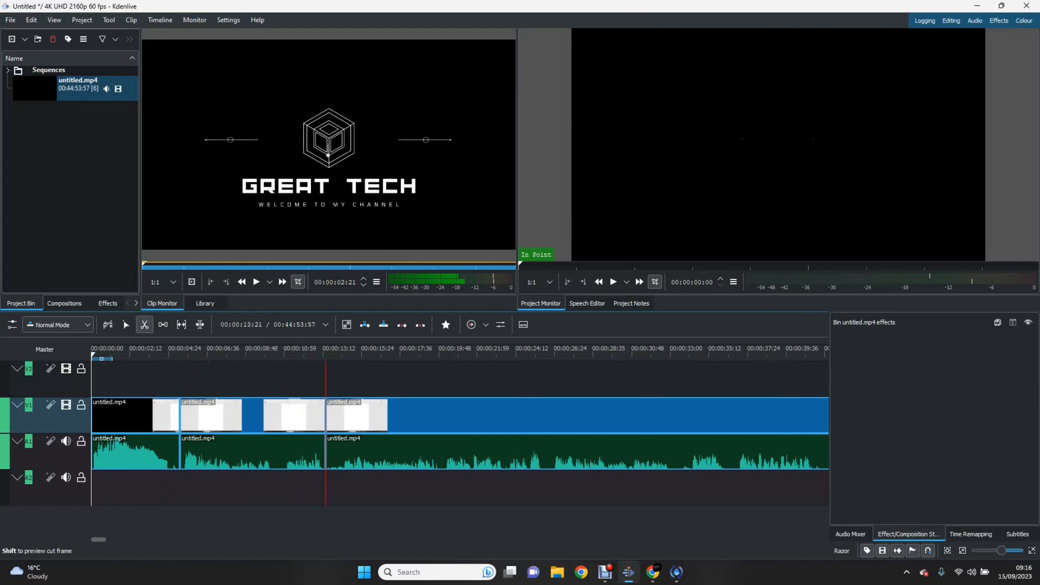
key("s")
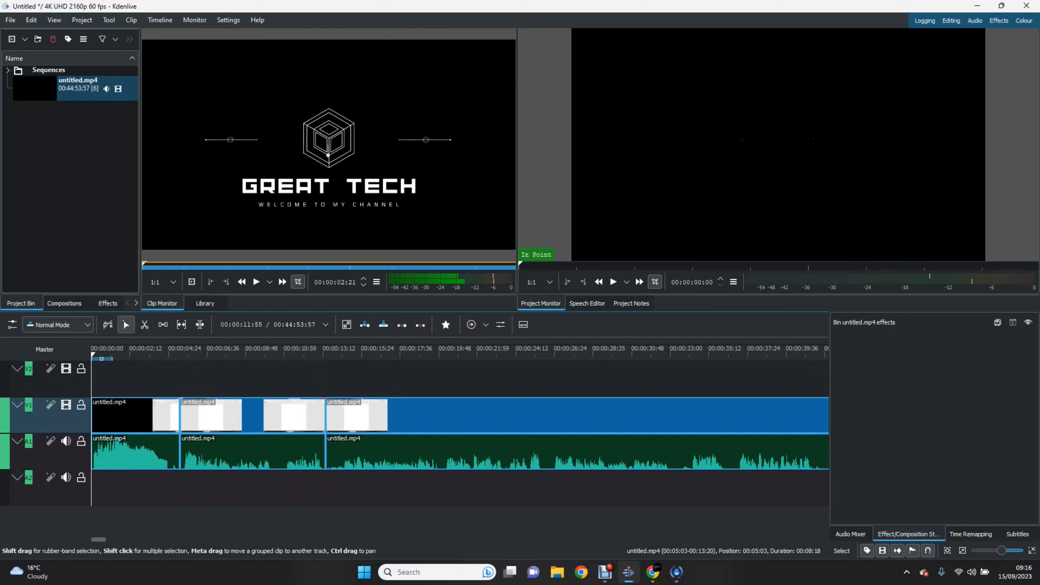
left_click(252, 414)
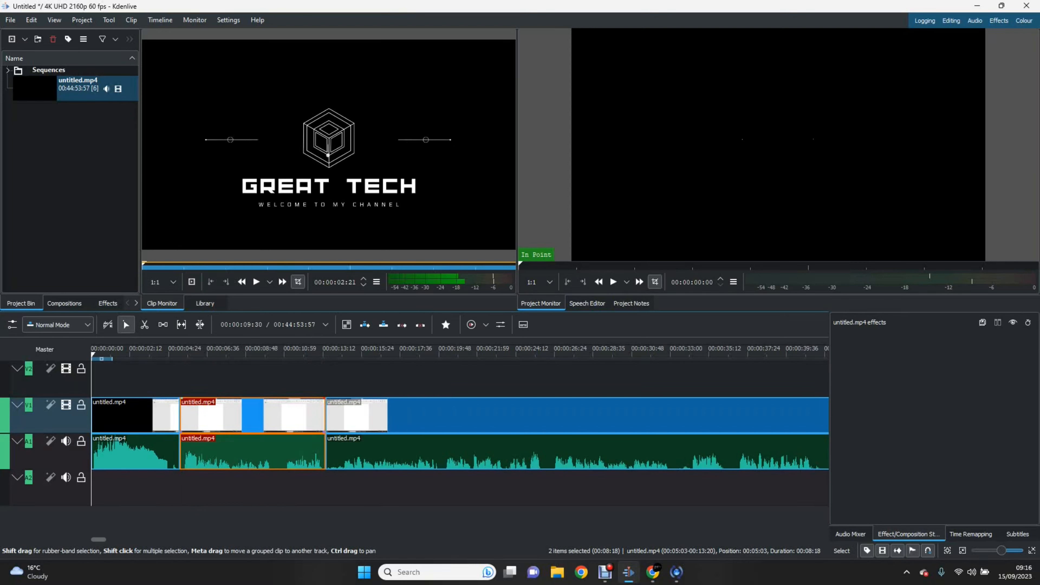
key("Delete")
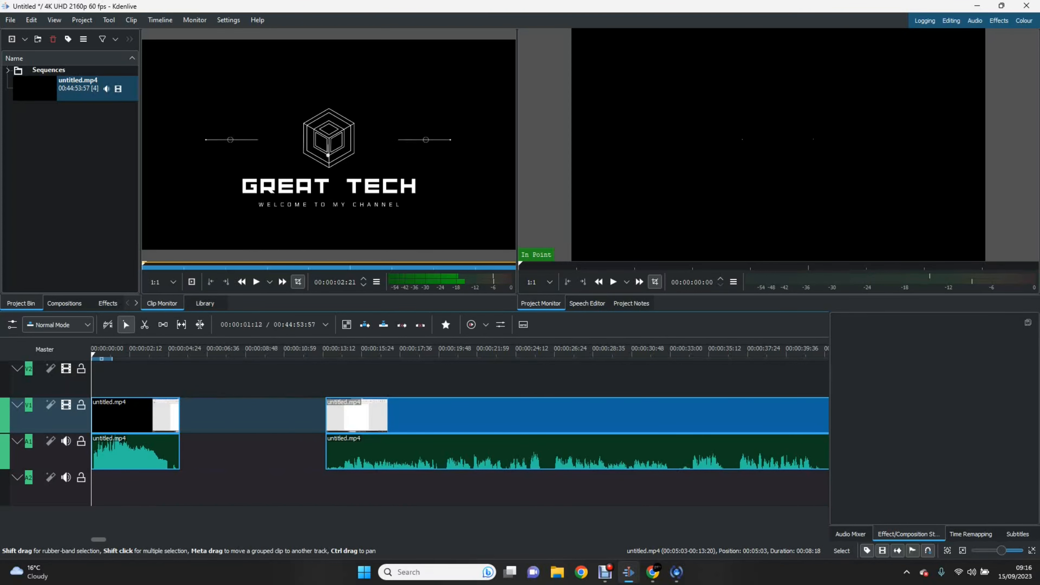
Step: Play back the timeline to review the resulting gap
key("space")
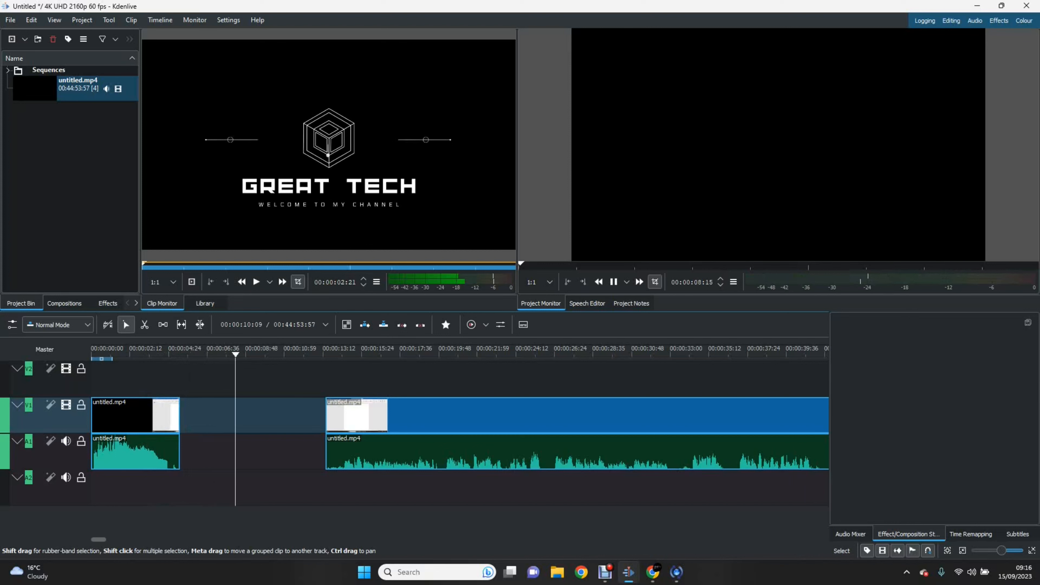
key("space")
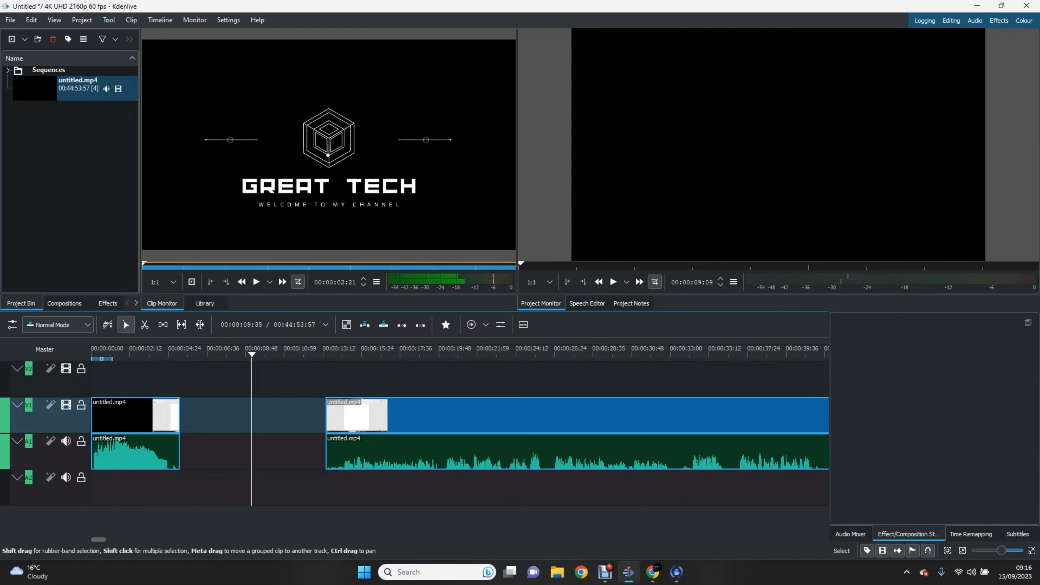
key("space")
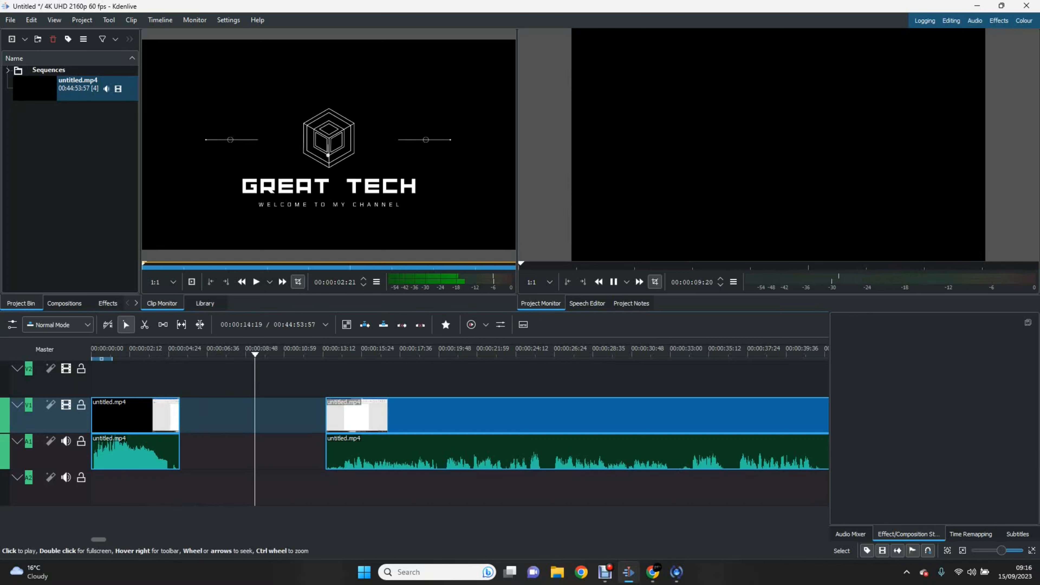
key("space")
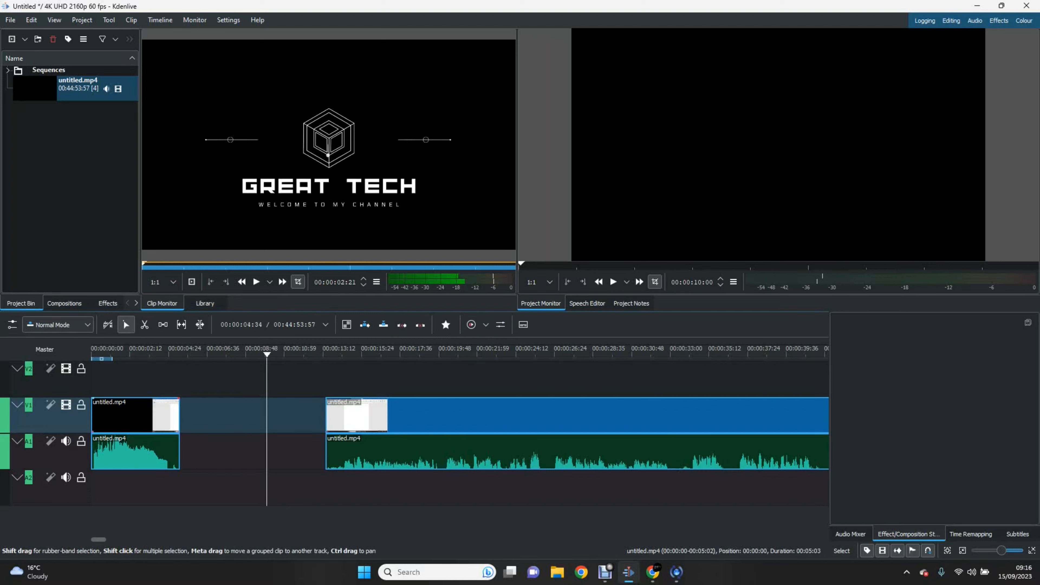
Step: Close the gap between the two untitled.mp4 clips with Remove Space
mouse_move(438, 413)
left_mouse_down()
mouse_move(292, 414)
mouse_move(449, 414)
left_mouse_up()
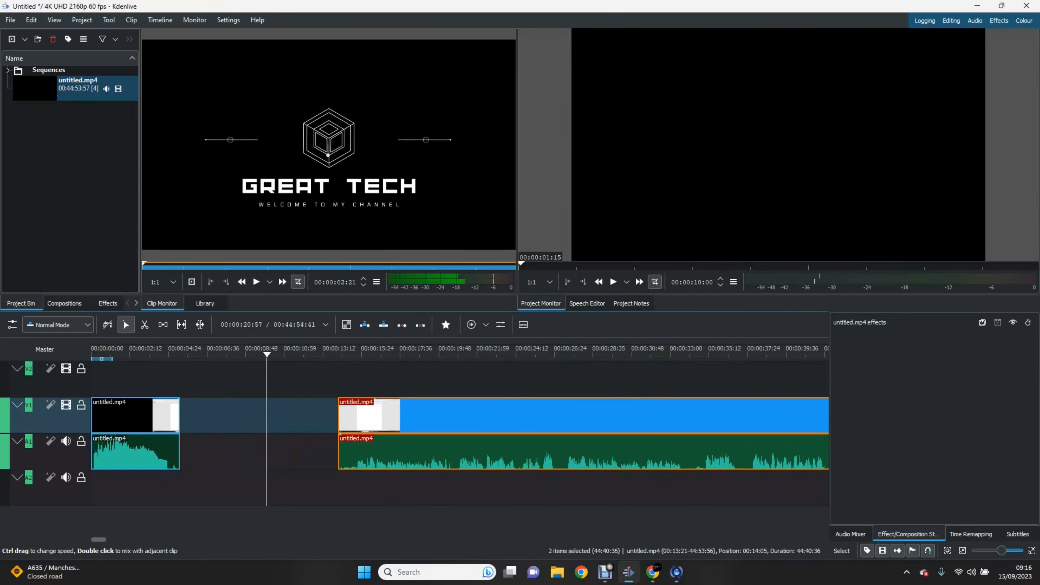
right_click(241, 420)
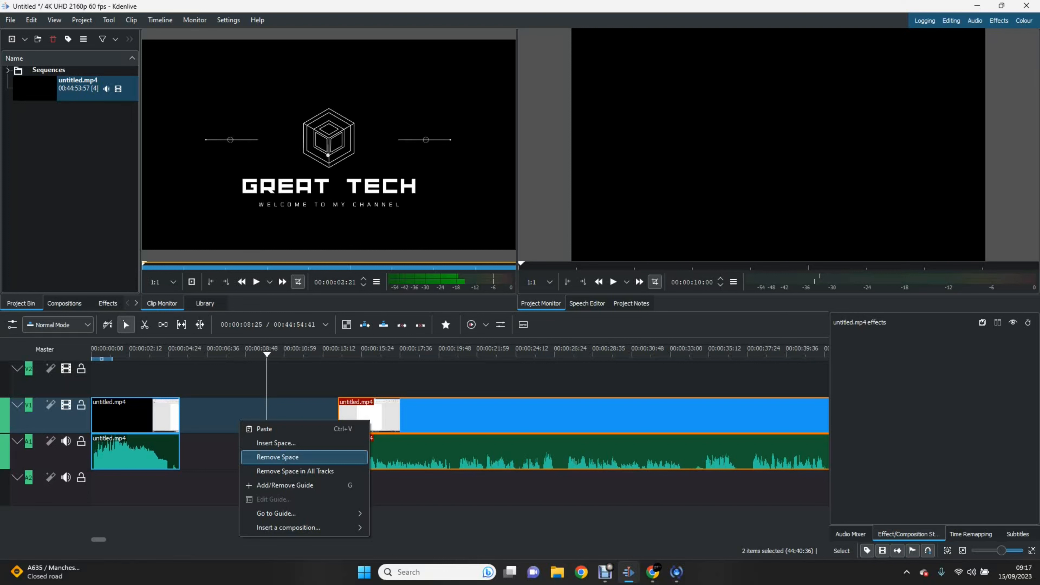
left_click(278, 457)
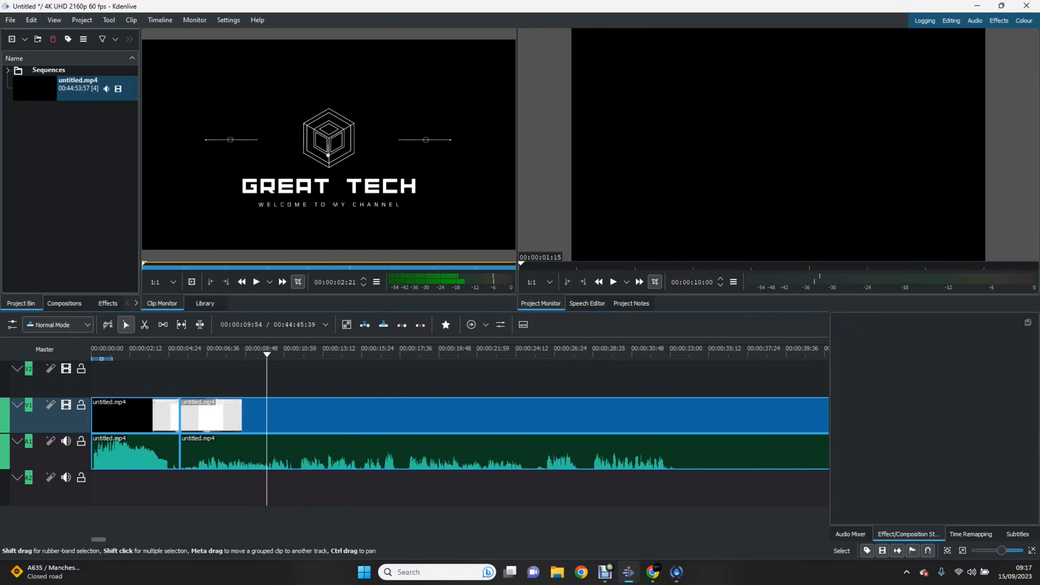
Step: Play the timeline from just before the join to check it
left_click_drag(266, 354, 134, 354)
key("space")
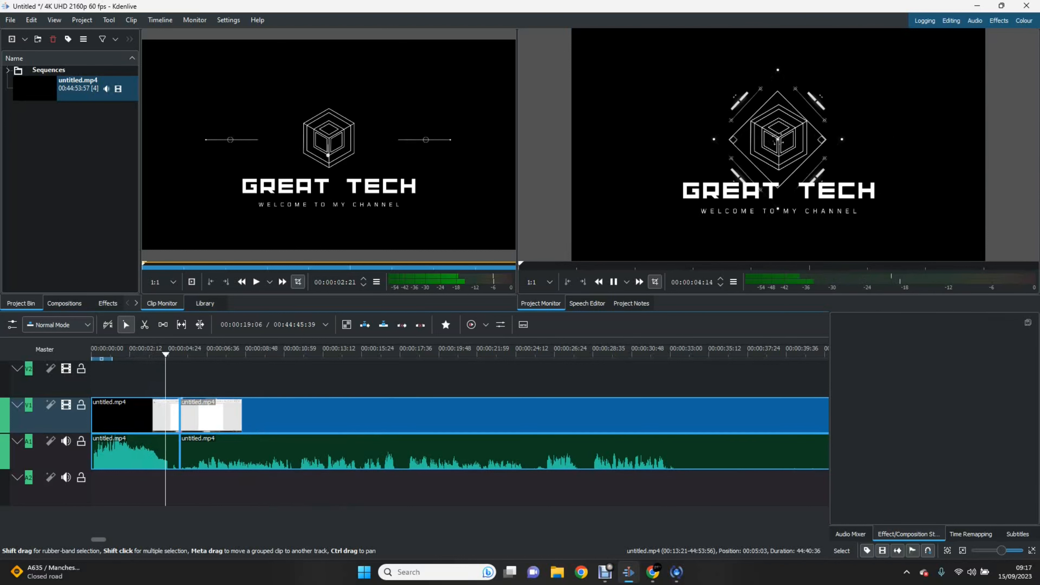
key("space")
Step: Delete both untitled.mp4 clips from the timeline and return the playhead to the start
left_click(491, 413)
key("Delete")
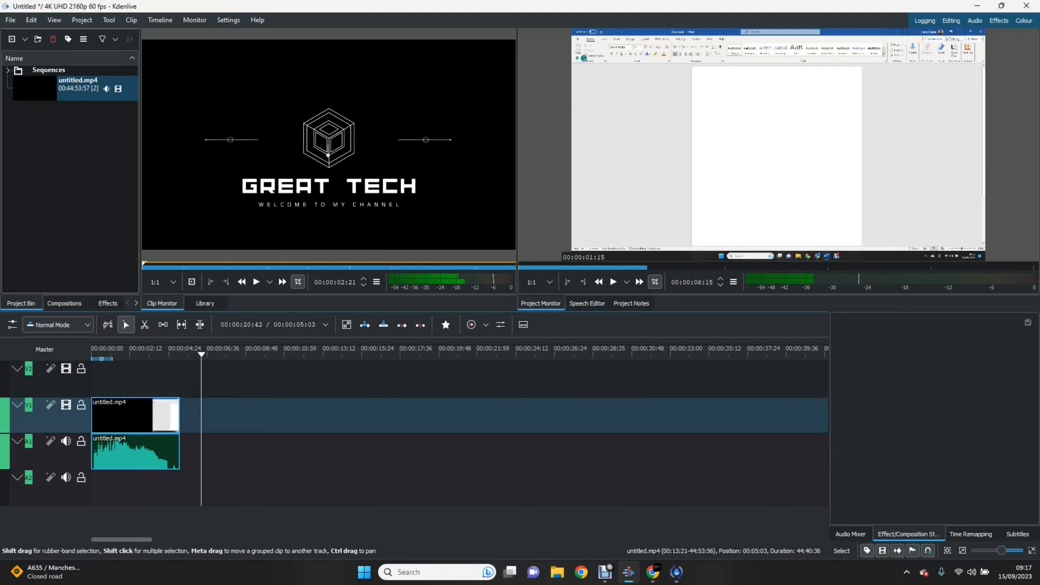
left_click(135, 414)
key("Delete")
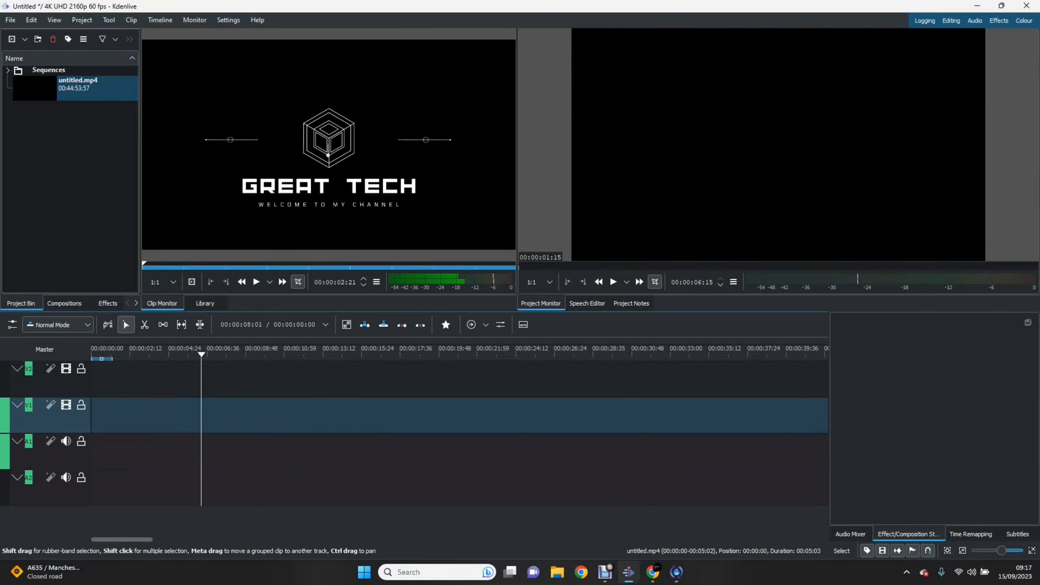
key("Home")
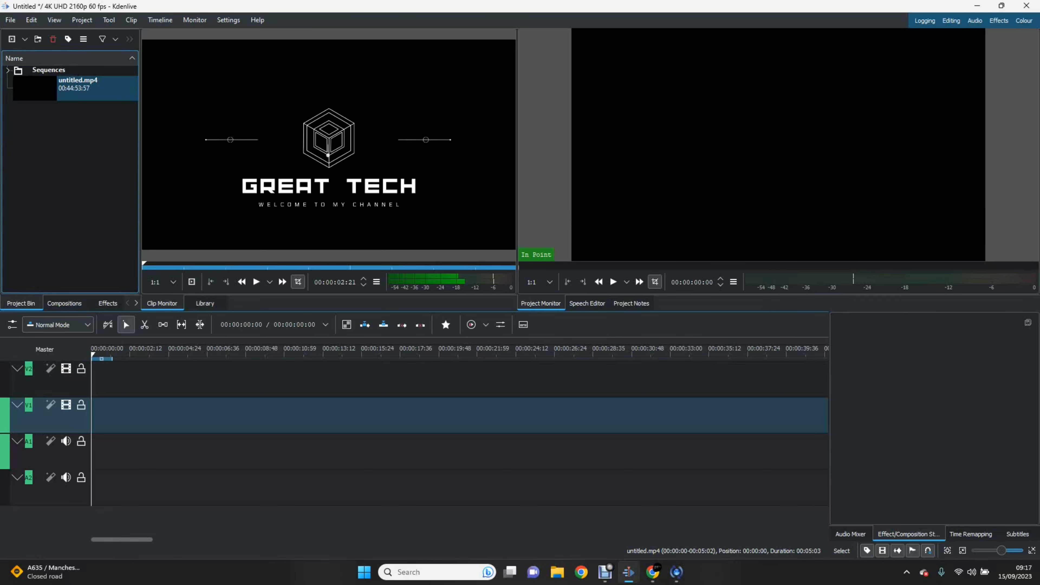
Step: Drag pdf.mp4 from File Explorer's Videos folder into Kdenlive's project bin
key("super+e")
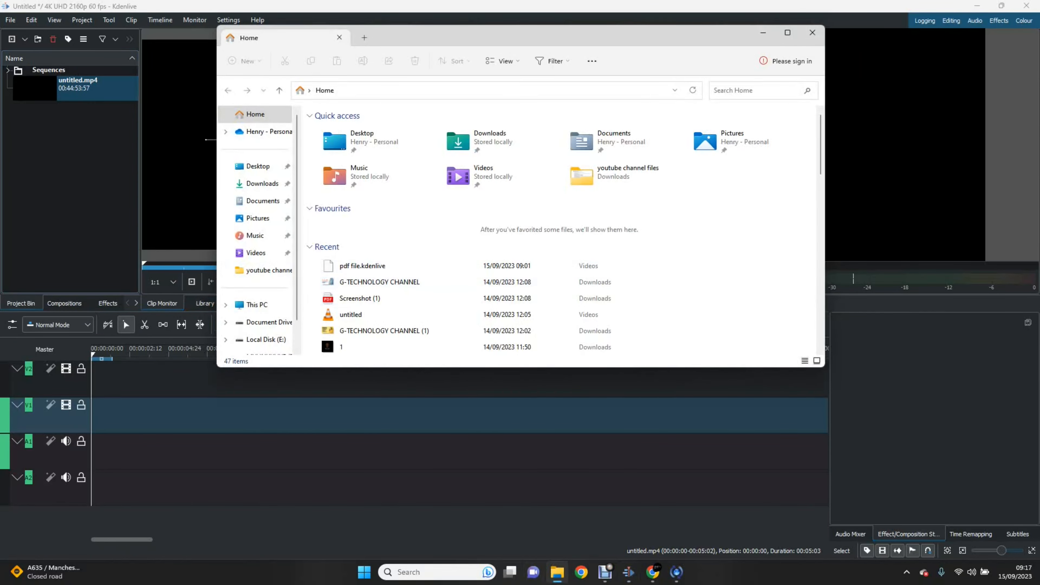
left_click(256, 253)
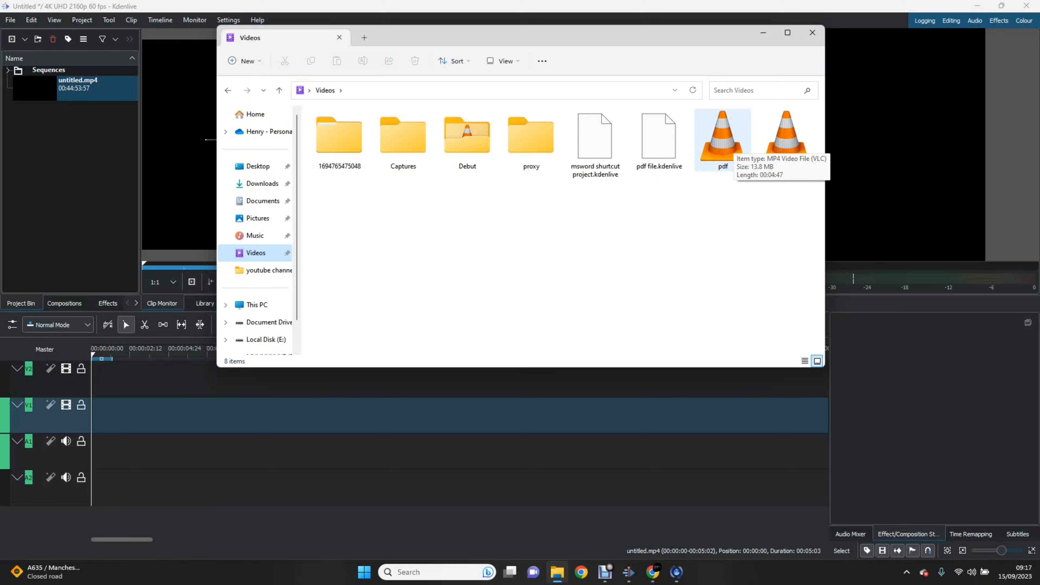
left_click(727, 146)
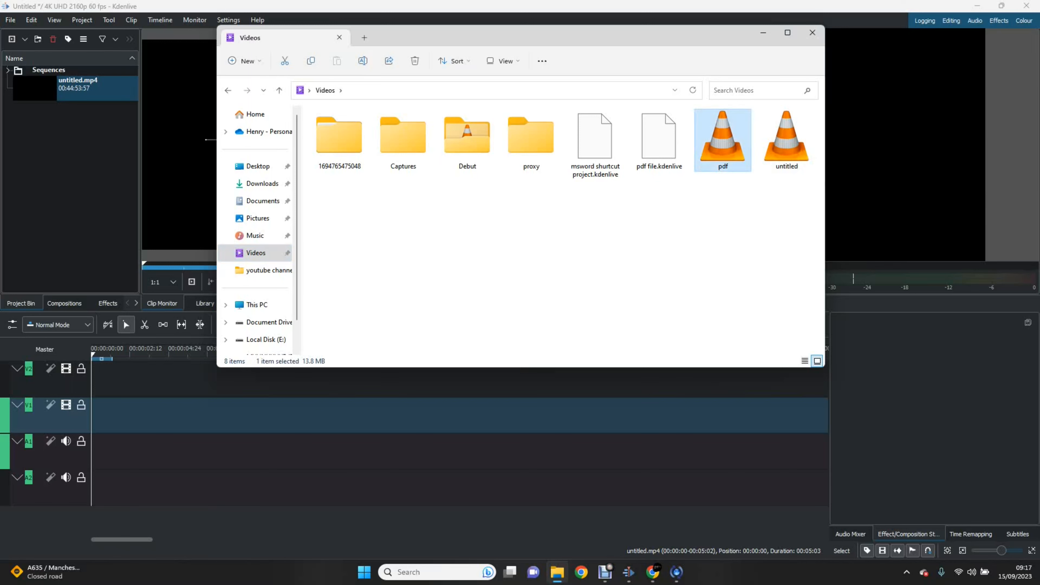
left_click_drag(725, 143, 73, 156)
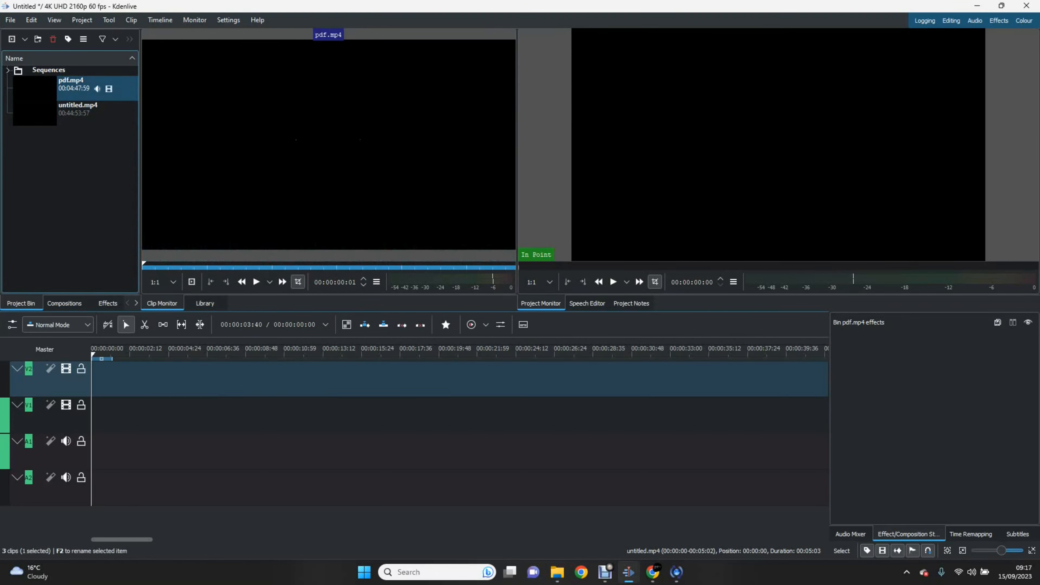
Step: Preview pdf.mp4 in the clip monitor
left_click(97, 88)
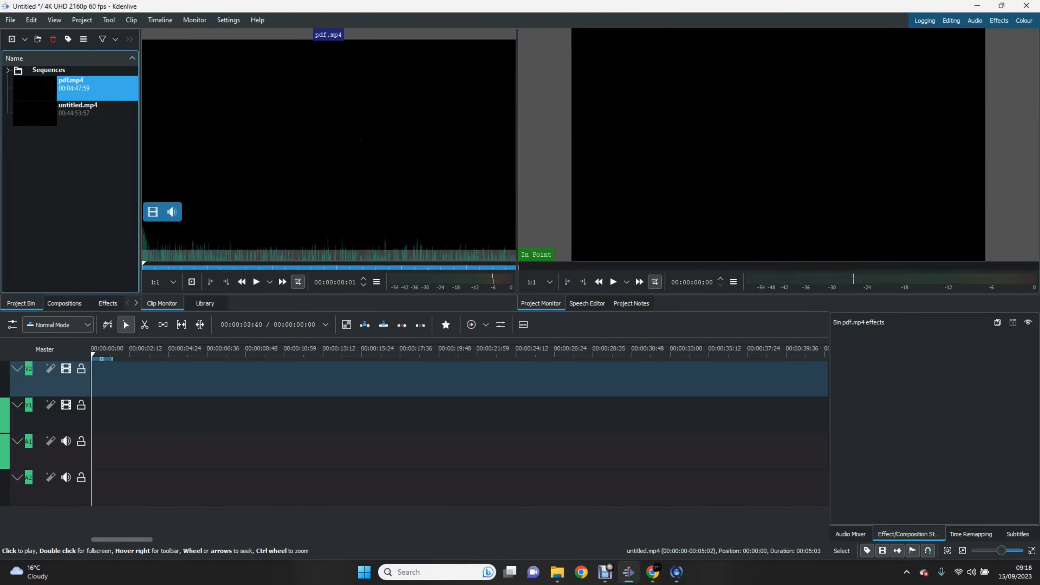
key("space")
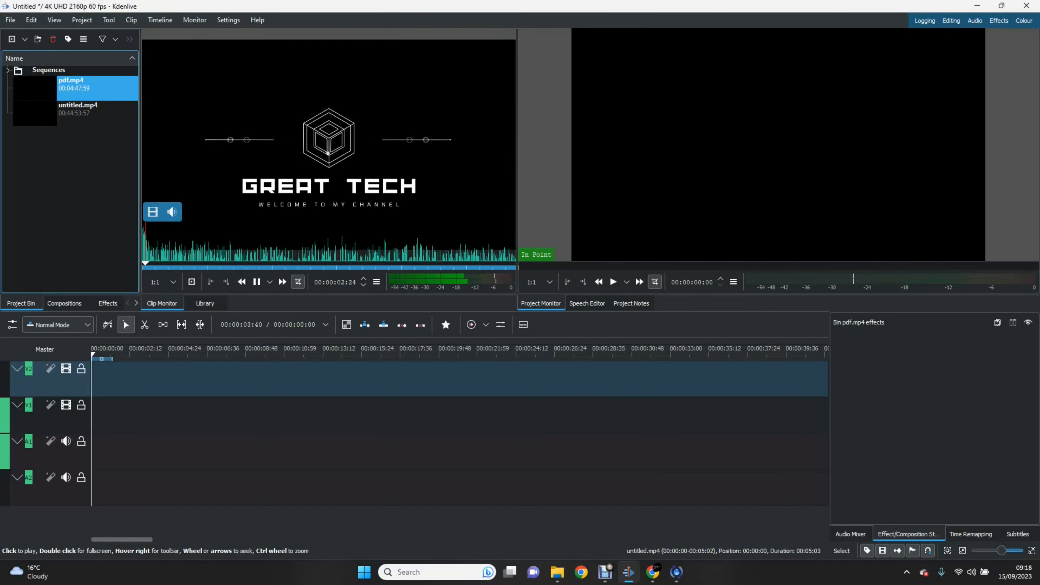
key("space")
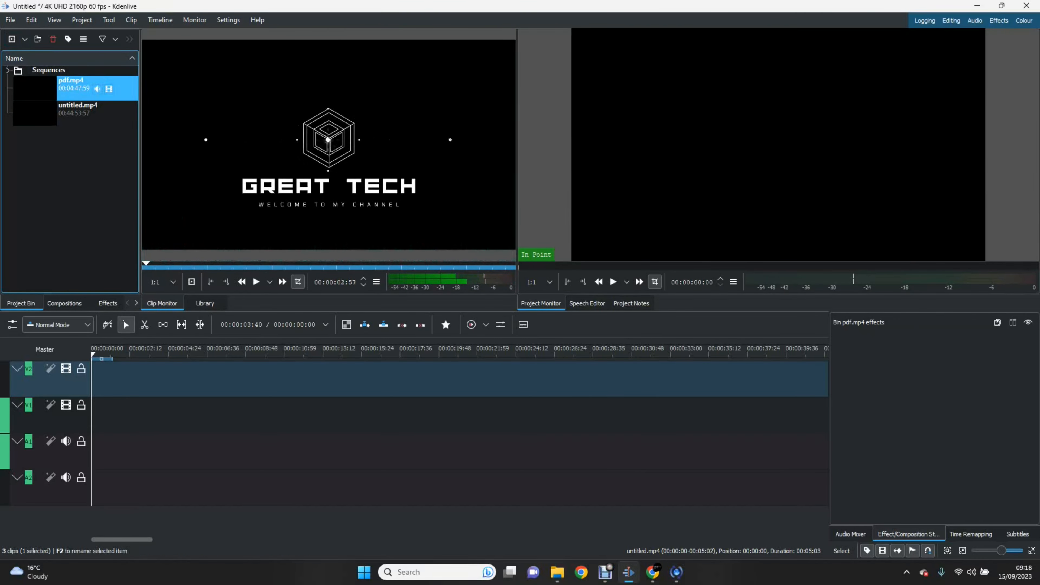
Step: Place pdf.mp4 at 0:00 on tracks V1/A1 and play back the timeline
left_click_drag(94, 379, 94, 414)
left_click_drag(103, 353, 88, 353)
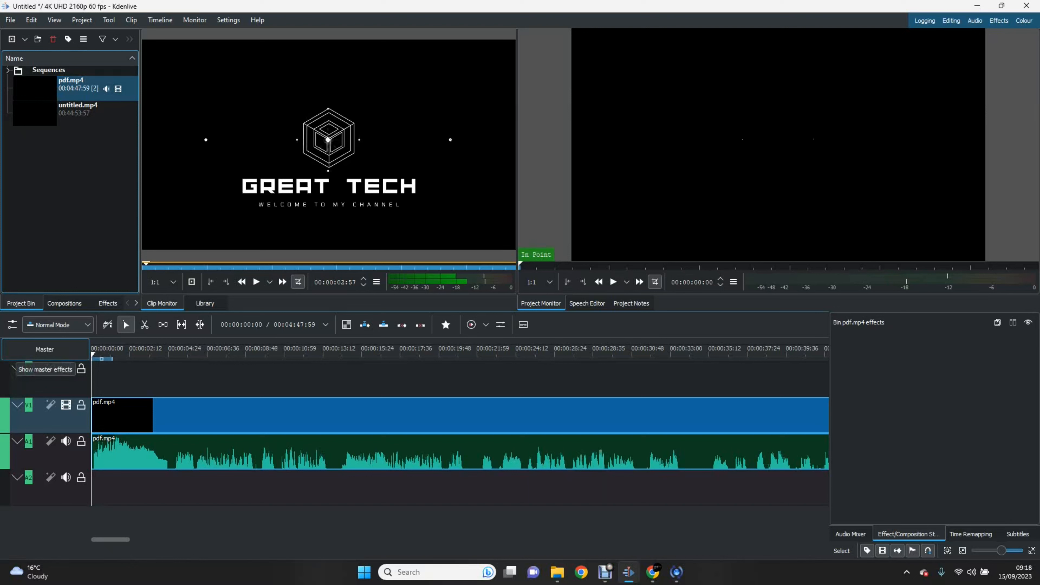
key("space")
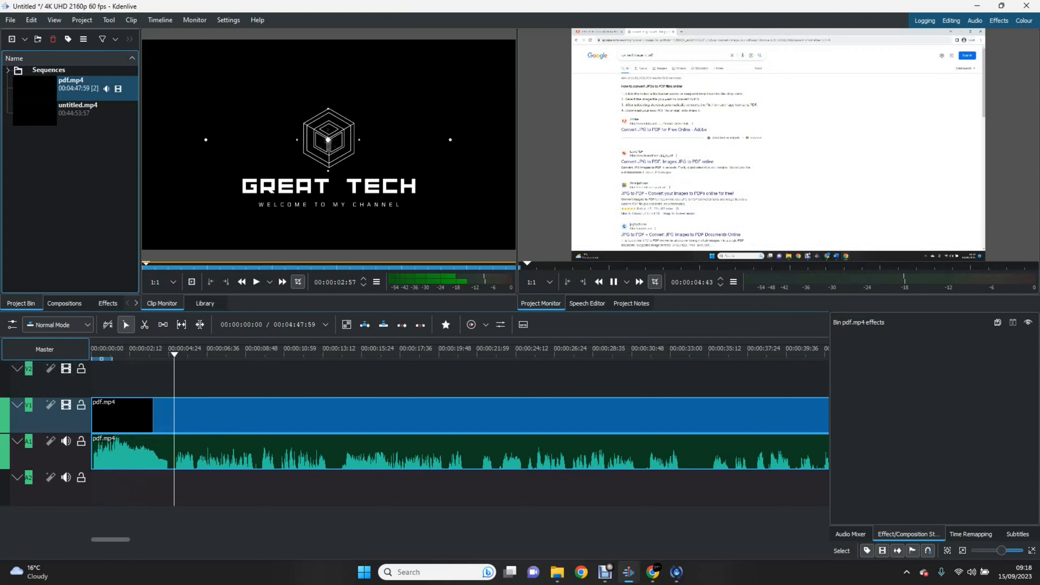
key("space")
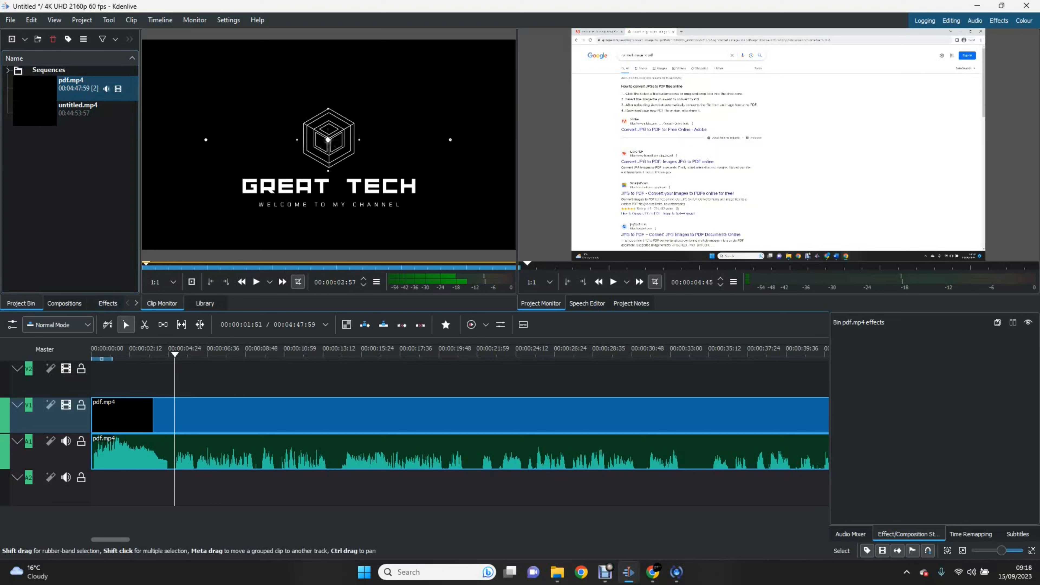
Step: Ungroup the pdf.mp4 clip's video and audio on the timeline
right_click(124, 414)
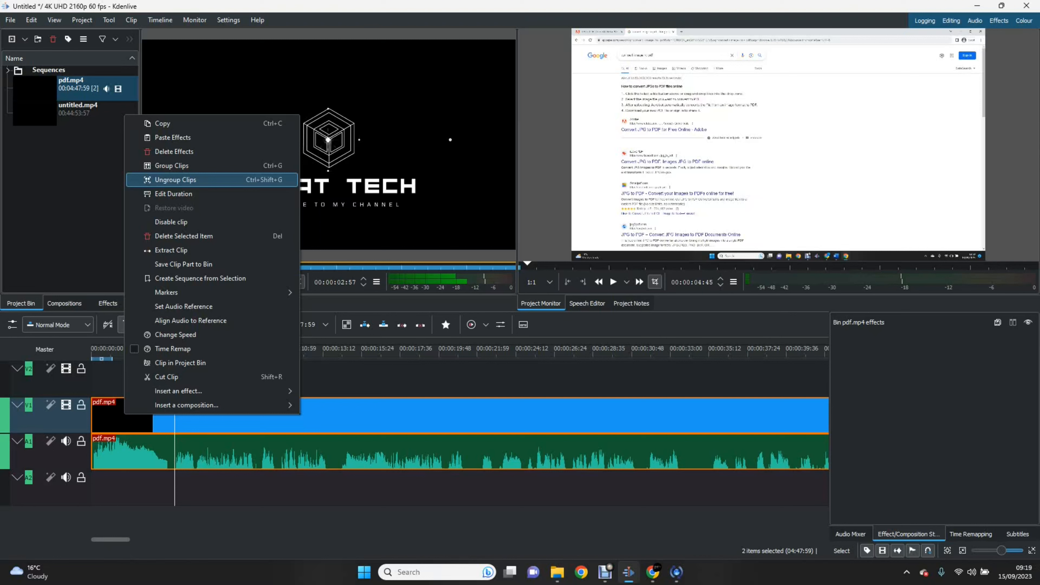
left_click(175, 180)
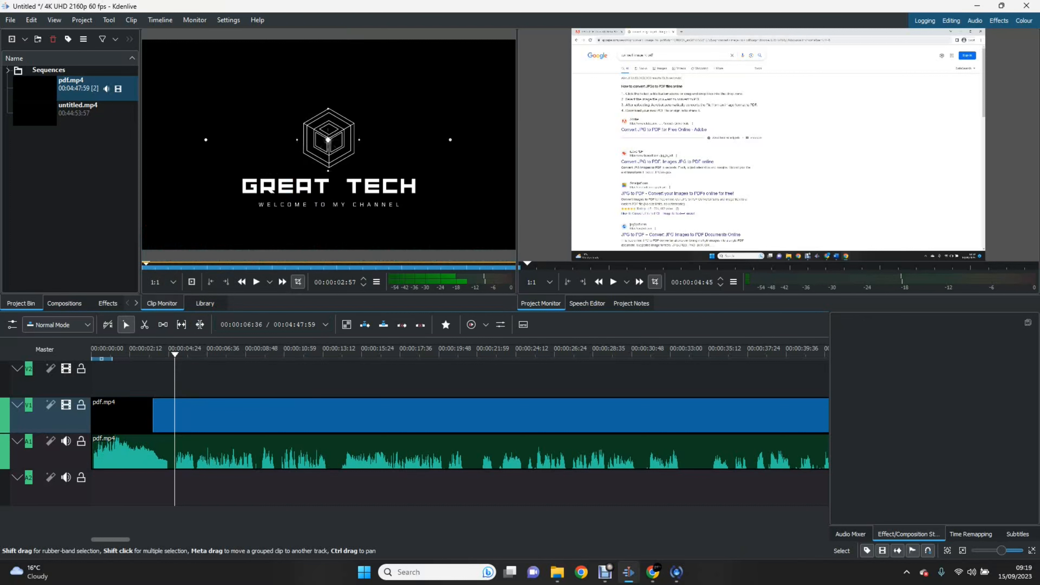
left_click_drag(142, 415, 140, 379)
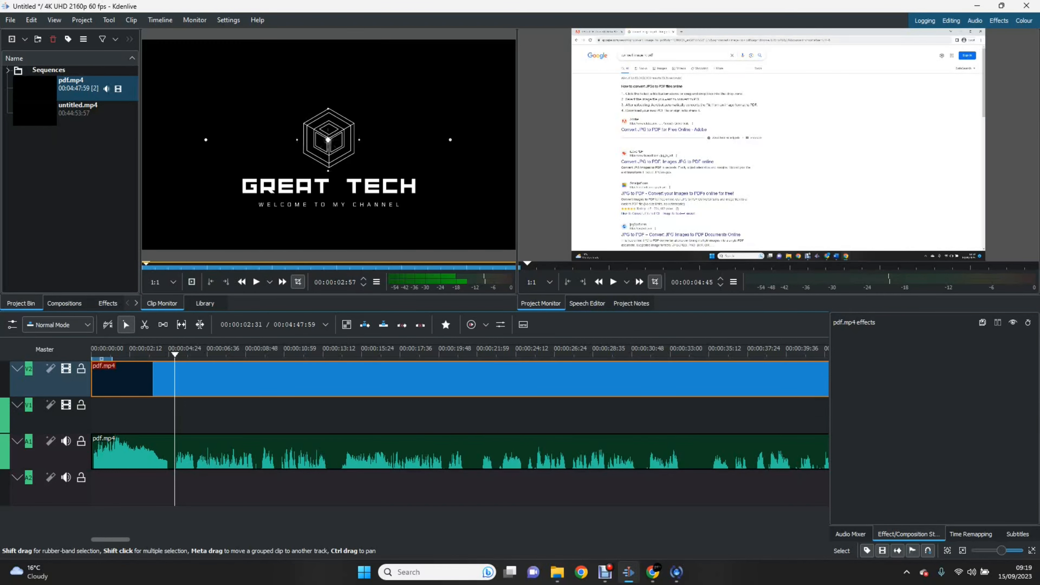
mouse_move(136, 380)
left_mouse_down()
mouse_move(156, 380)
mouse_move(147, 414)
mouse_move(144, 377)
left_mouse_up()
left_click(117, 451)
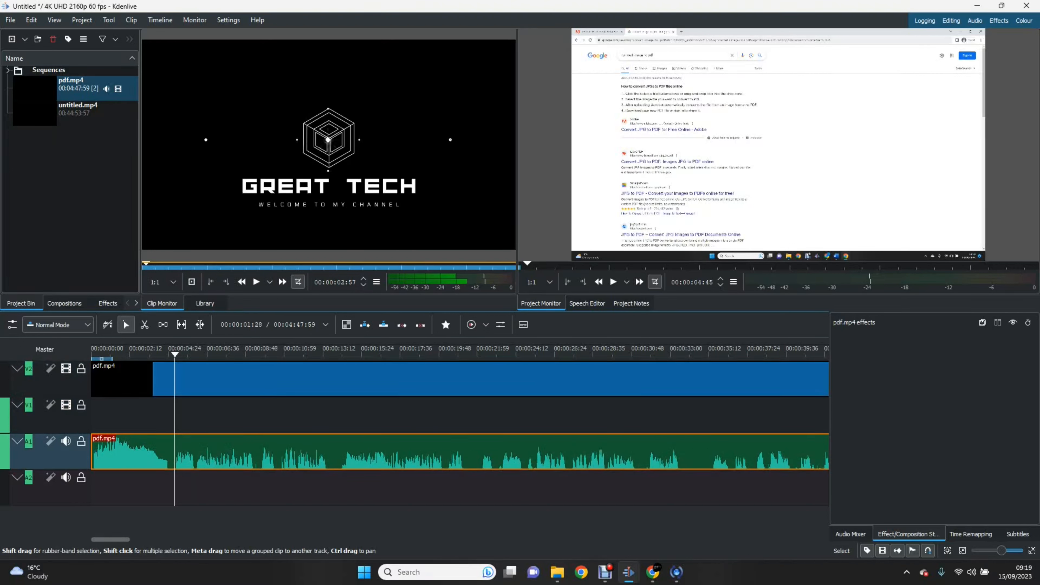
left_click_drag(117, 452, 117, 487)
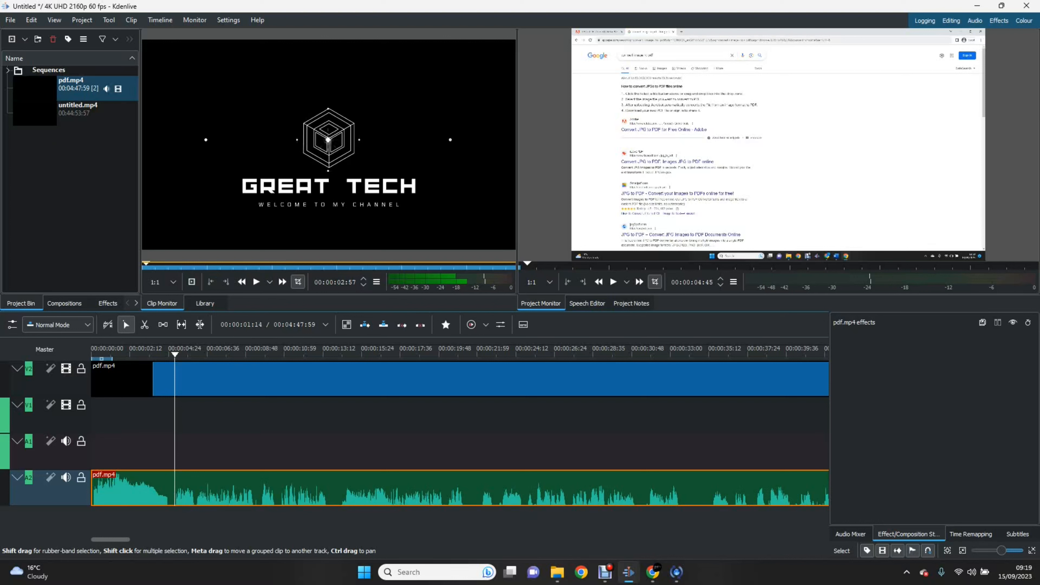
key("Home")
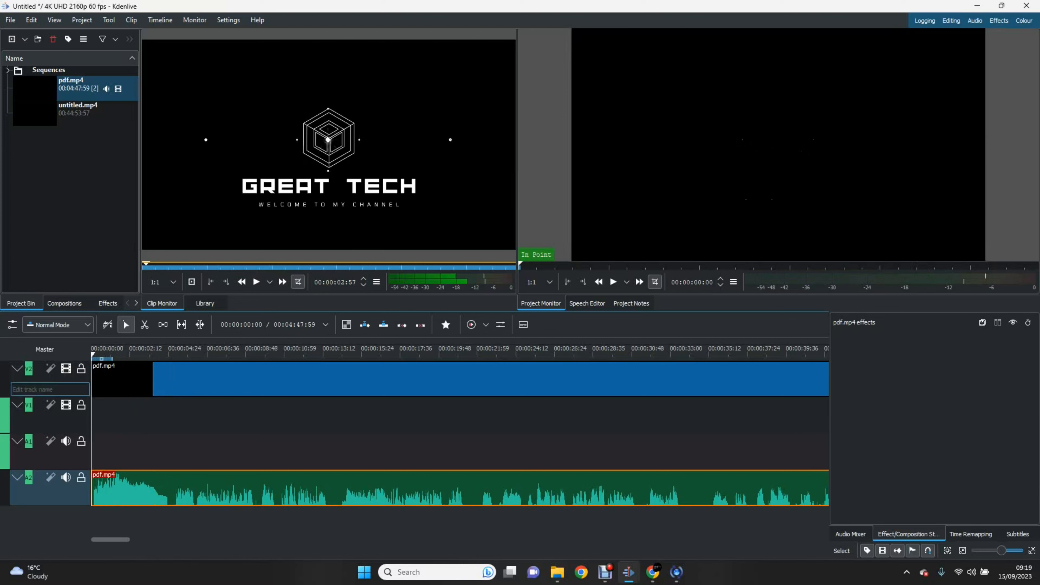
scroll(163, 377, "right", 2)
scroll(163, 377, "left", 2)
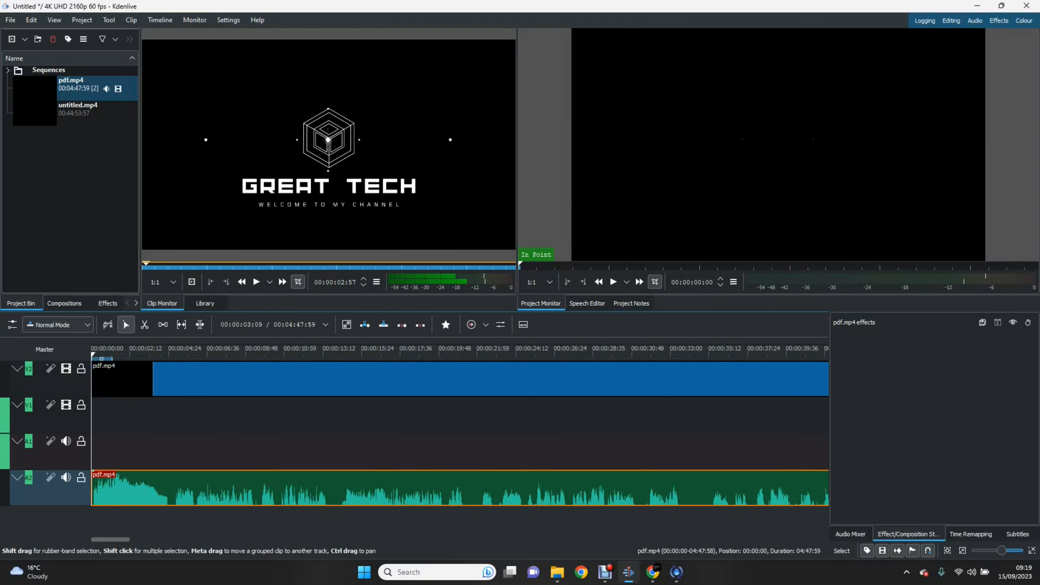
left_click_drag(146, 487, 146, 452)
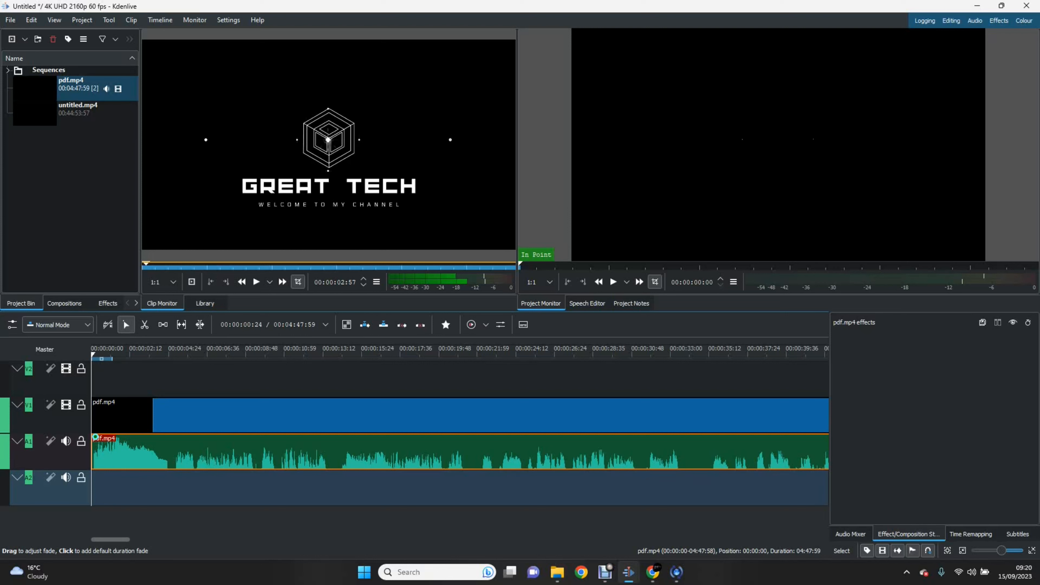
Step: Drag a short fade-in onto the start of the pdf.mp4 audio clip
left_click_drag(95, 437, 424, 437)
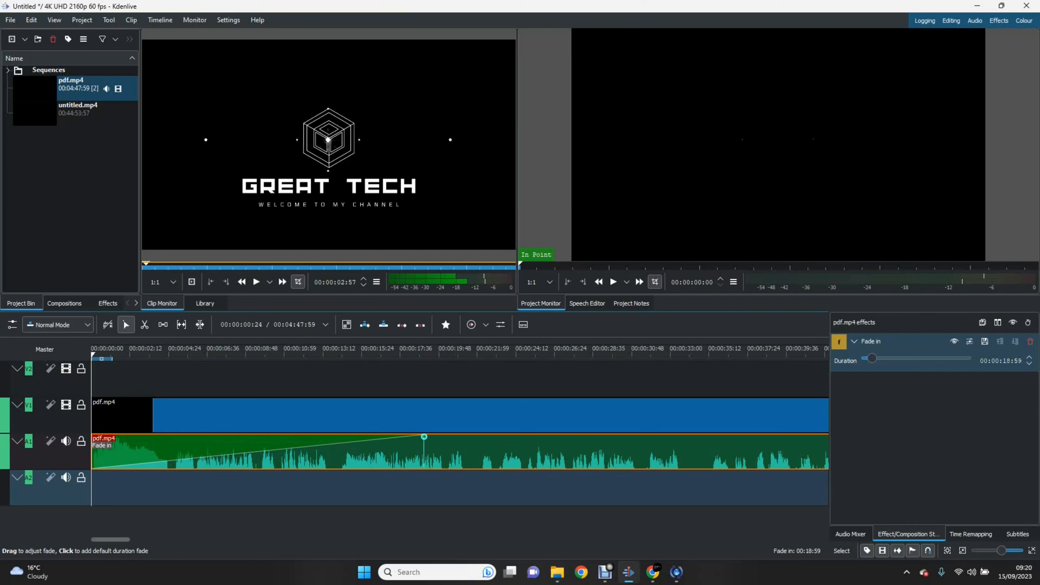
left_click_drag(424, 436, 445, 436)
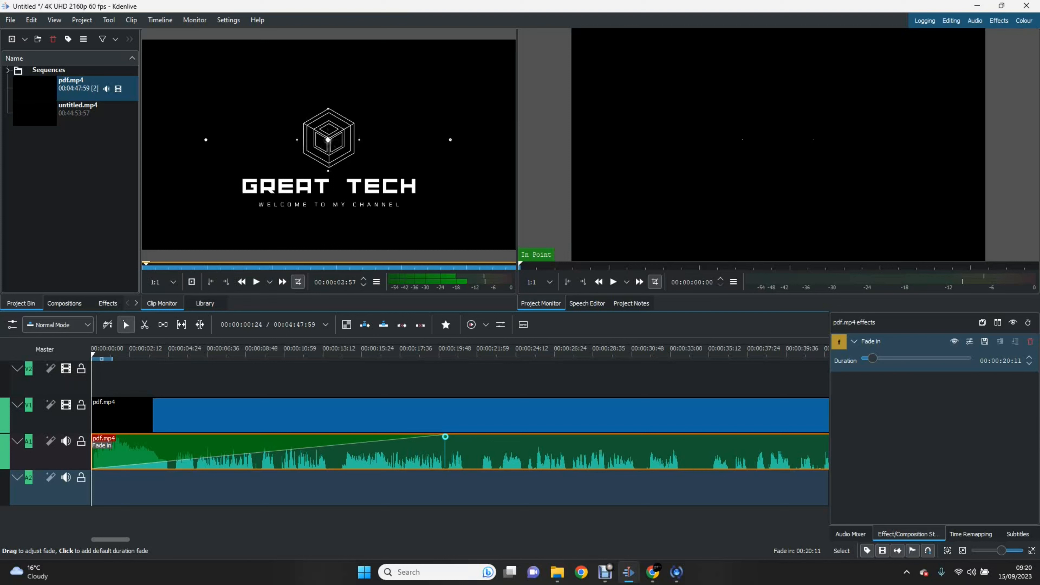
left_click_drag(445, 437, 93, 437)
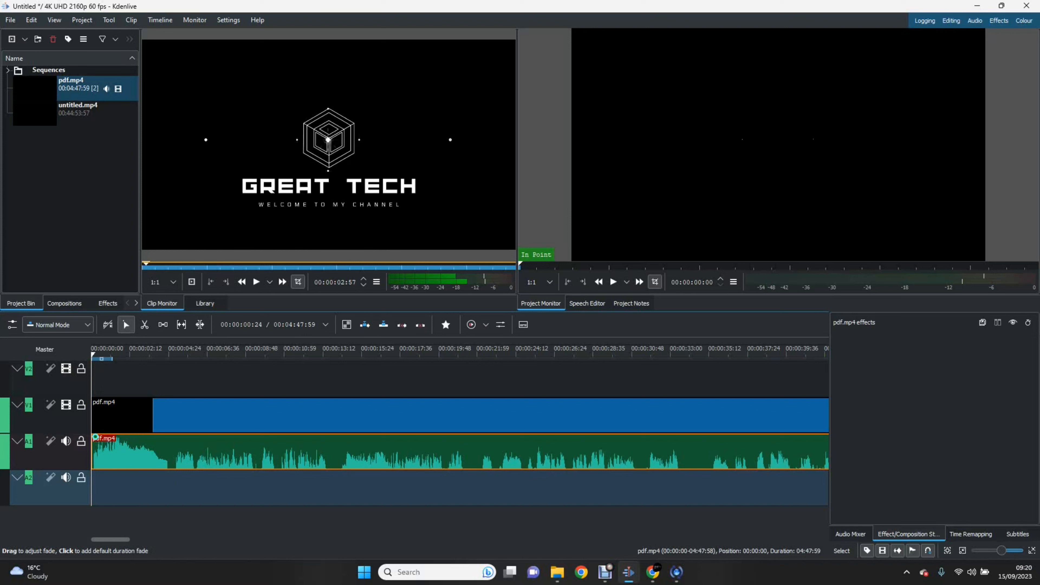
left_click_drag(95, 437, 298, 434)
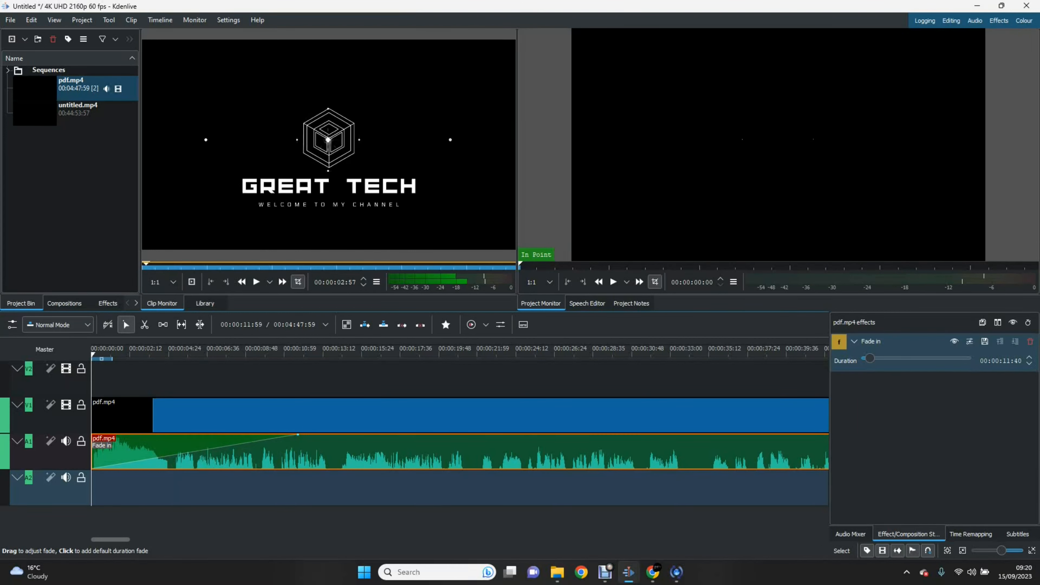
Step: Play the project's opening, then undo the audio fade-in
key("space")
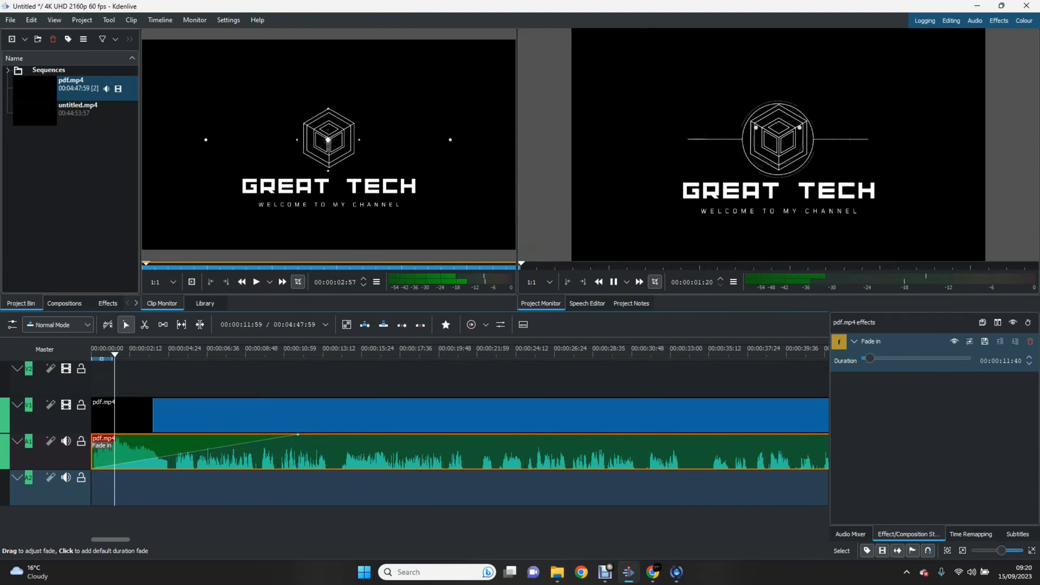
key("space")
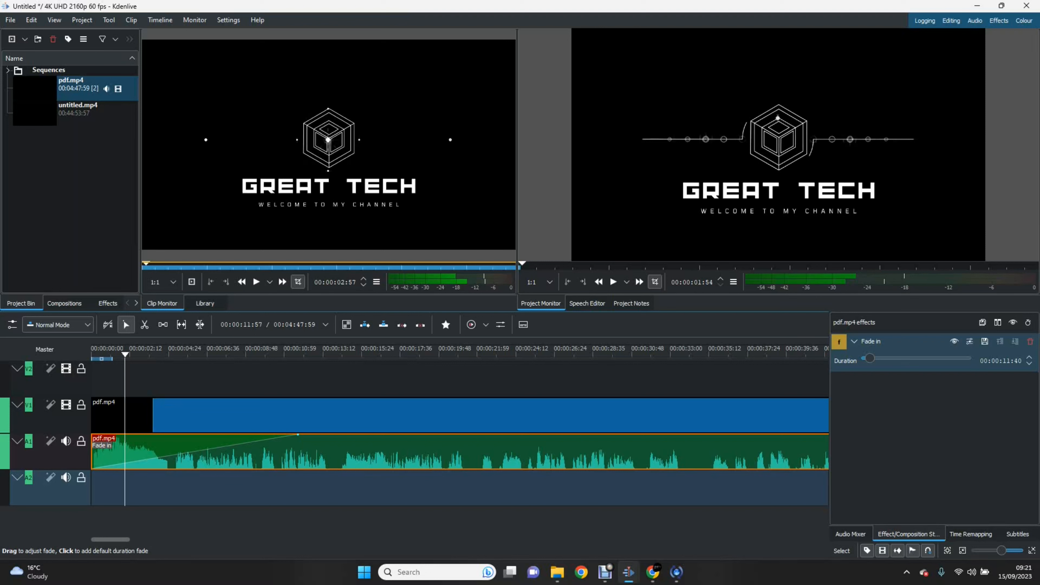
key("ctrl+z")
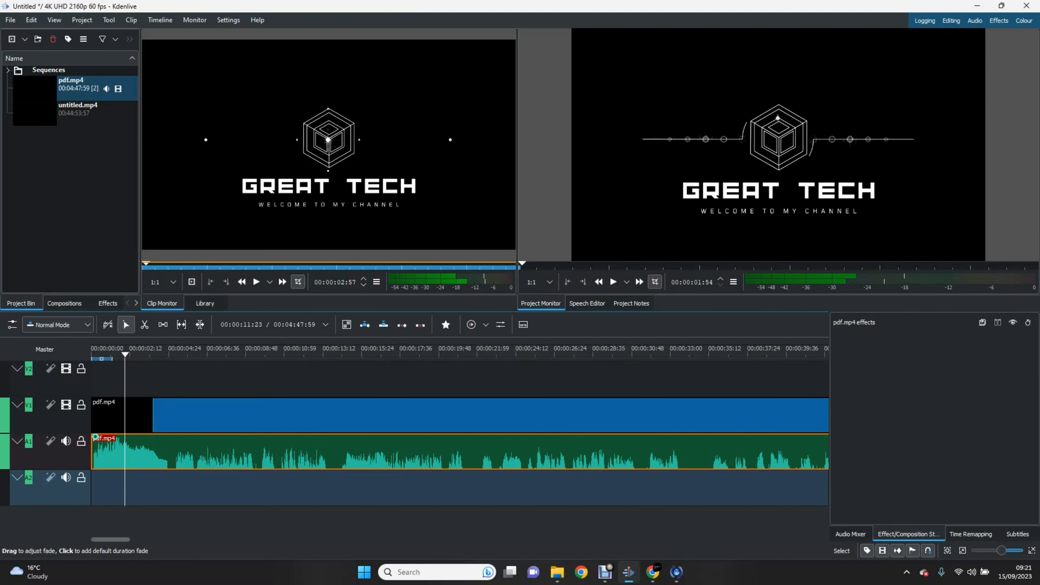
Step: Deselect the clips and move the playhead back to 00:00:00:00
left_click(337, 377)
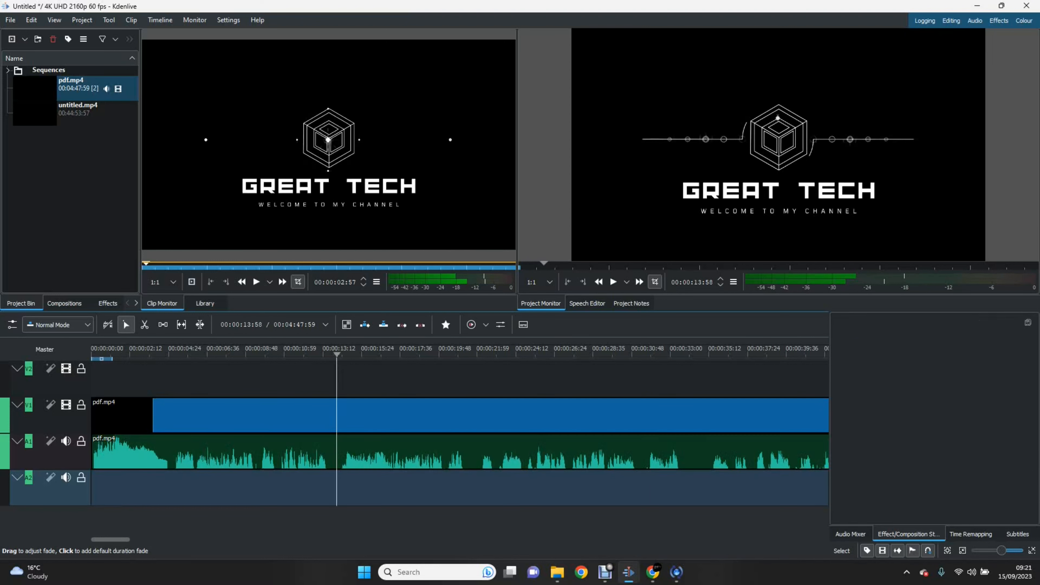
key("Home")
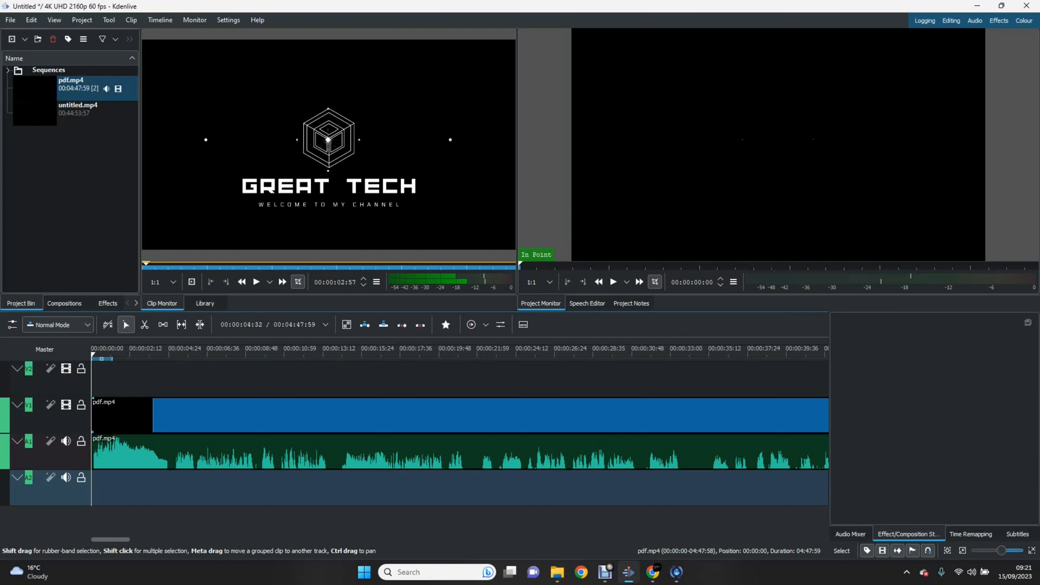
Step: Nudge the pdf.mp4 audio clip, then the video clip, locking the other track each time
left_click(169, 414)
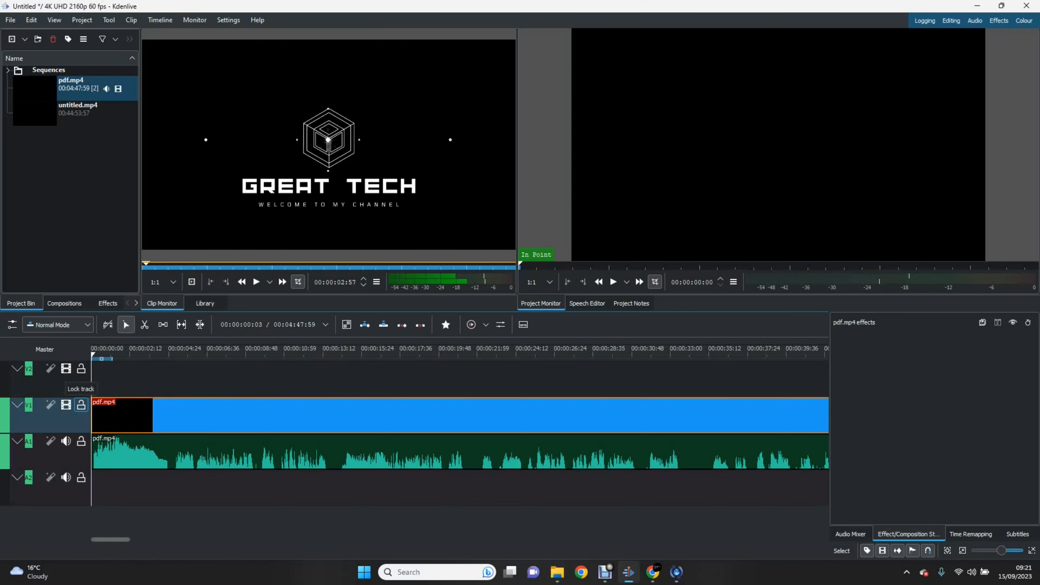
left_click(81, 405)
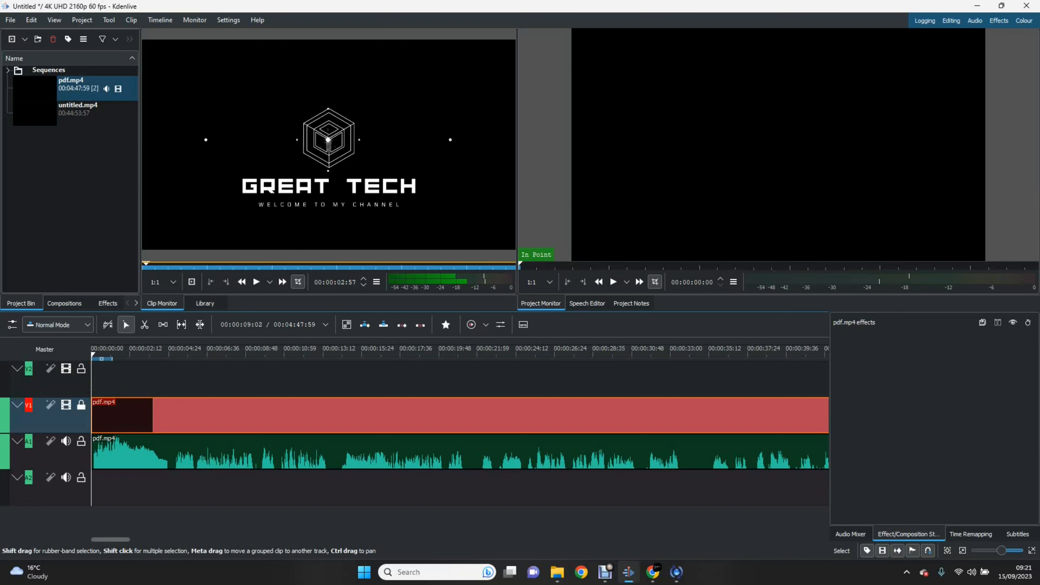
mouse_move(149, 451)
left_mouse_down()
mouse_move(231, 451)
mouse_move(204, 450)
mouse_move(243, 488)
mouse_move(150, 451)
left_mouse_up()
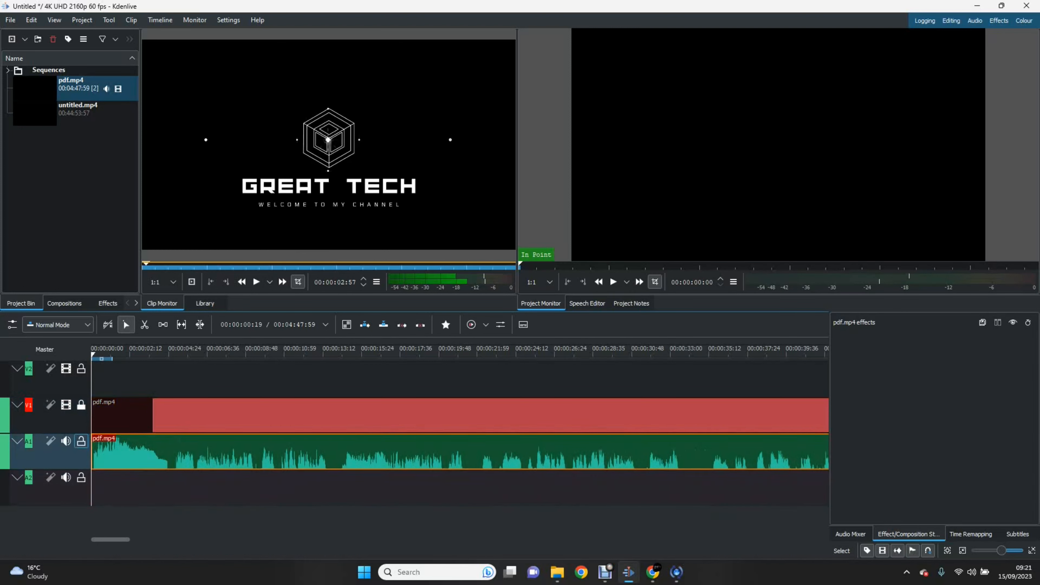
left_click(81, 441)
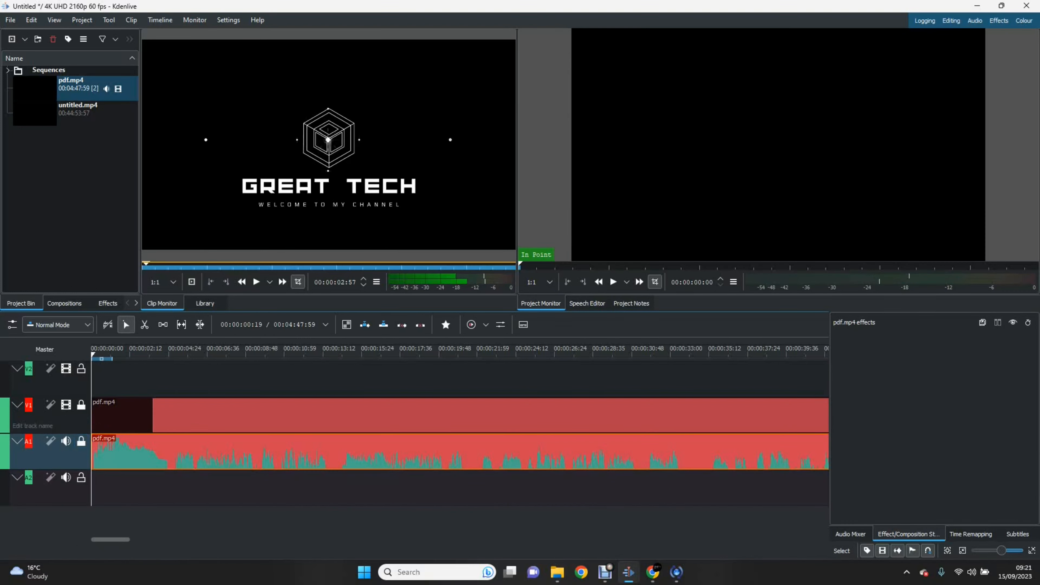
left_click(81, 405)
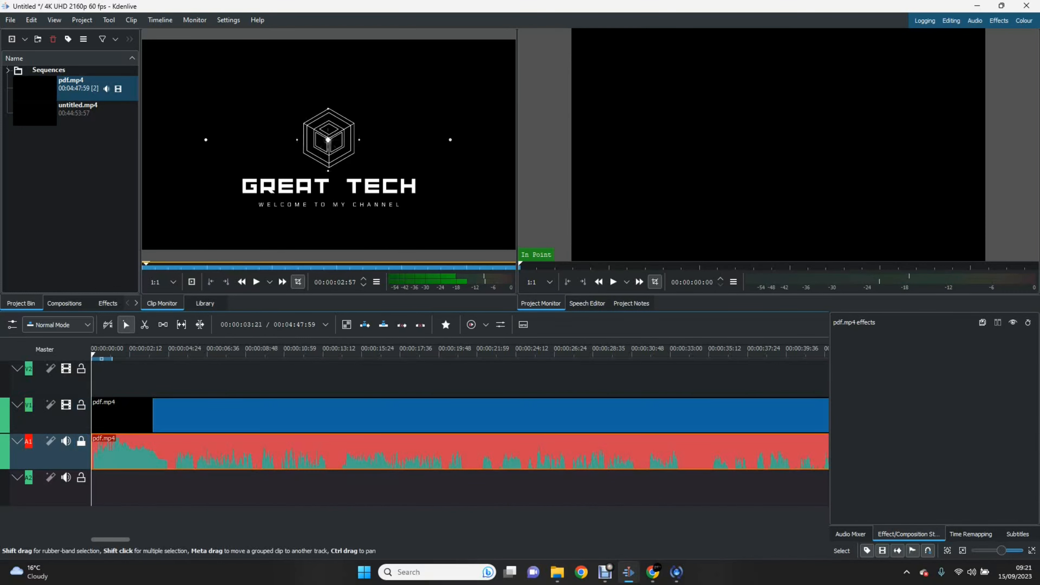
mouse_move(152, 414)
left_mouse_down()
mouse_move(225, 414)
mouse_move(152, 414)
left_mouse_up()
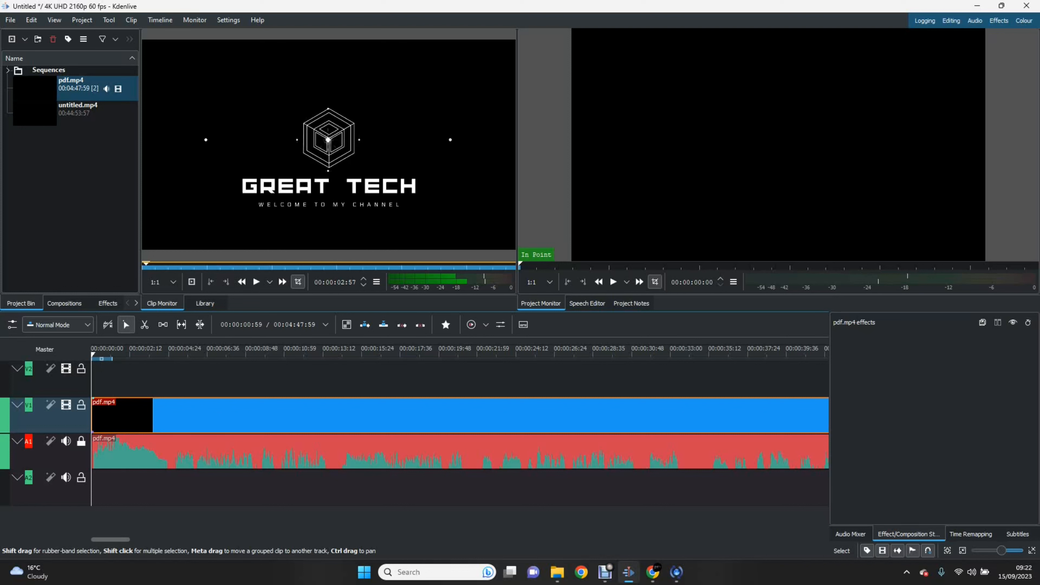
Step: Unlock the audio track, rewind the playhead to the start, and unlock V1
left_click(81, 404)
left_click(81, 441)
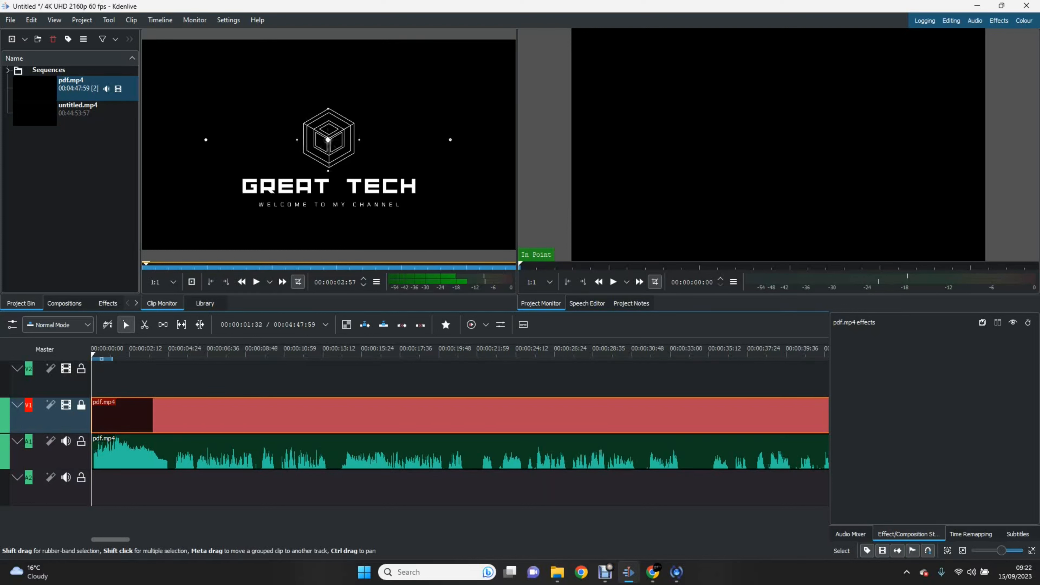
left_click(170, 377)
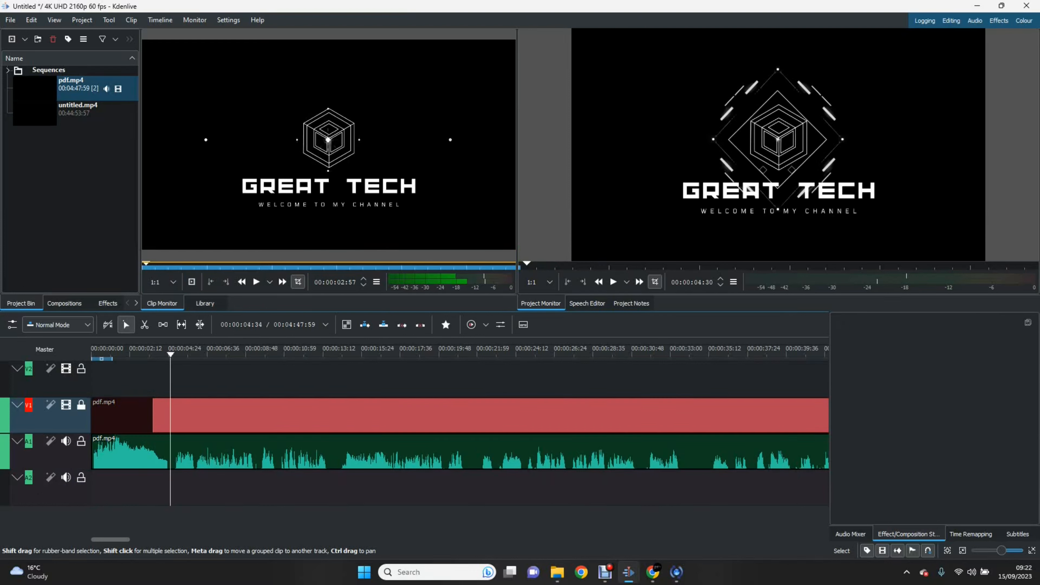
left_click_drag(170, 355, 91, 355)
left_click(81, 405)
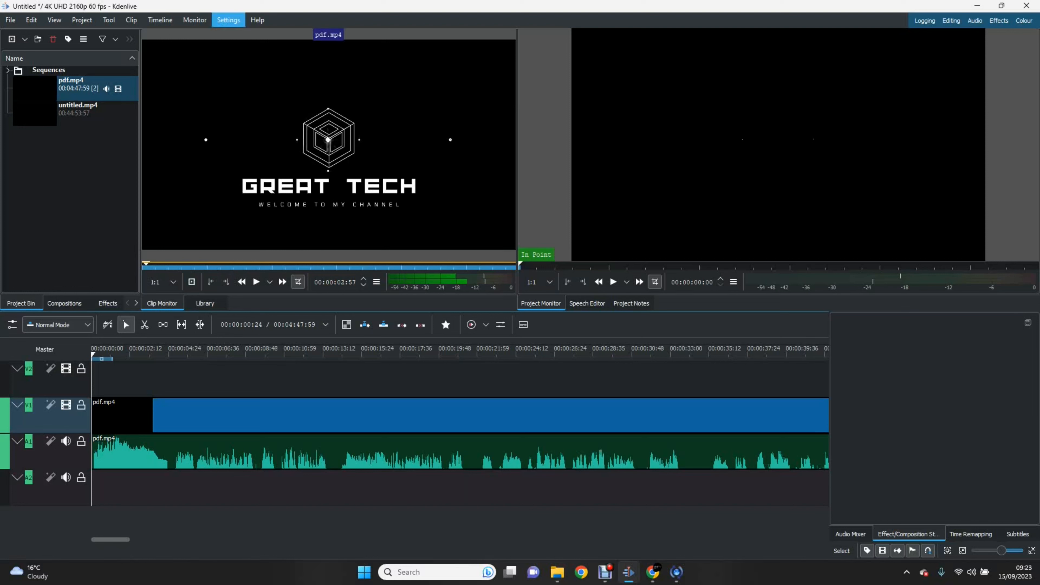
Step: Add a new title clip from the Project menu
left_click(109, 19)
mouse_move(82, 20)
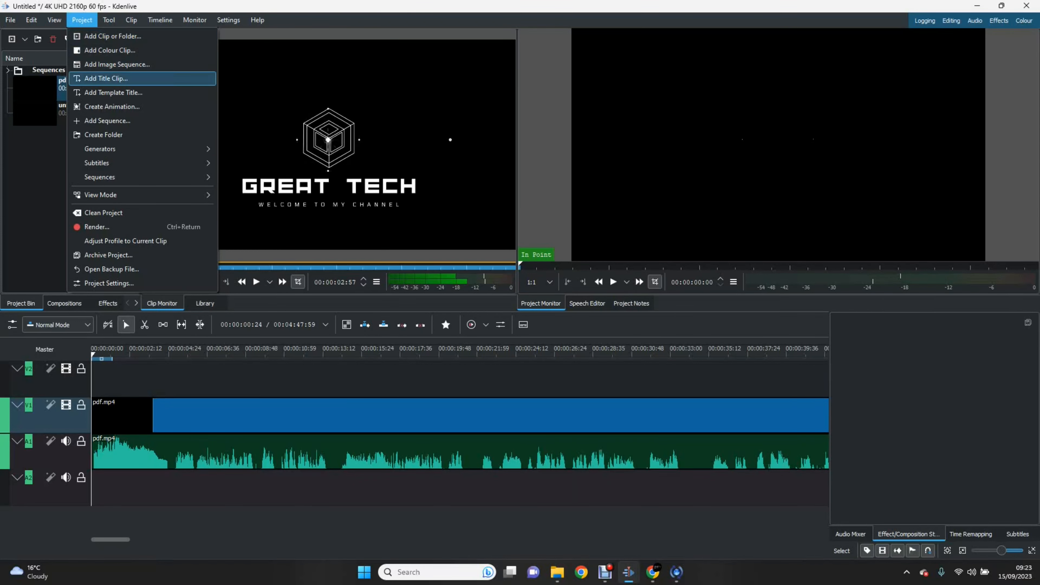
left_click(106, 78)
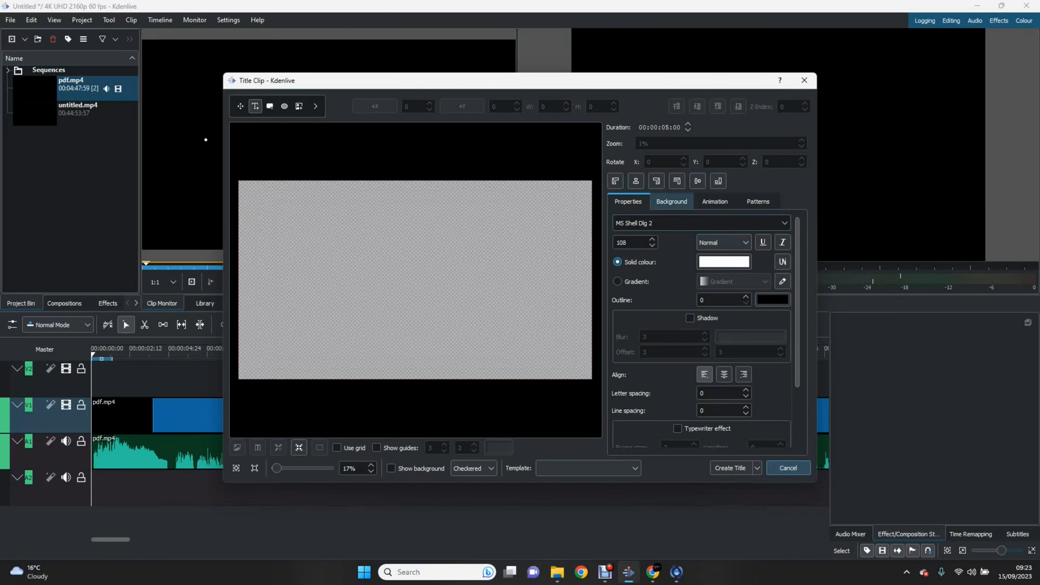
Step: Set the font to Rockwell Extra Bold and type 'Welcome to my youtube channel' on the canvas
key("alt+Down")
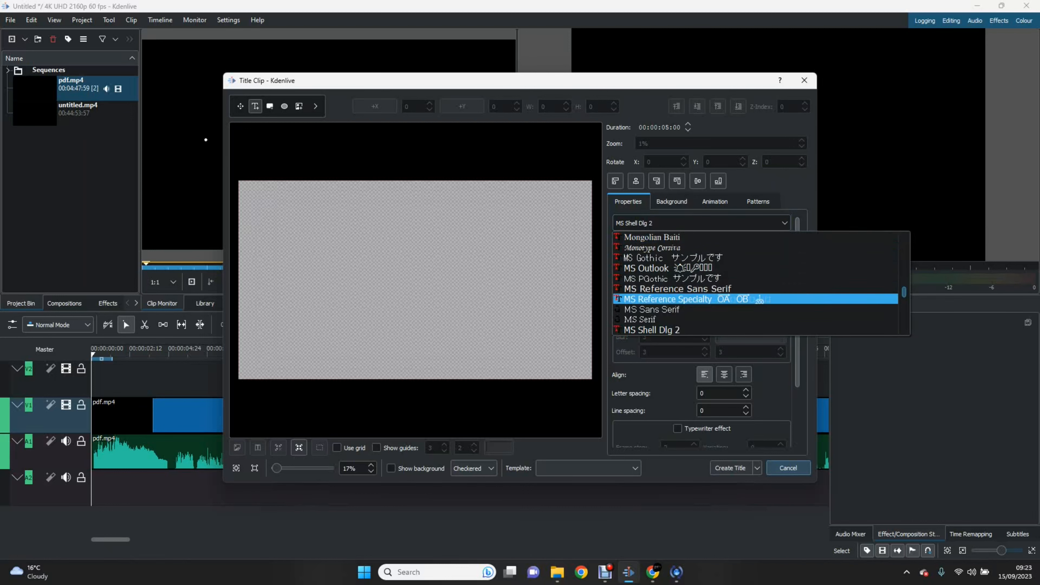
scroll(756, 283, "down", 5)
scroll(756, 289, "down", 10)
scroll(756, 289, "up", 4)
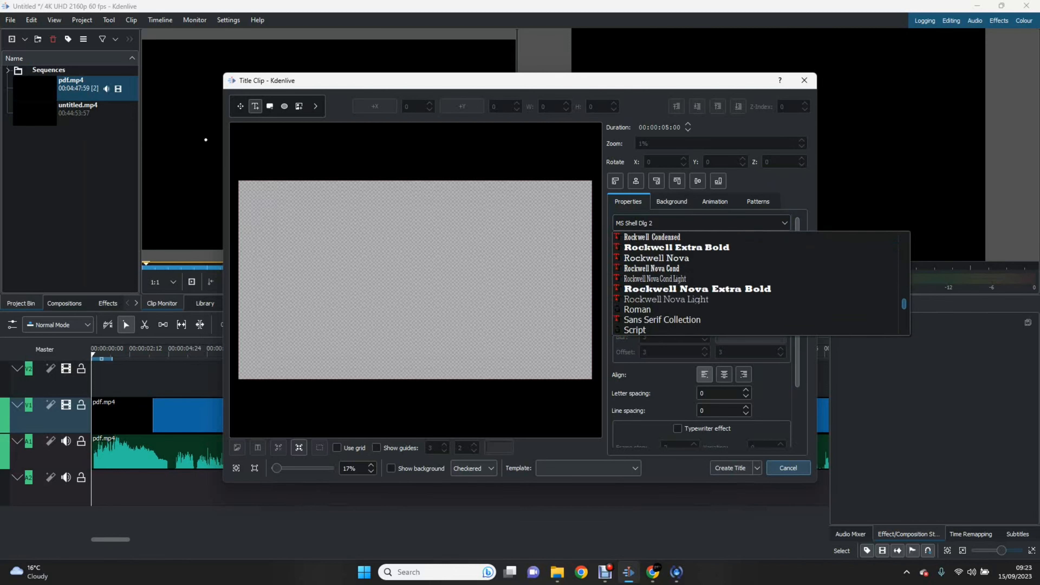
scroll(756, 288, "up", 2)
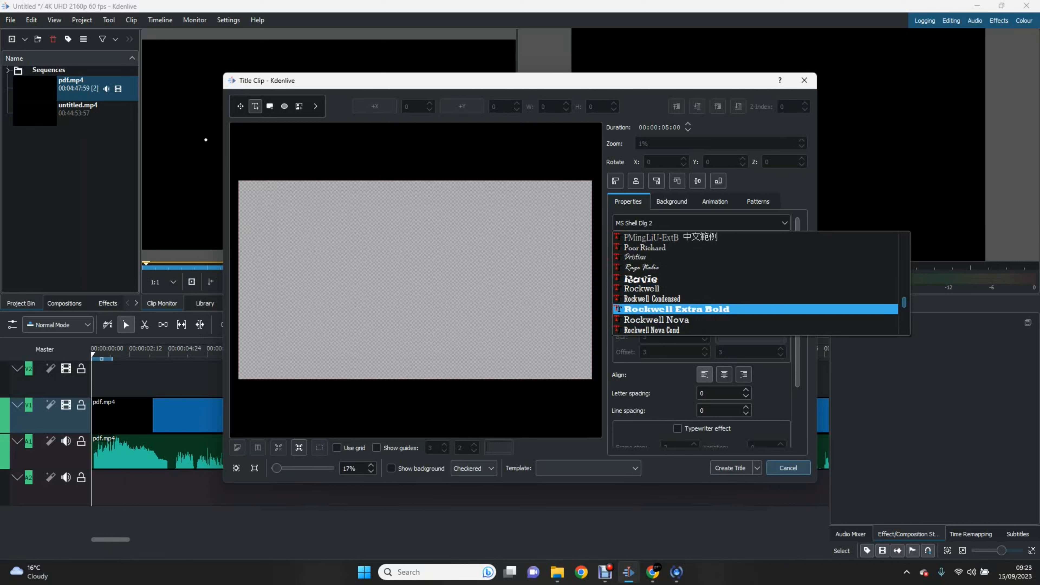
key("Return")
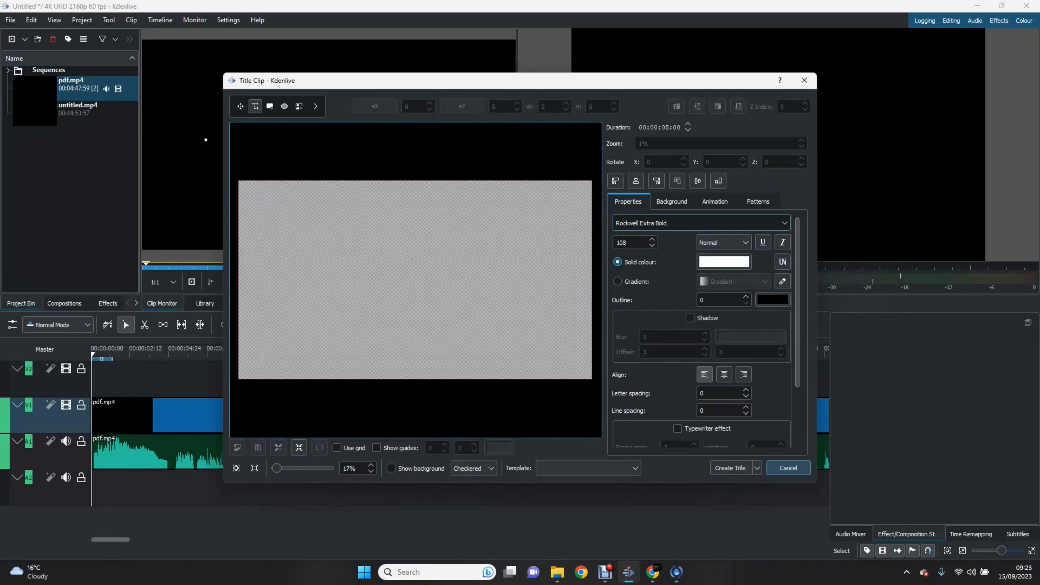
left_click(251, 203)
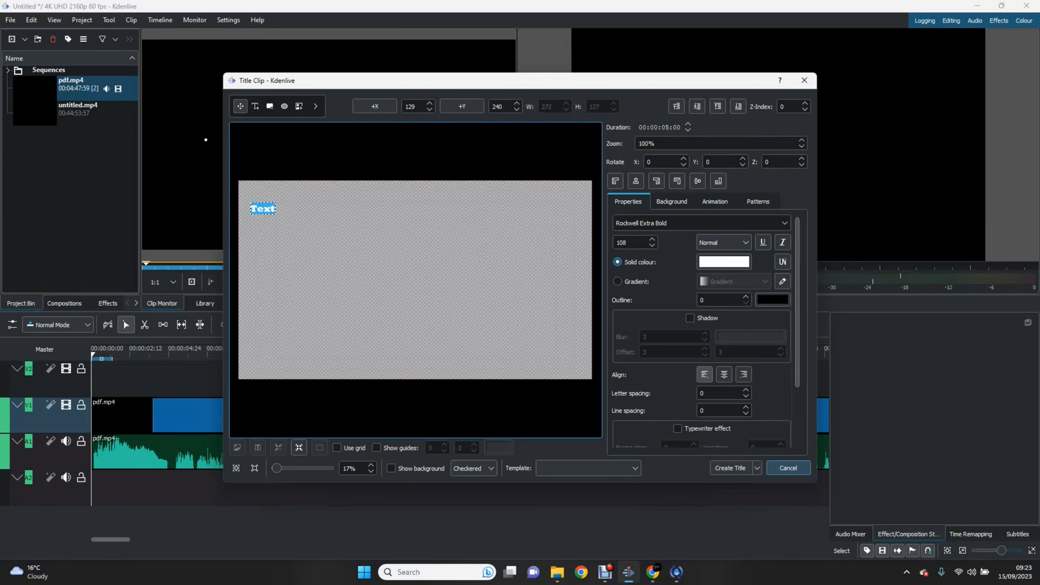
type("Welcome to")
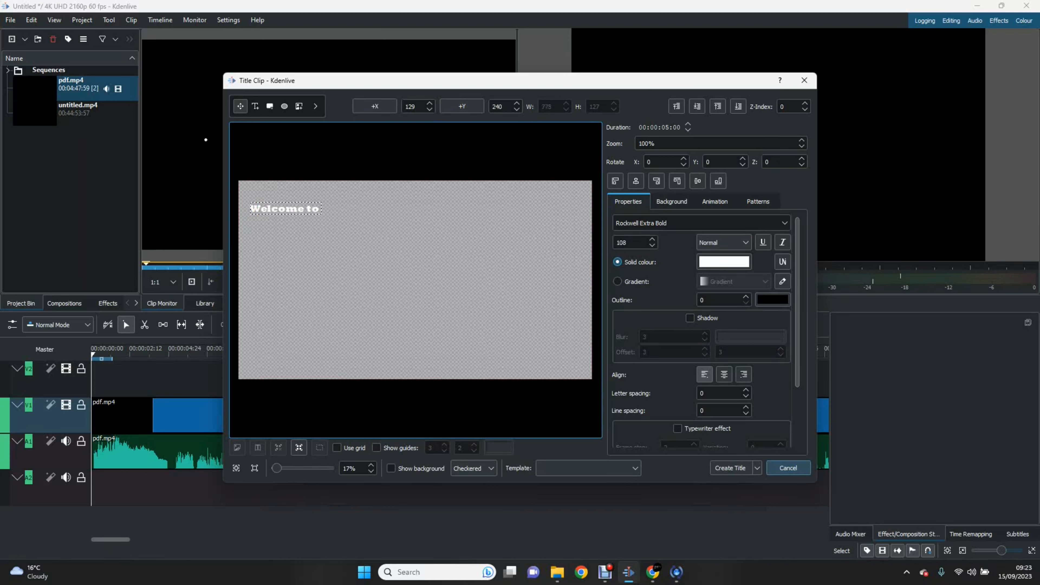
type(" my youtube channel")
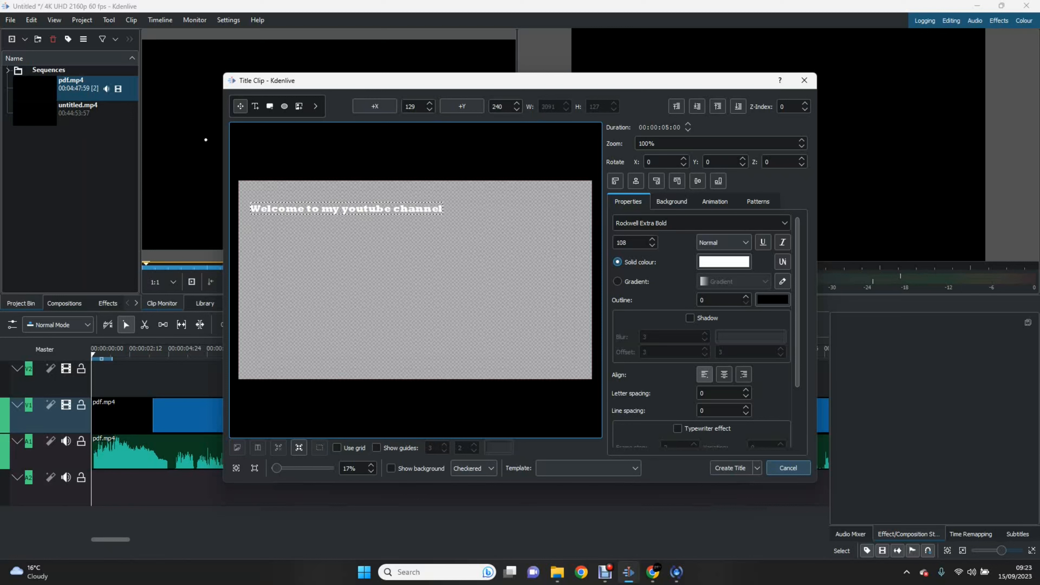
Step: Colour the title text red
left_click(724, 261)
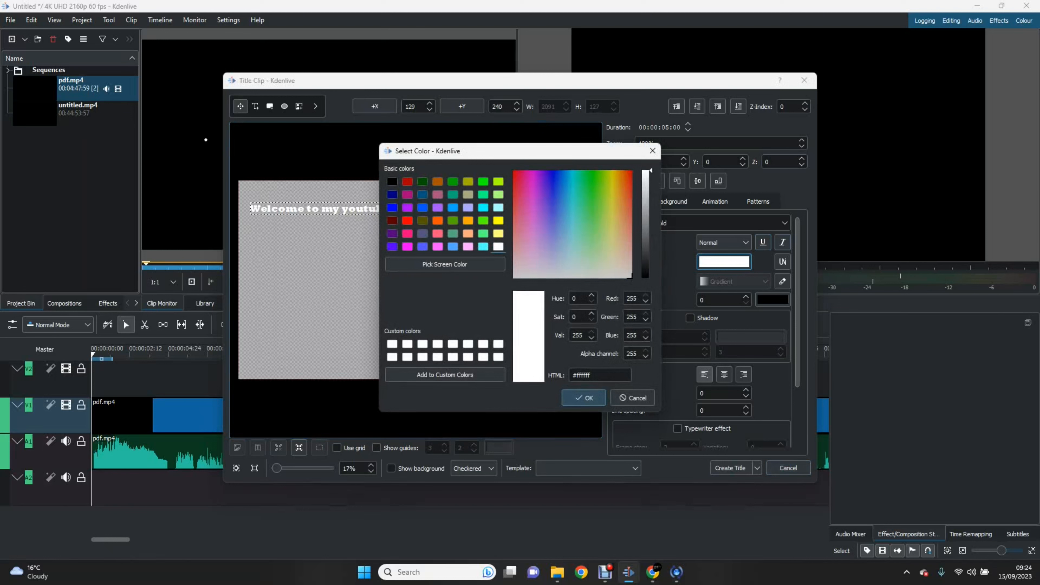
left_click_drag(564, 193, 516, 172)
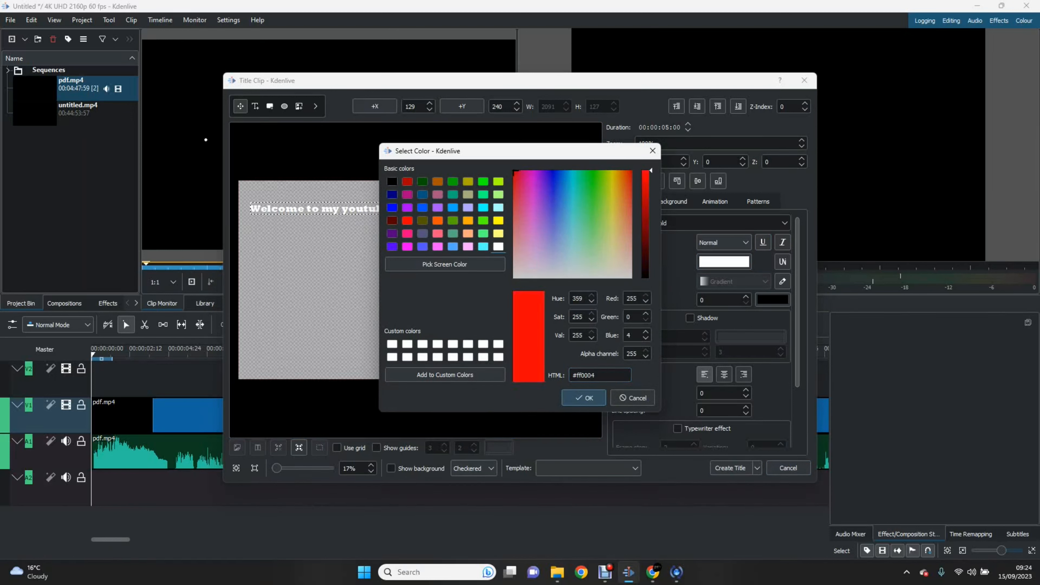
left_click(584, 397)
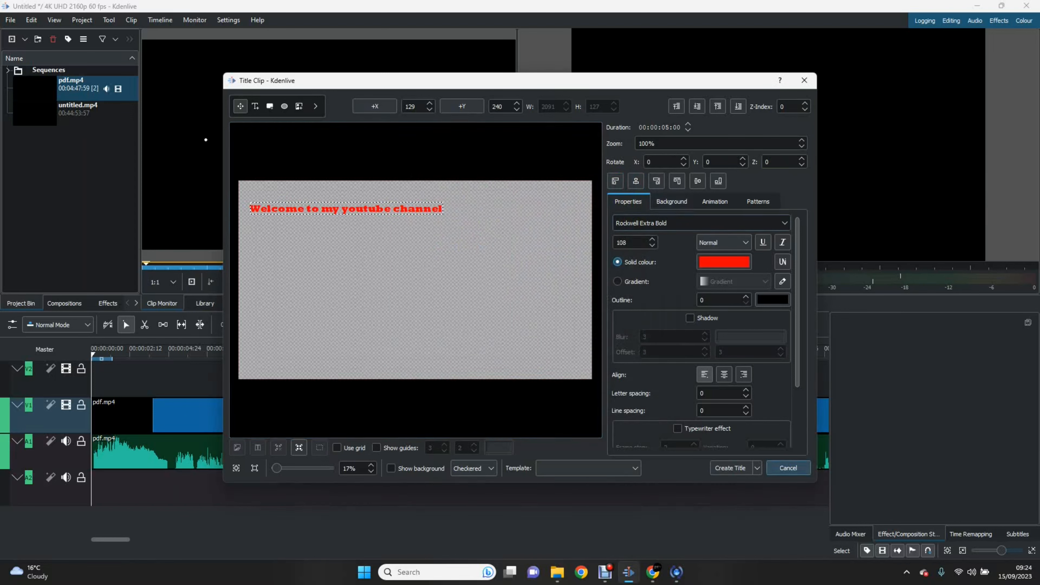
Step: Make the text bold, underlined, size 119 and upright, then create the title clip
left_click(723, 242)
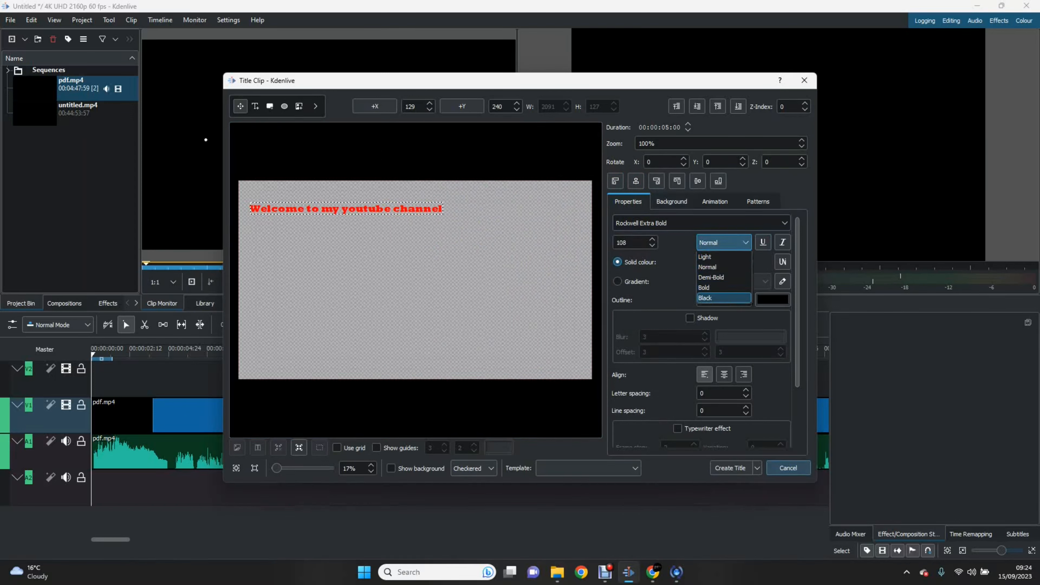
left_click(704, 287)
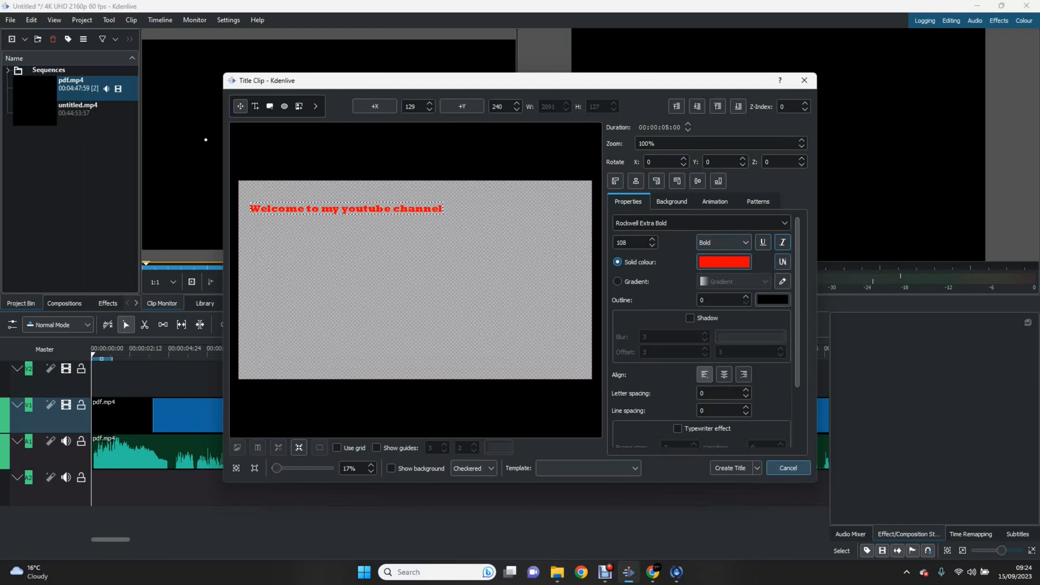
key("ctrl+u")
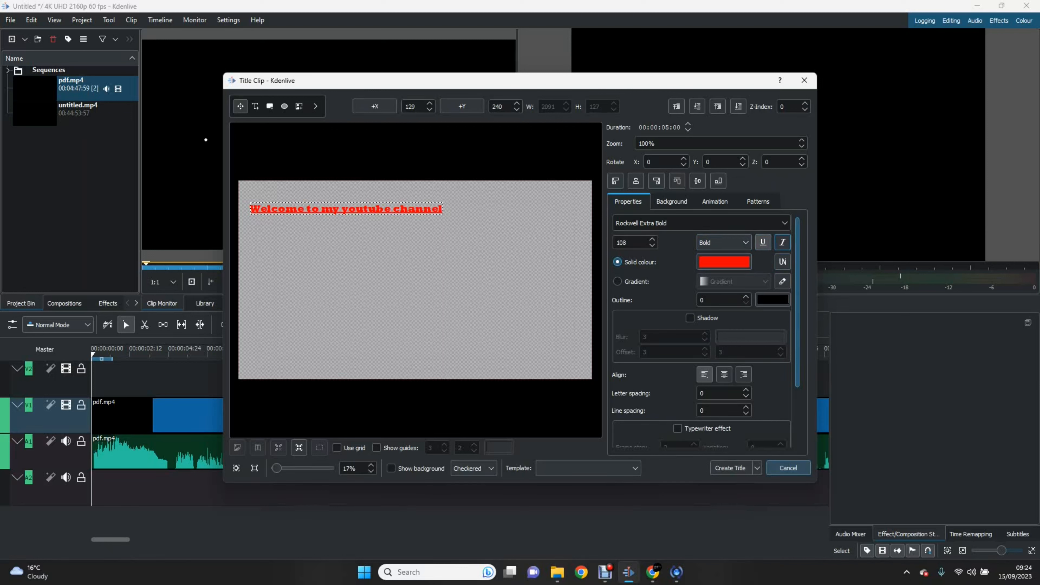
key("ctrl+i")
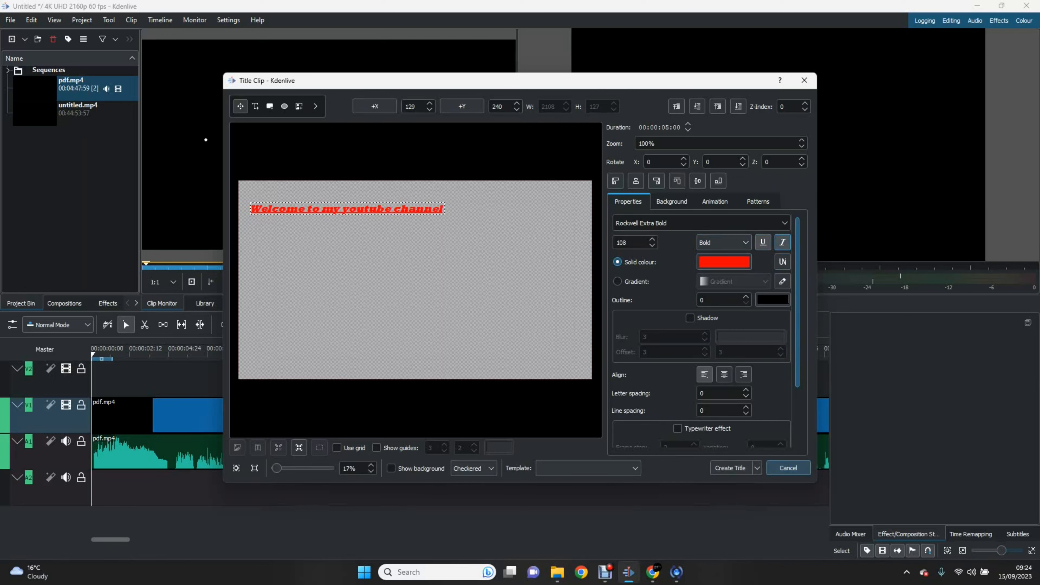
key("Up")
key("Up")
key("Up")
key("Up")
key("Up")
key("Up")
key("Up")
key("Up")
key("Up")
key("Up")
key("Up")
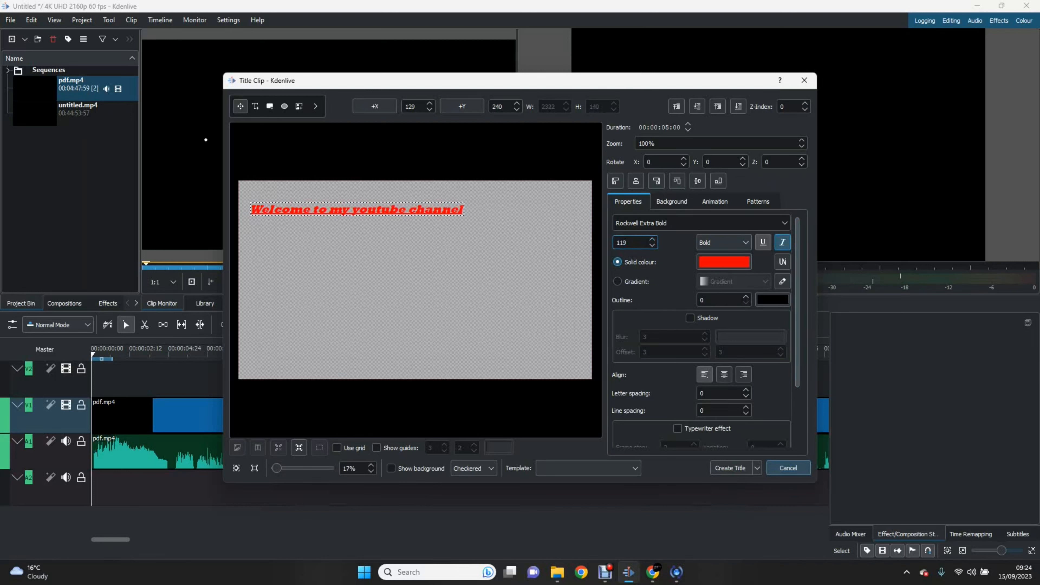
key("ctrl+i")
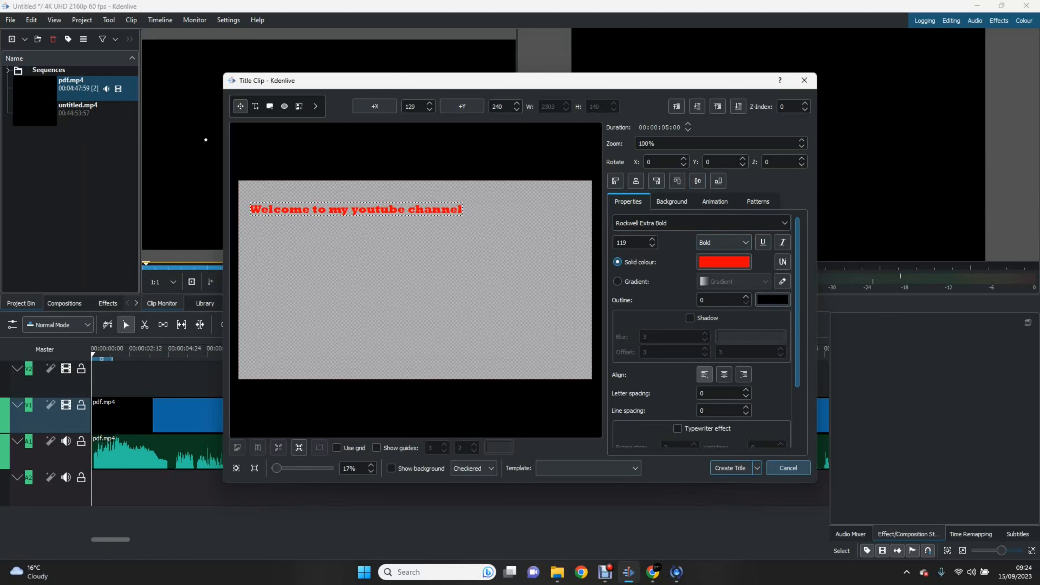
left_click(746, 468)
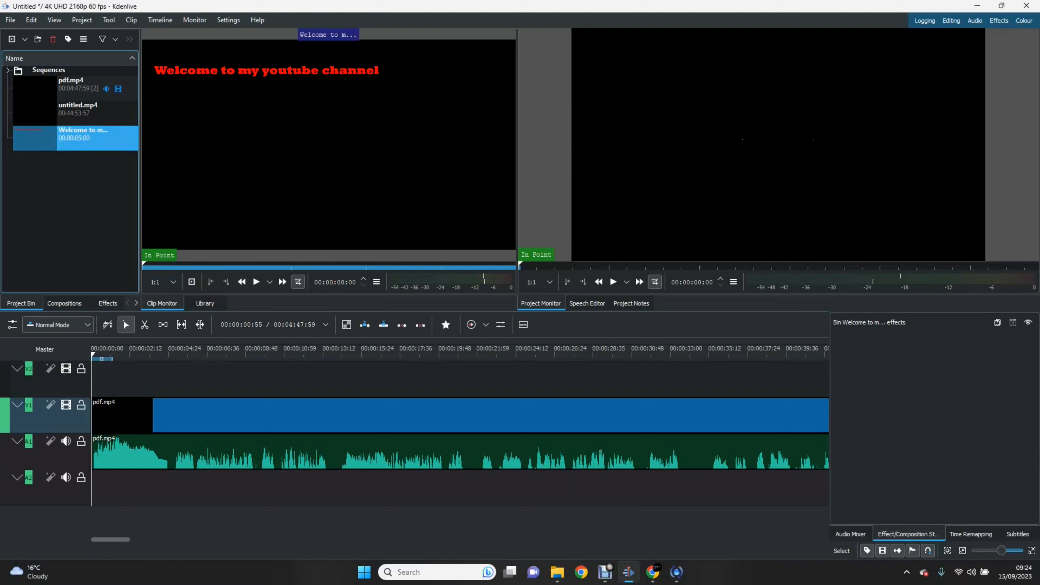
Step: Put the title clip at 00:00 on track V2 above pdf.mp4 and preview it
left_click_drag(82, 138, 115, 379)
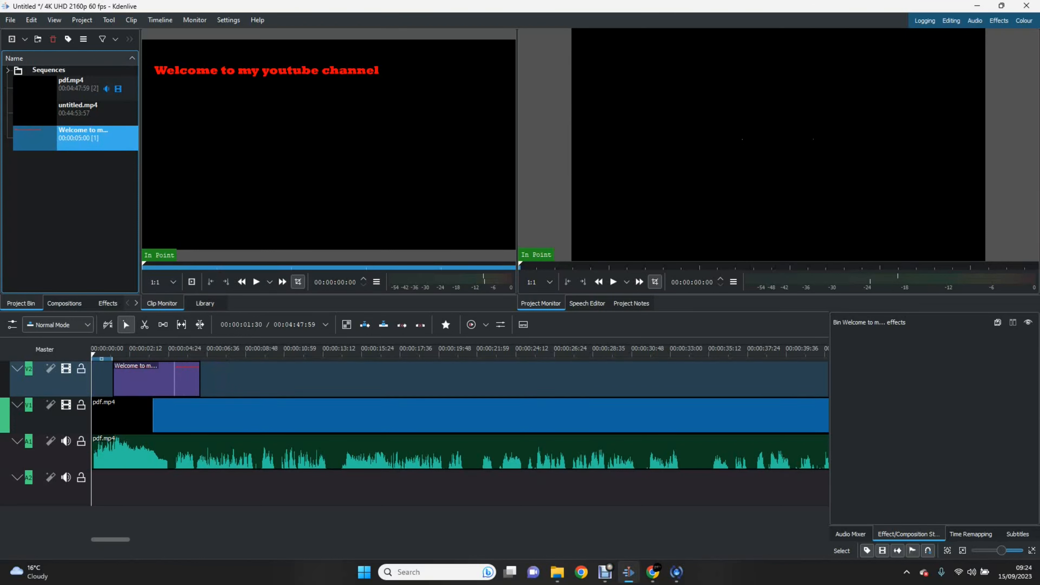
left_click_drag(114, 379, 93, 379)
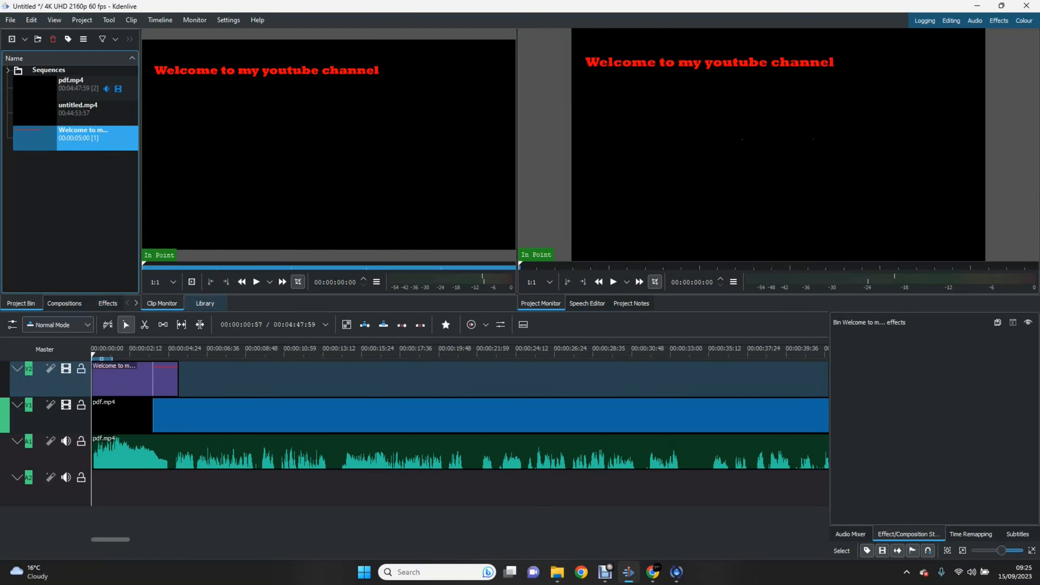
left_click(613, 282)
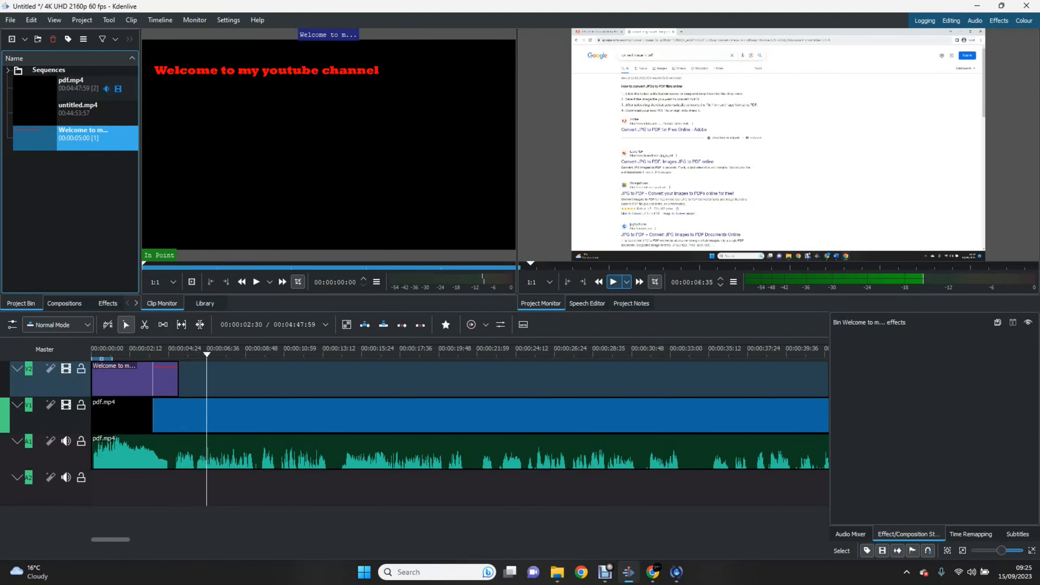
key("space")
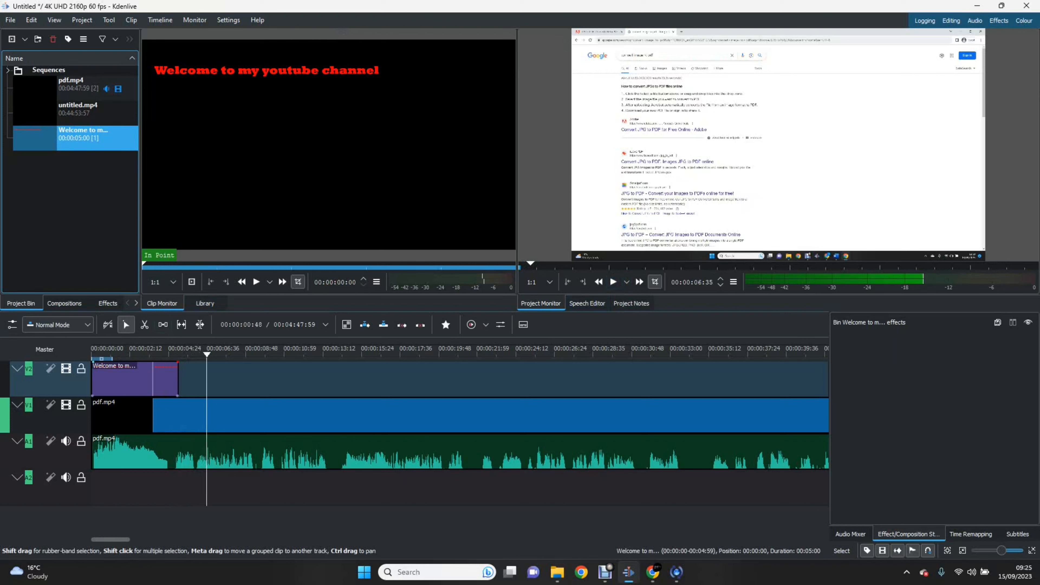
Step: Add a 00:04:53 fade-in to the title clip on track V2
left_click(113, 379)
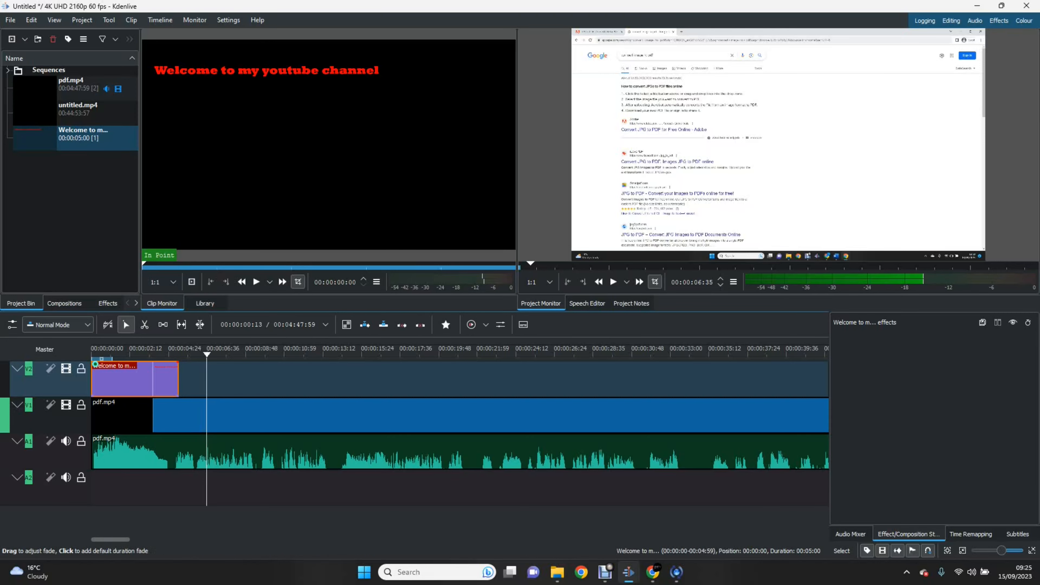
left_click_drag(95, 364, 180, 365)
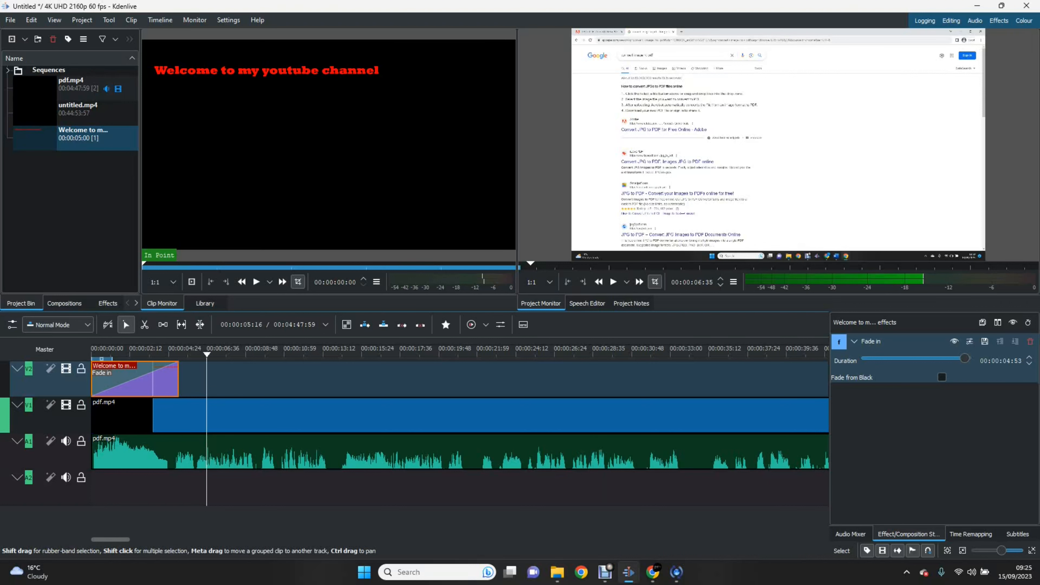
key("Home")
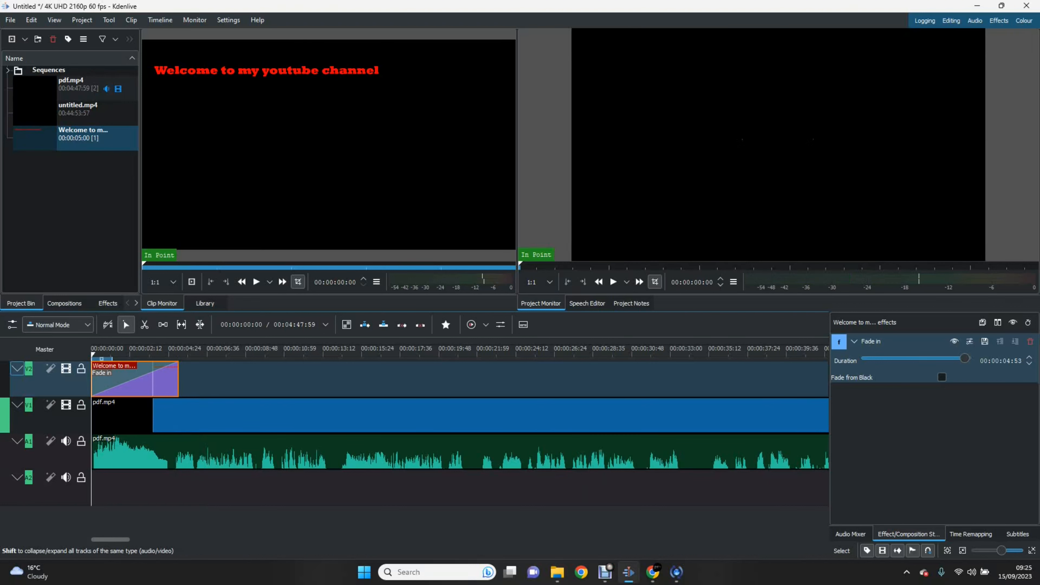
key("space")
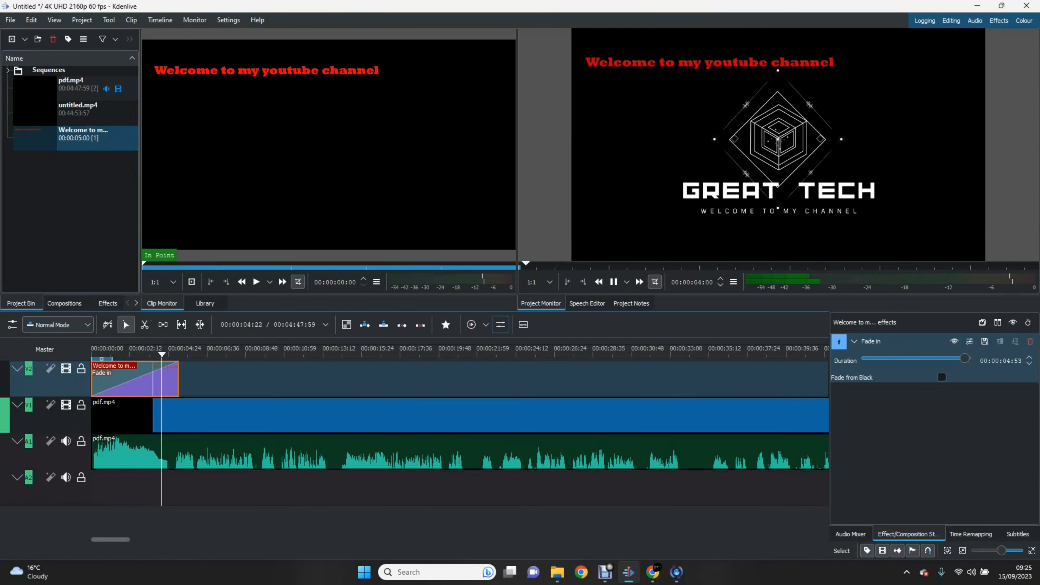
left_click(614, 282)
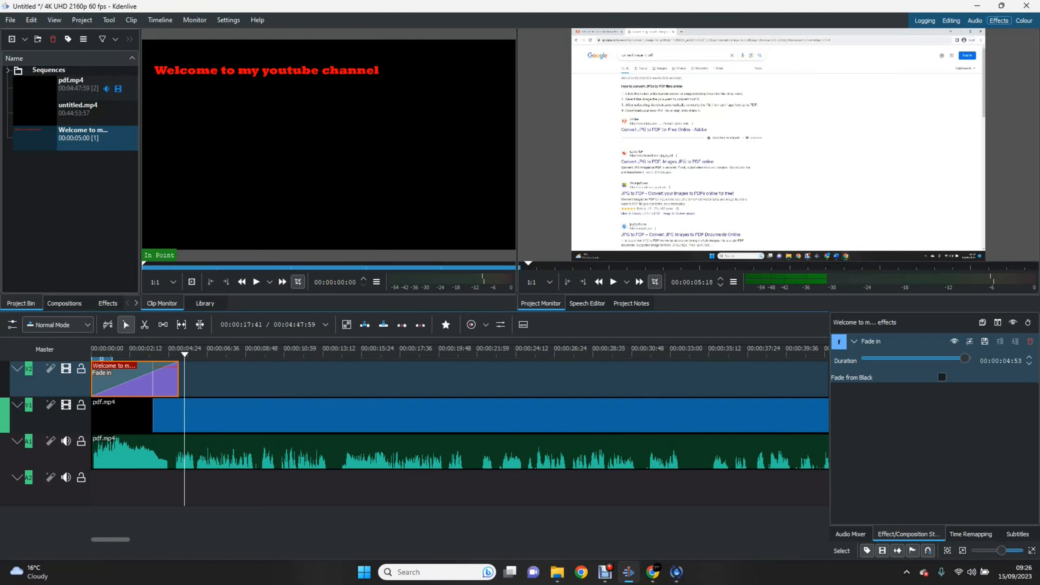
Step: Switch to the Effects workspace and filter the effects library by 'blur'
left_click(999, 20)
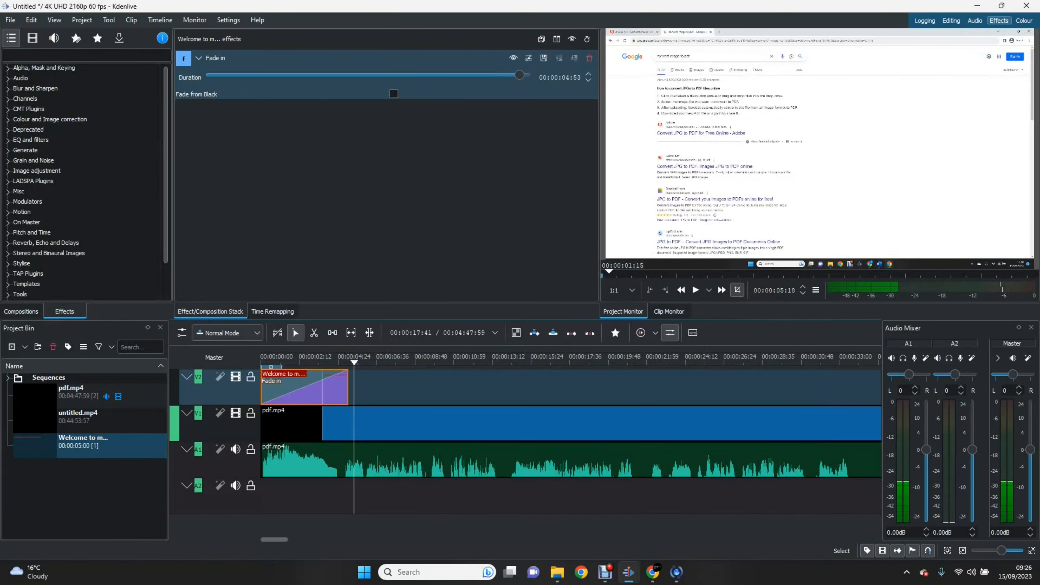
scroll(86, 120, "down", 3)
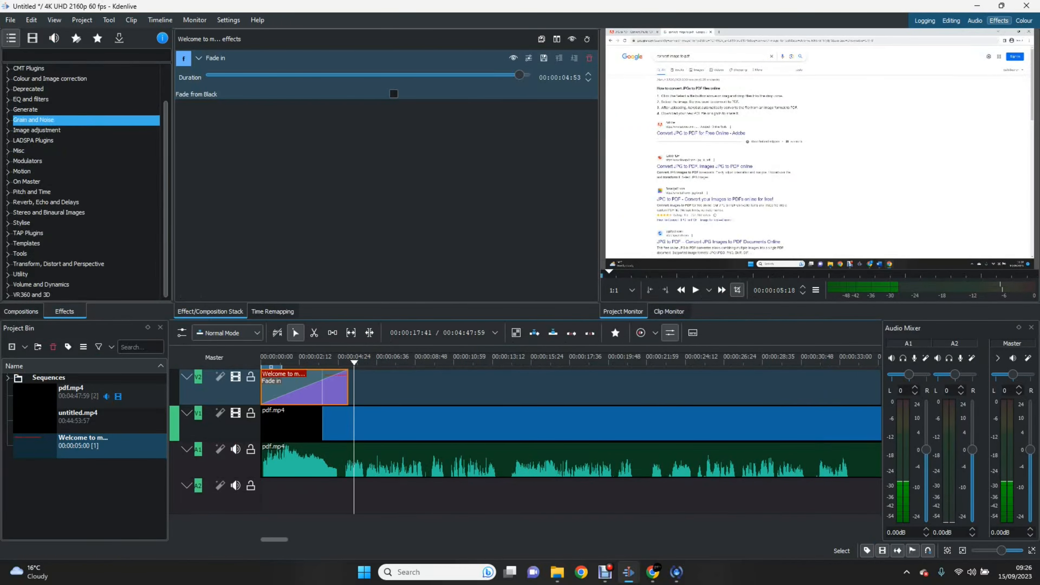
scroll(86, 119, "up", 2)
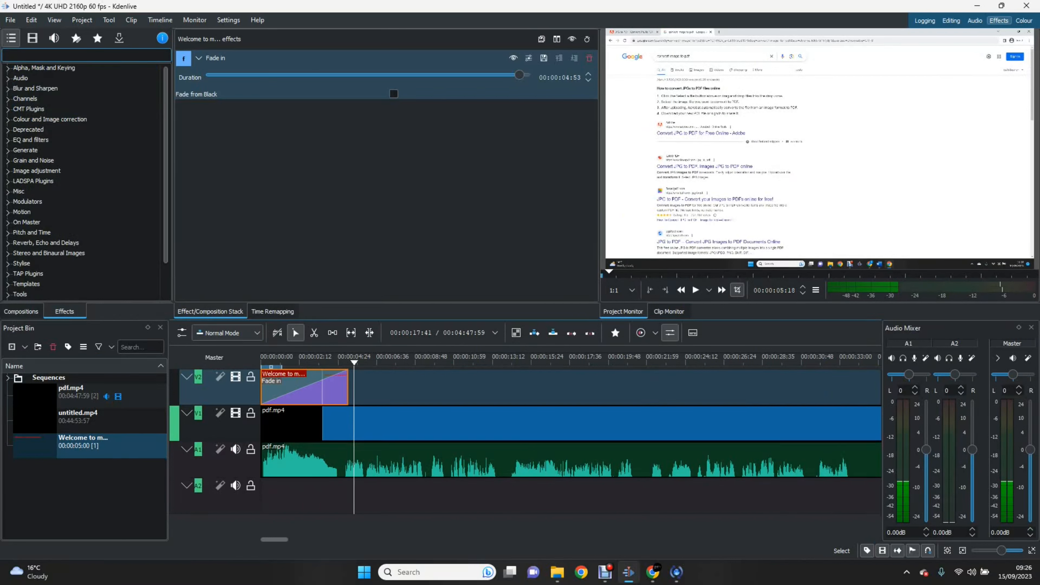
left_click(86, 69)
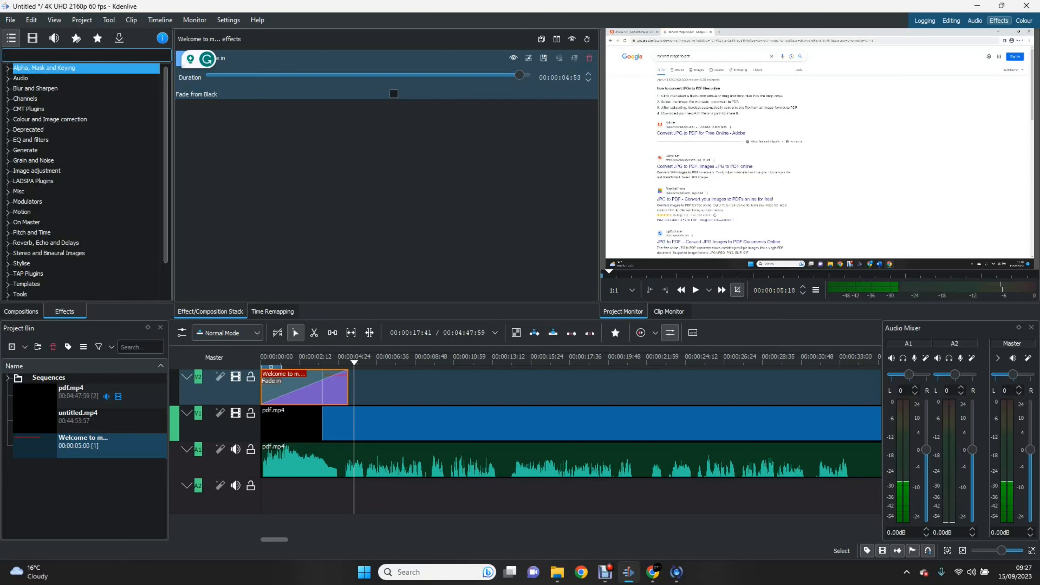
type("blur")
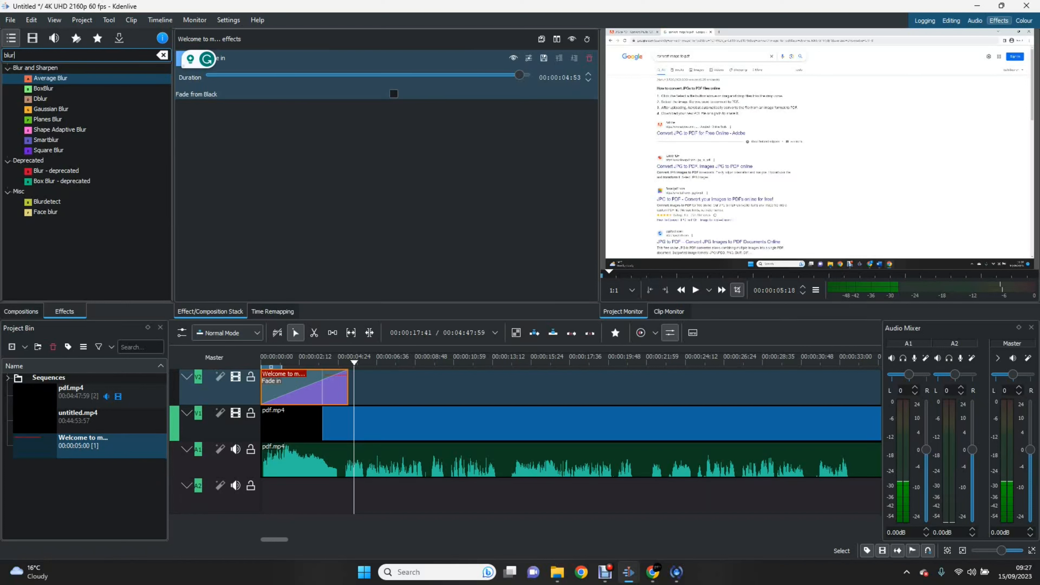
Step: Clear the 'blur' filter so the full list of effect categories shows again
key("ctrl+a")
key("BackSpace")
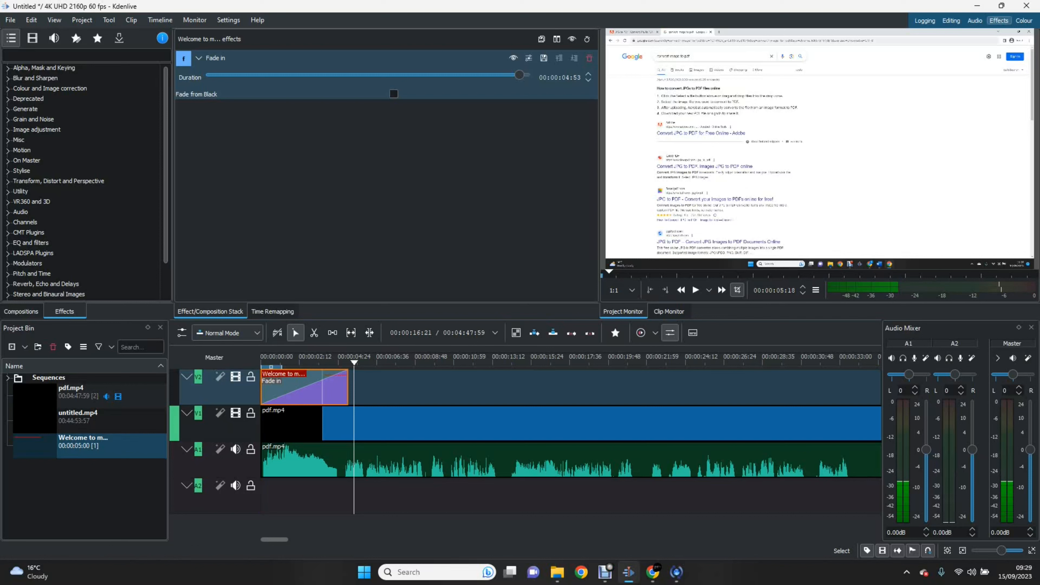
mouse_move(557, 572)
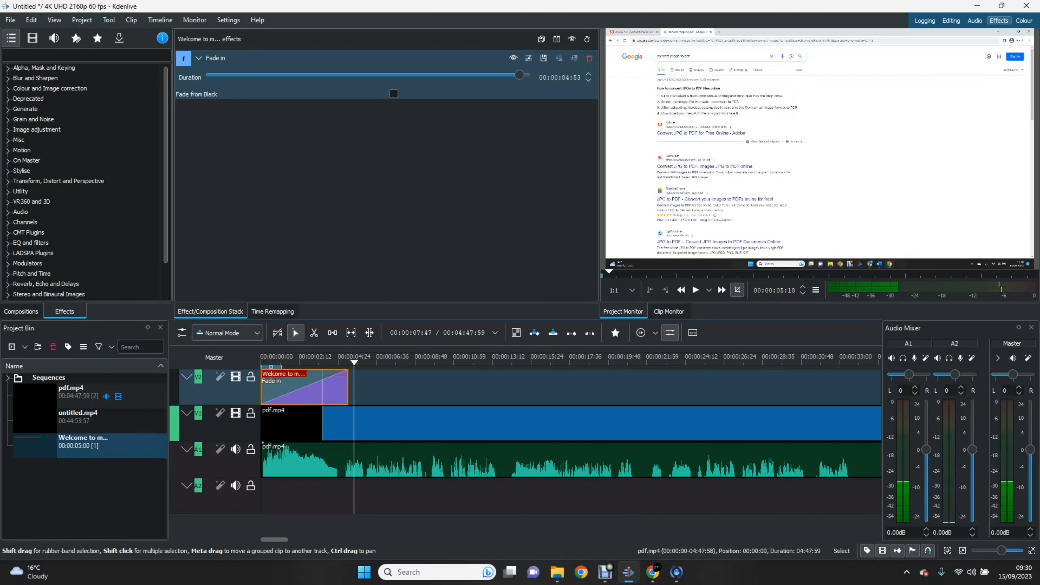
left_click(424, 459)
left_click_drag(424, 459, 390, 496)
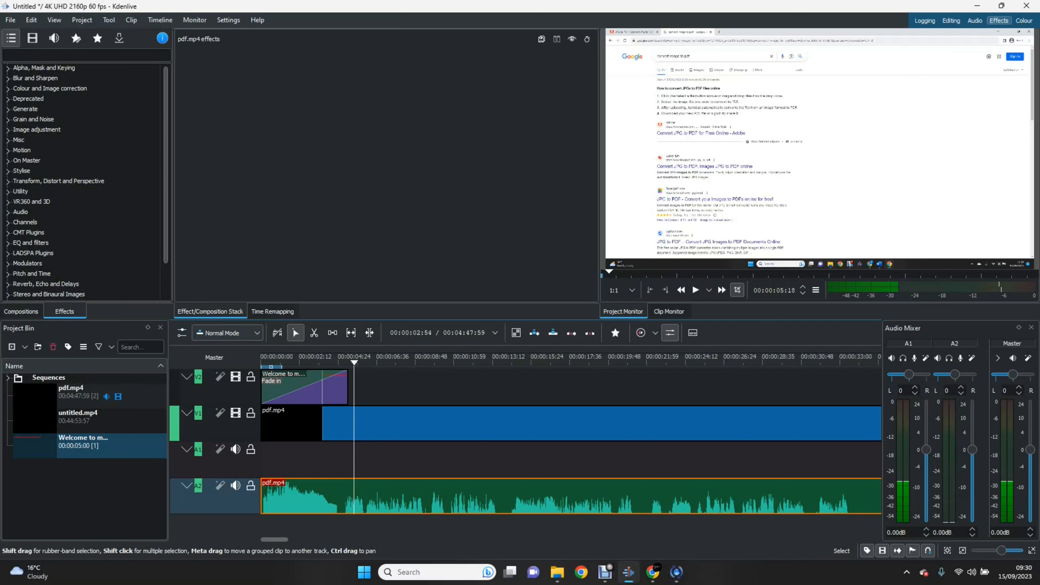
left_click_drag(311, 496, 315, 459)
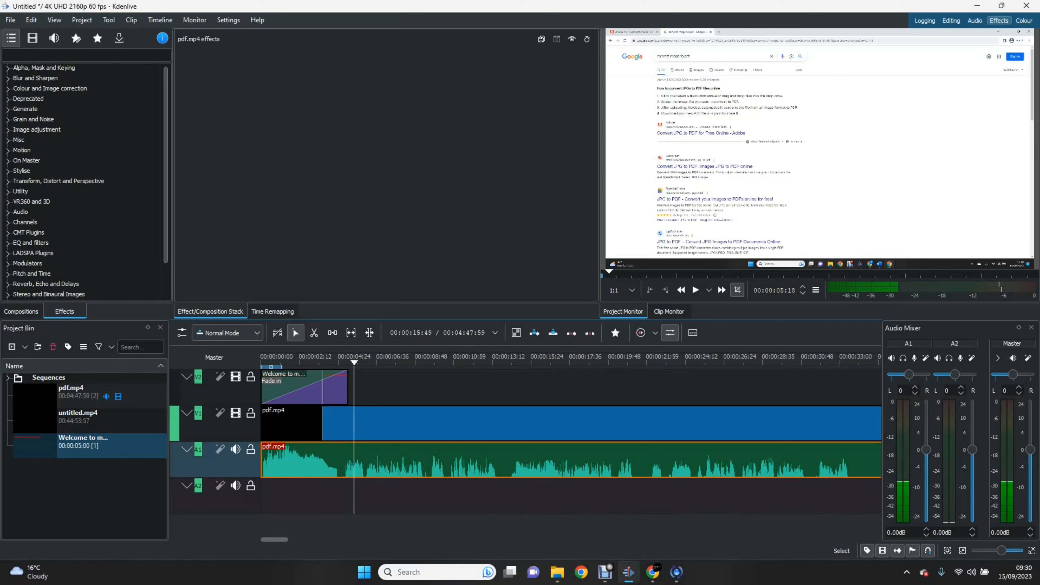
mouse_move(652, 572)
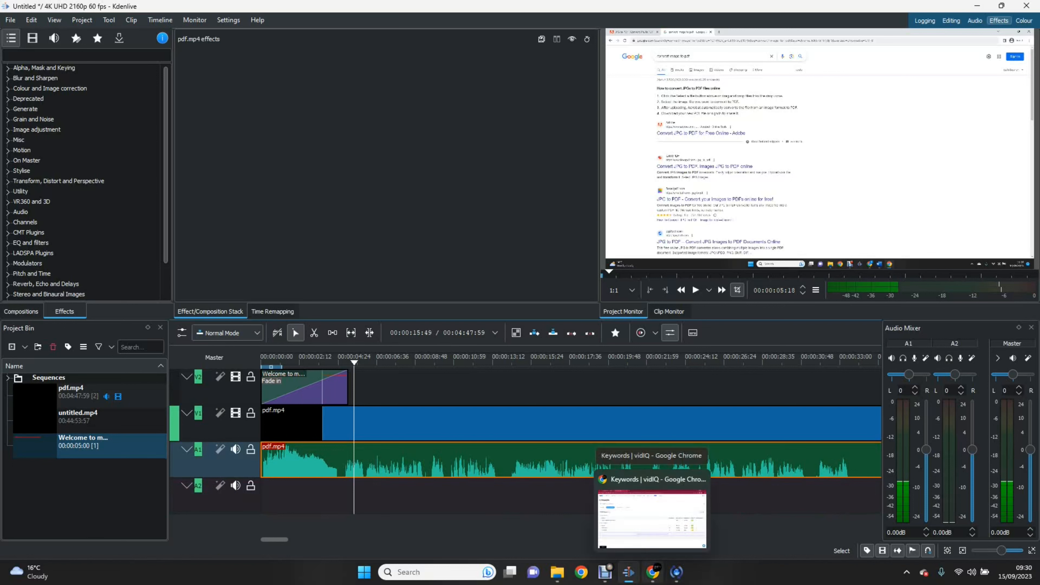
Step: Bring up Chrome with the chosen profile, dismiss the ad privacy notices, and maximize it
left_click(581, 572)
left_click(370, 259)
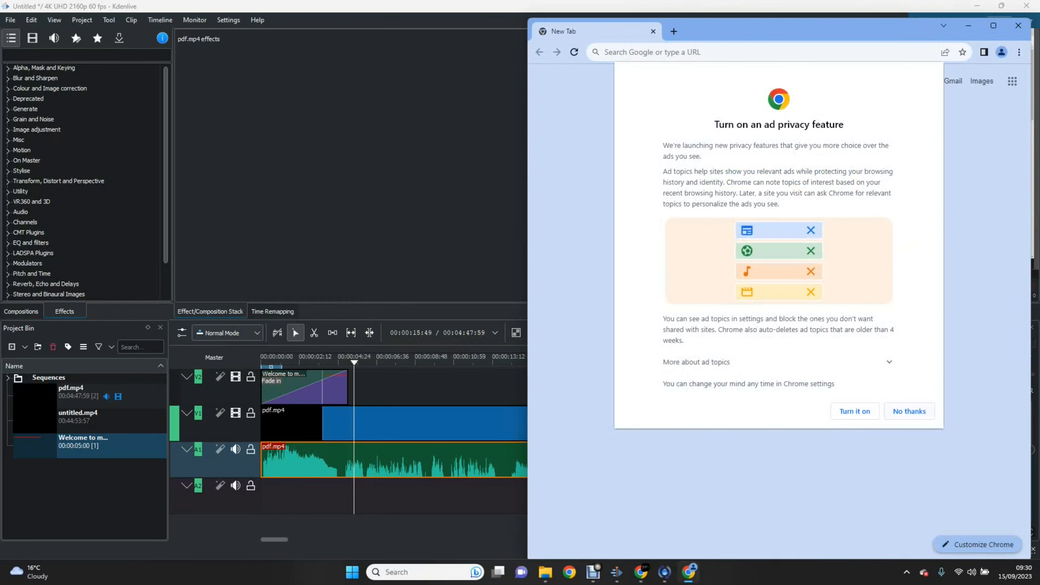
left_click(855, 411)
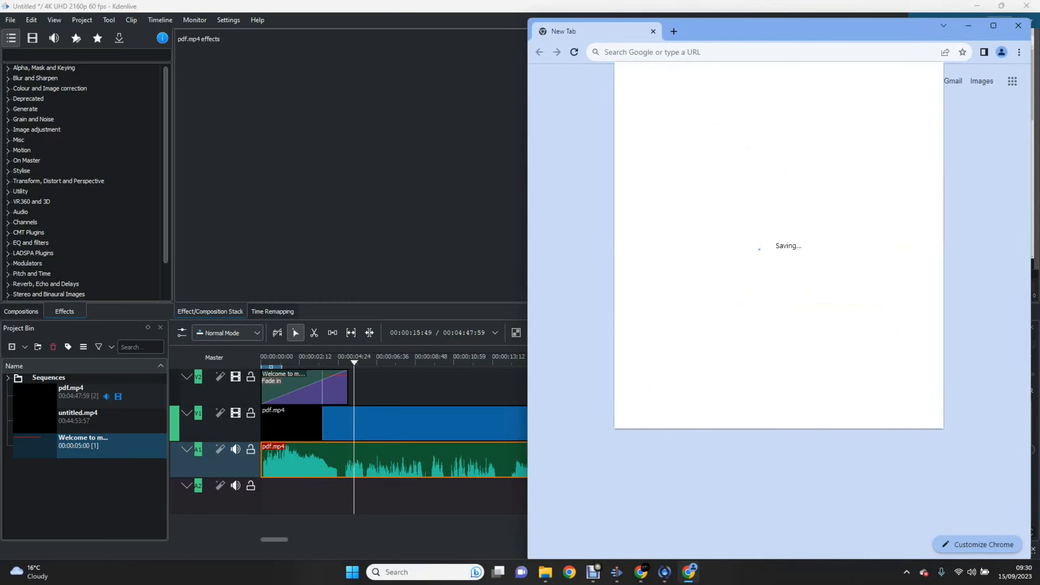
left_click(854, 411)
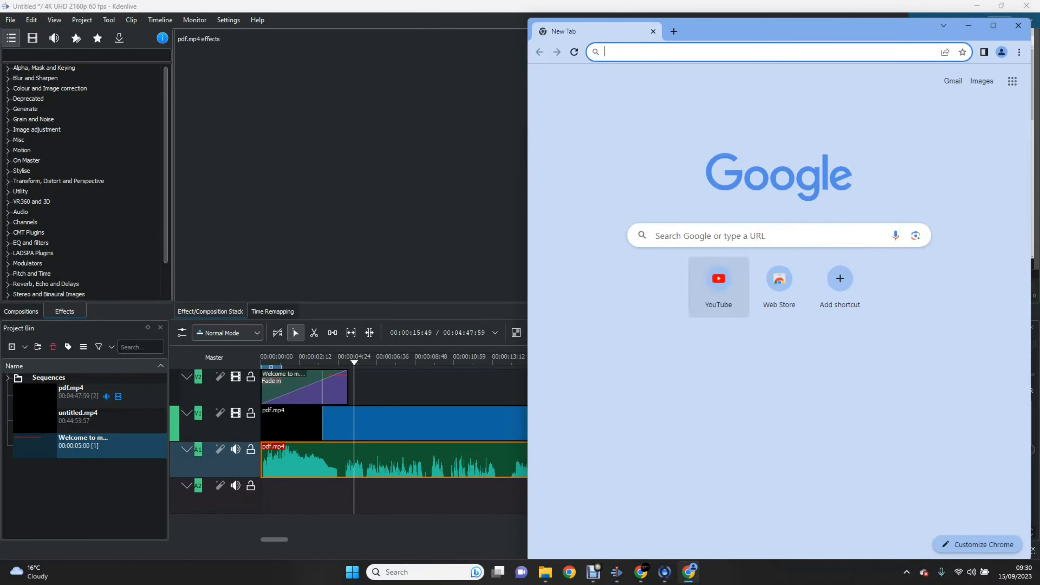
key("super+Up")
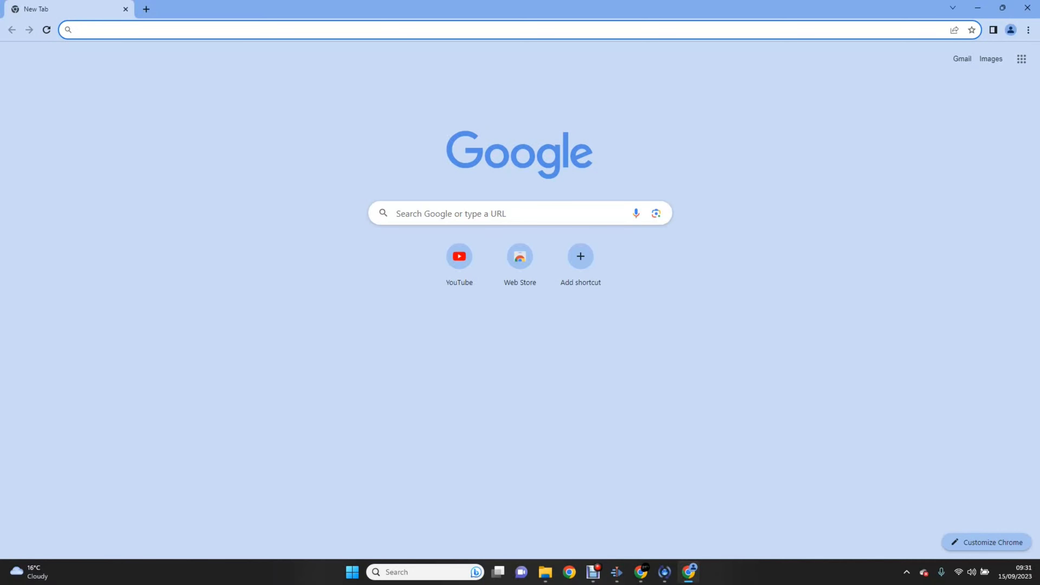
Step: Search Google for 'freesound', accept cookies, and open the Freesound homepage
left_click(262, 30)
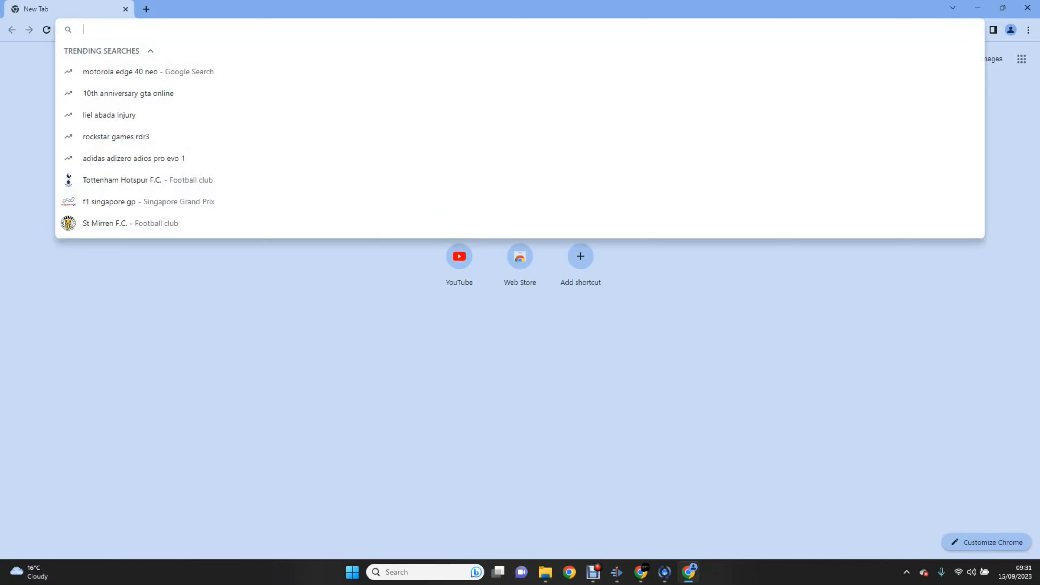
type("freesound")
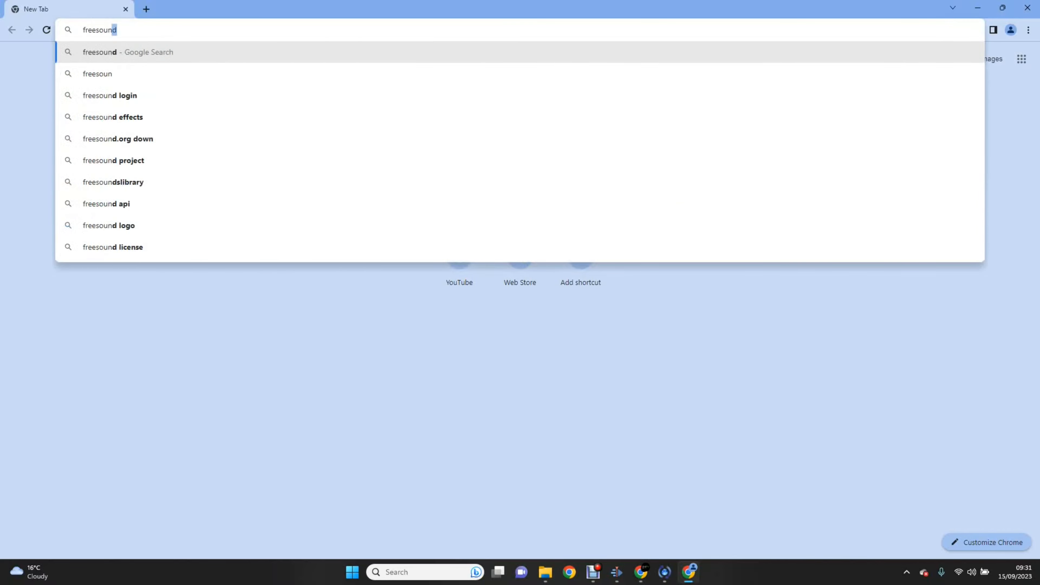
key("Return")
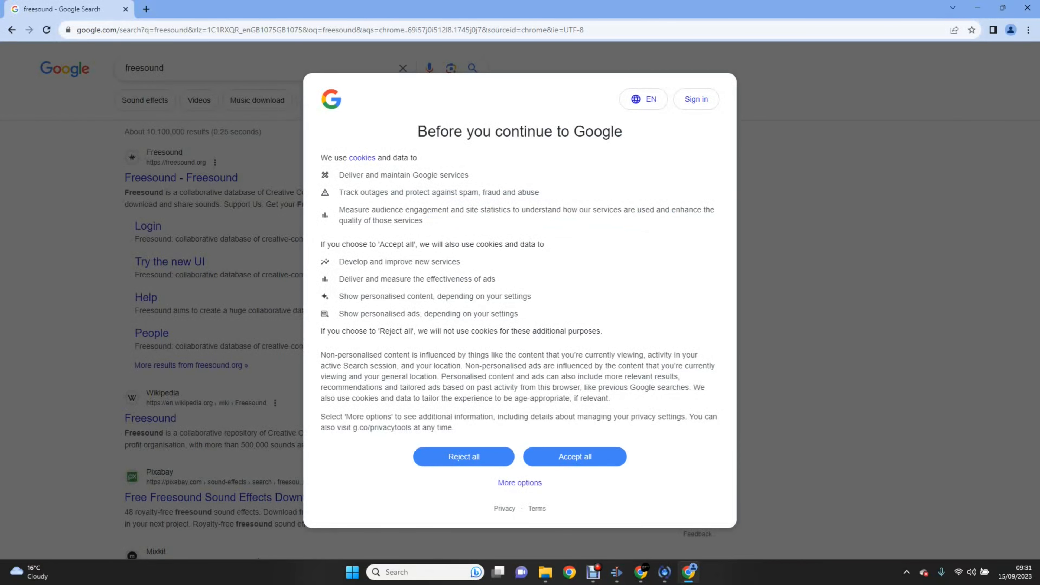
left_click(576, 456)
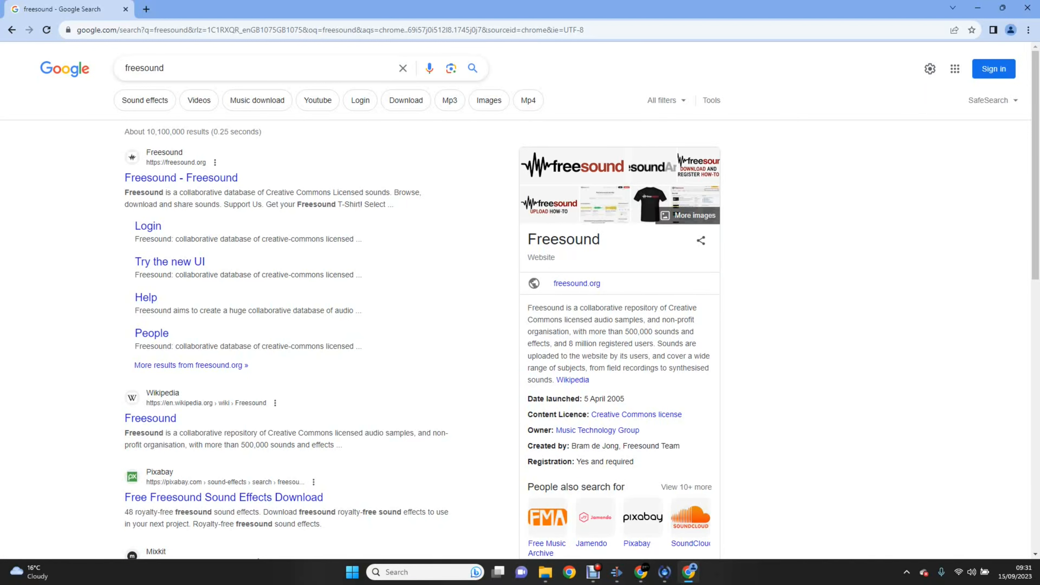
left_click(181, 177)
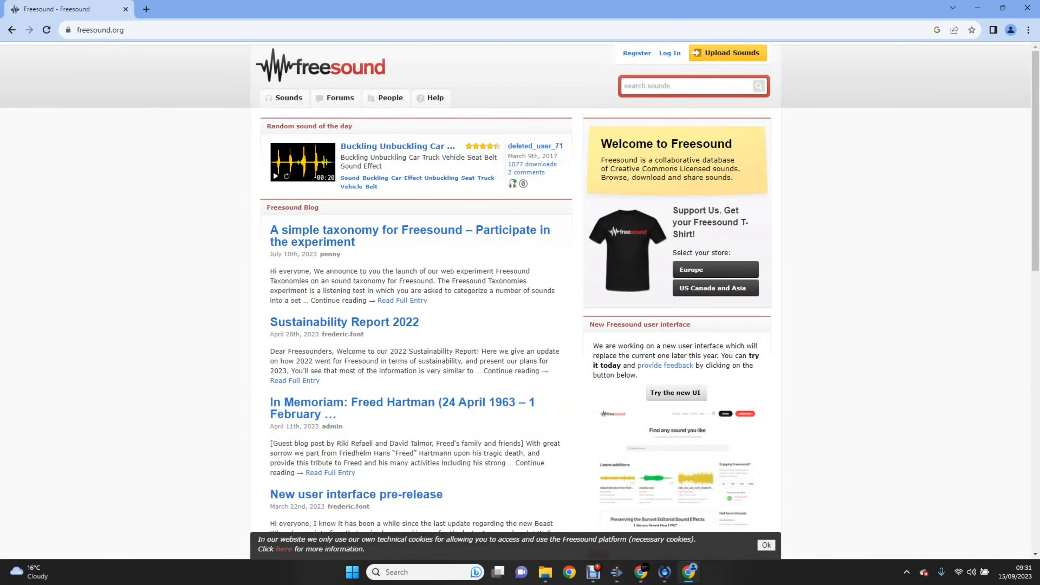
Step: Open the R4_00534_FR_Distant_highway_birds_grasshoppers.wav page and go to login to download it
scroll(520, 286, "down", 8)
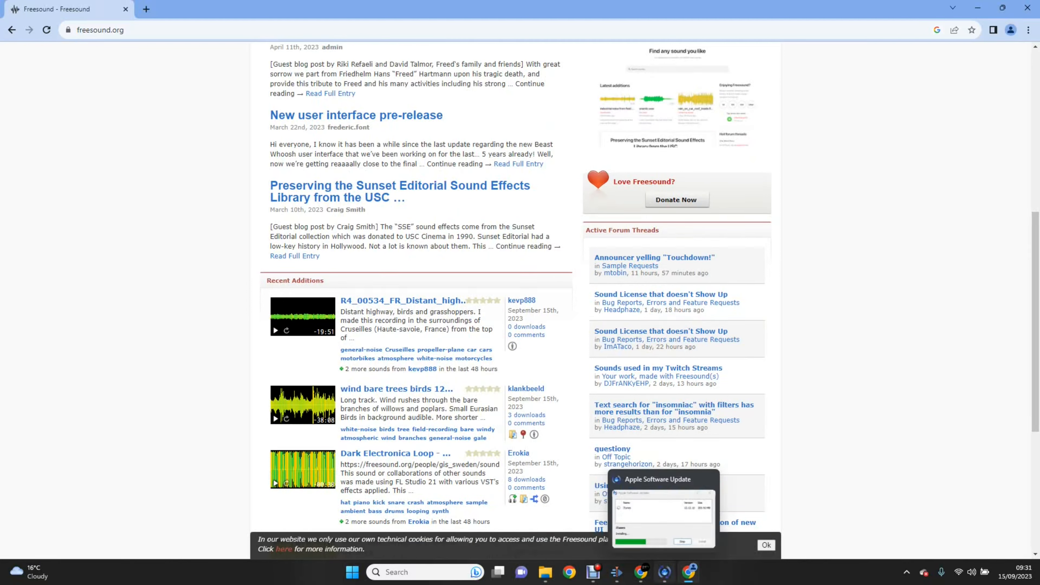
left_click(616, 573)
left_click(689, 572)
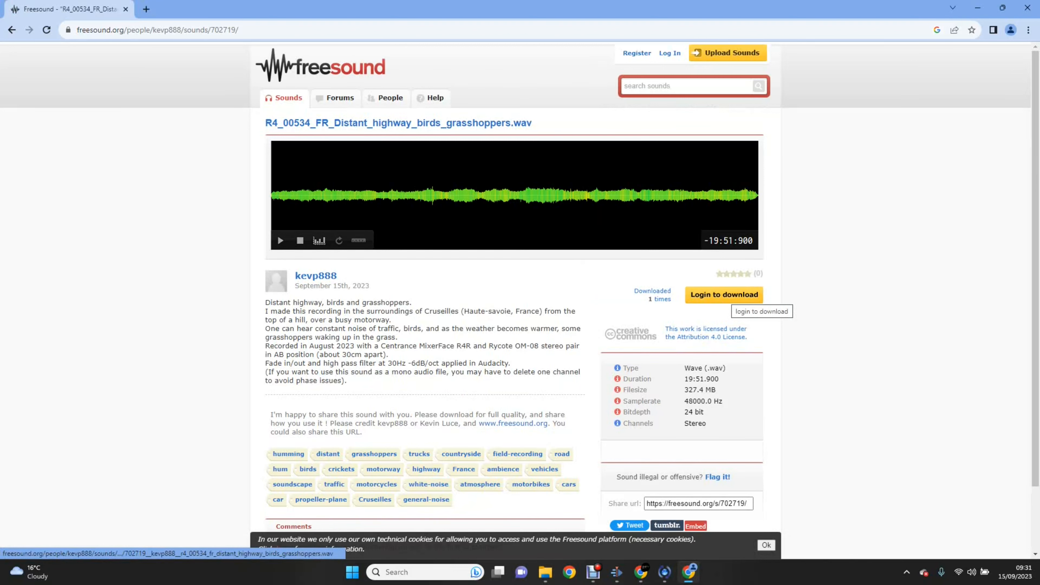
left_click(729, 296)
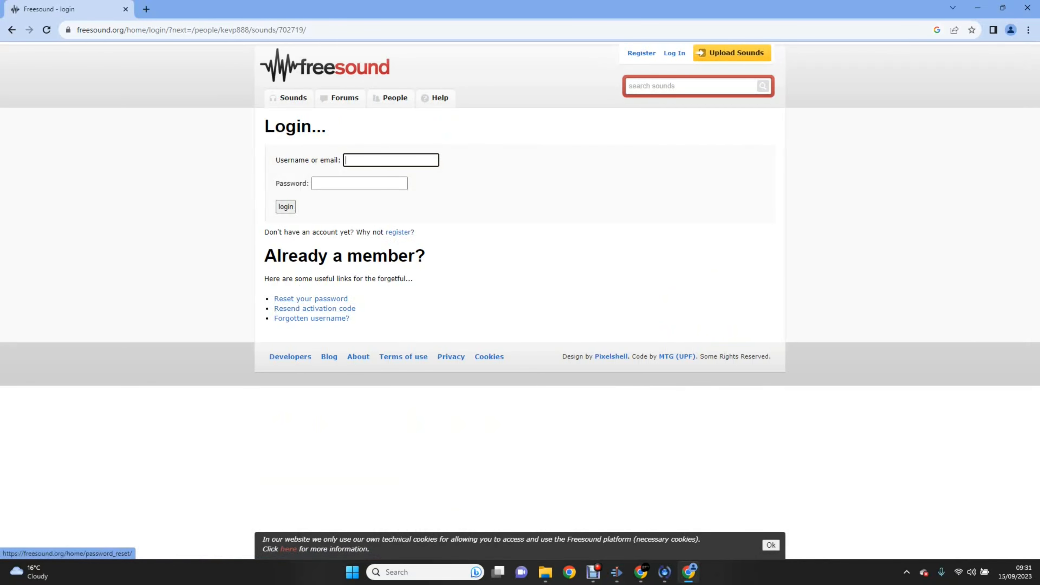
Step: Sign in to Freesound with the saved credentials, confirming with the Windows Hello PIN
left_click(397, 232)
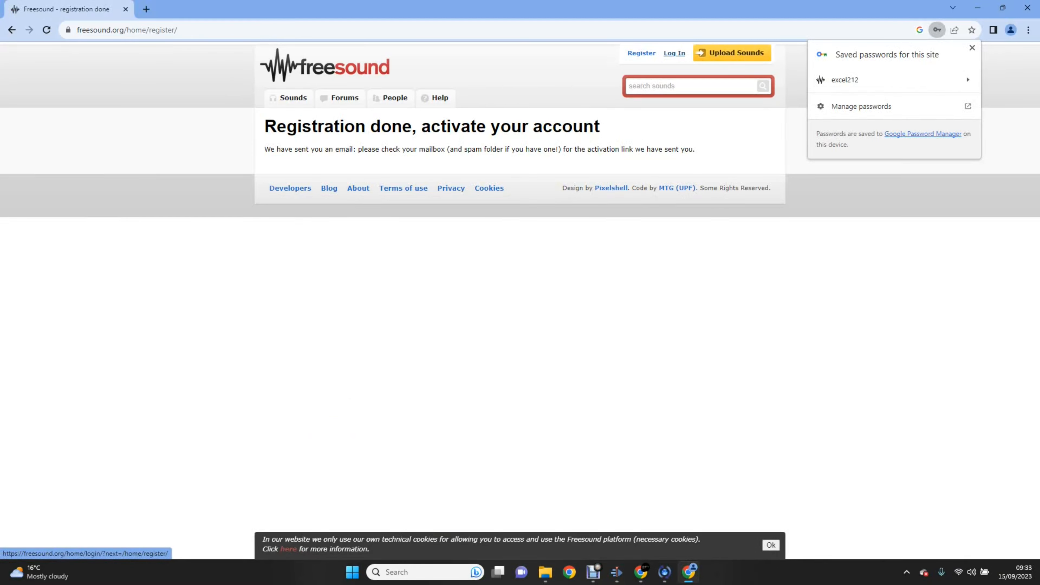
left_click(674, 52)
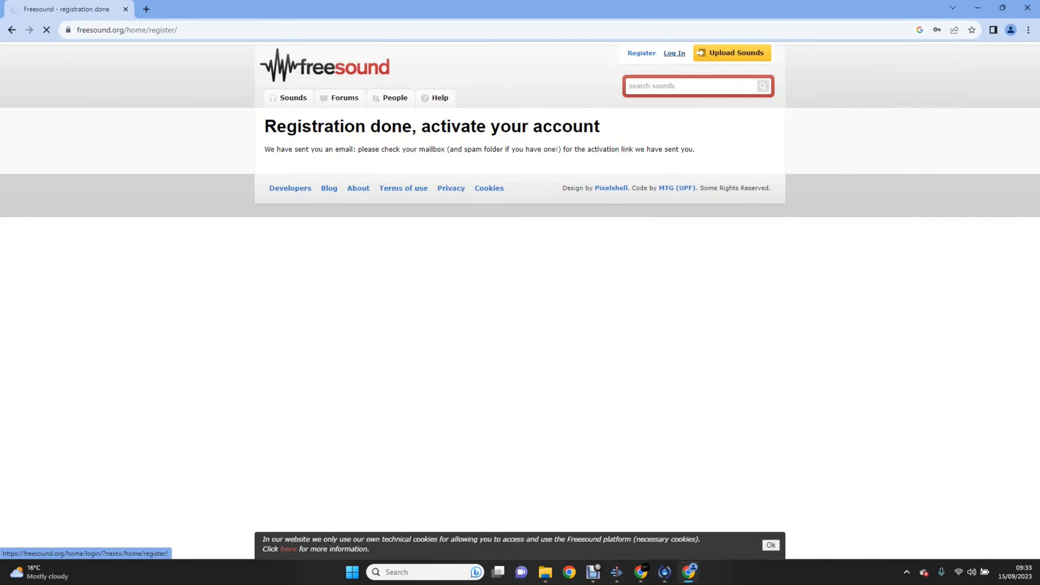
left_click(285, 206)
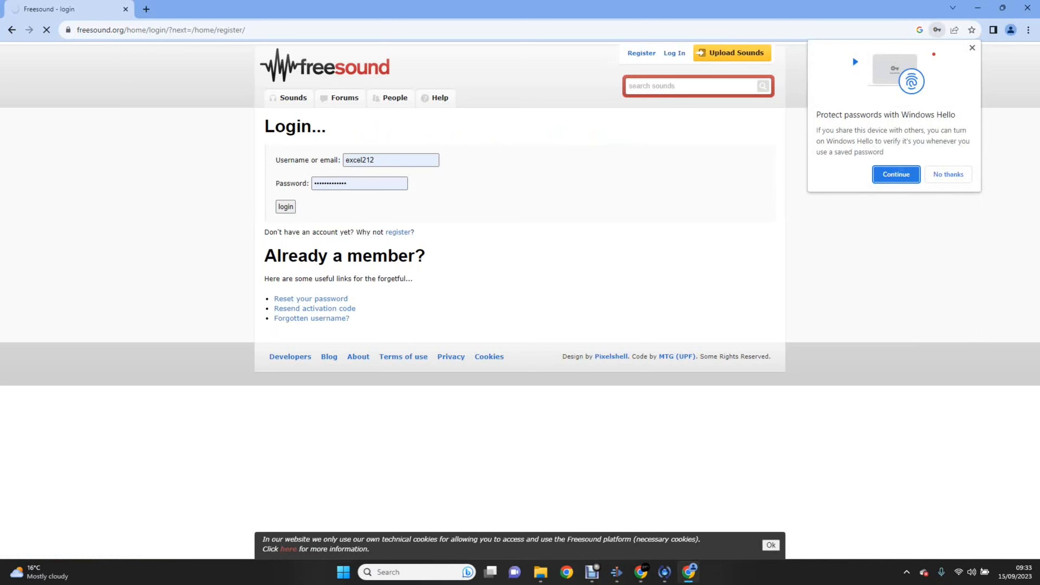
key("Return")
type("1234")
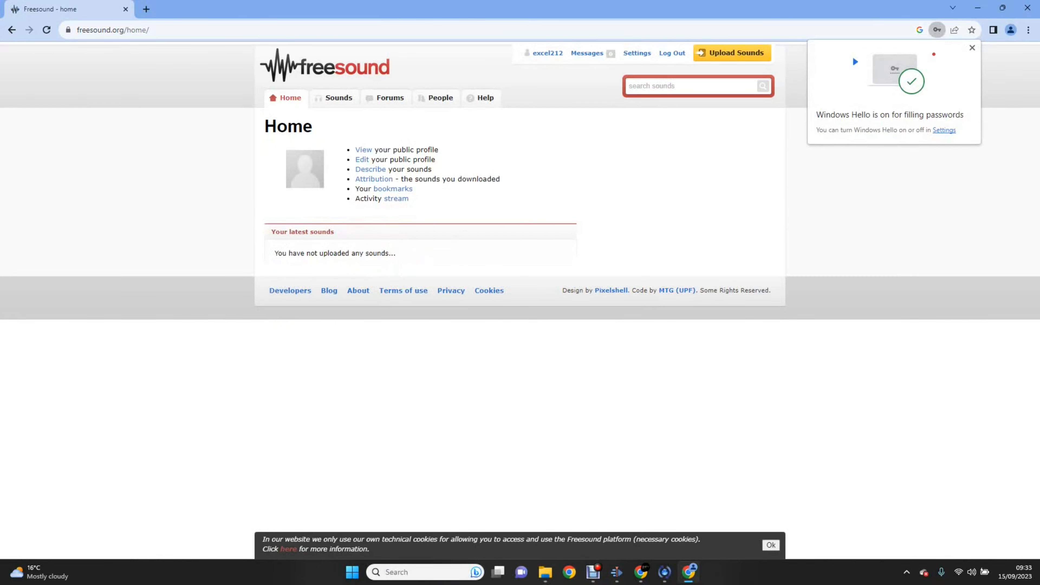
Step: Download the distant highway birds grasshoppers recording from the Sounds listing
left_click(339, 98)
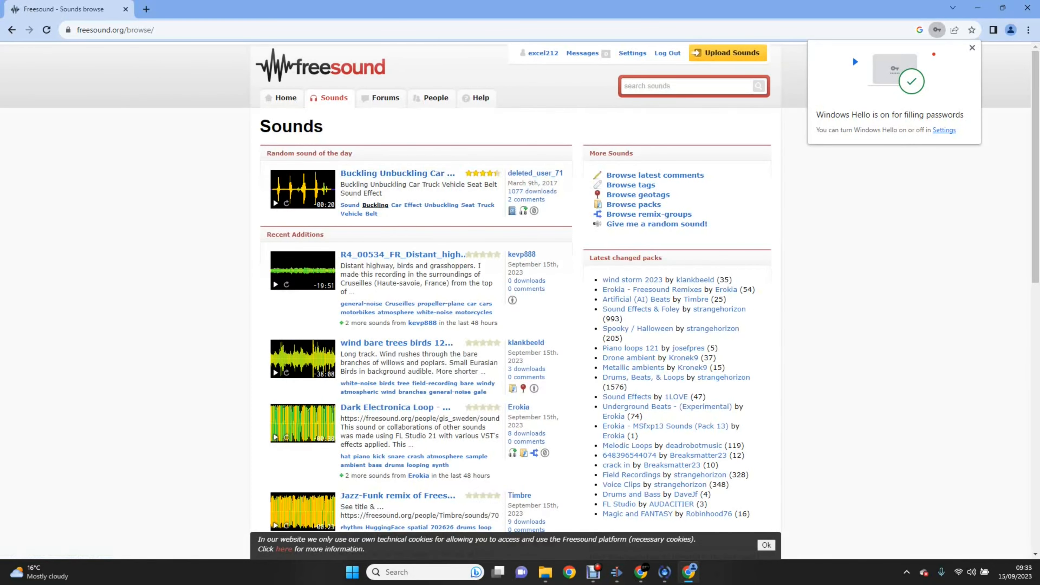
left_click(403, 254)
left_click(724, 294)
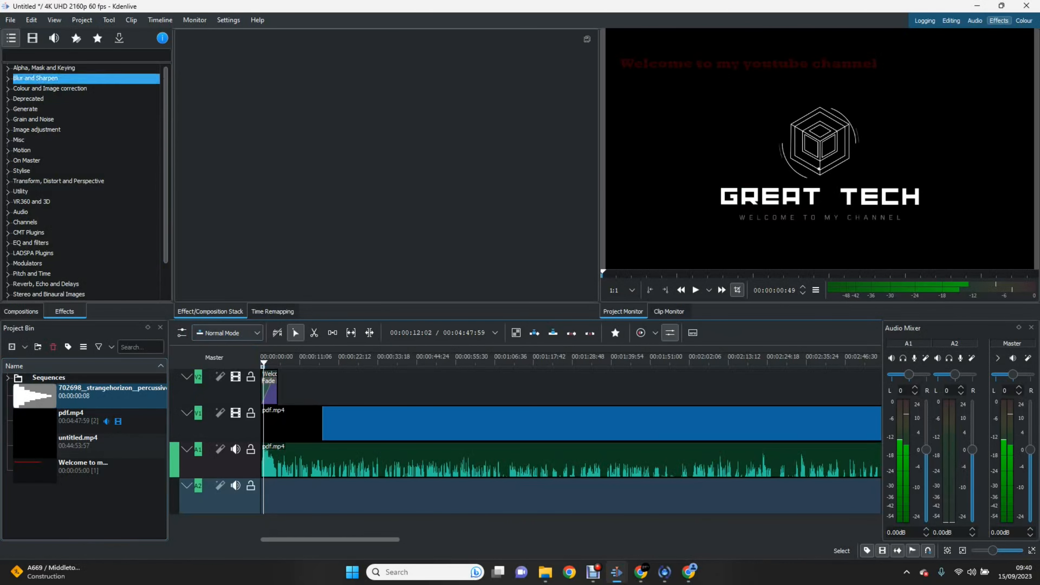
Step: Import the grasshoppers WAV from Downloads into the project bin via Add Clip or Folder
left_click(82, 20)
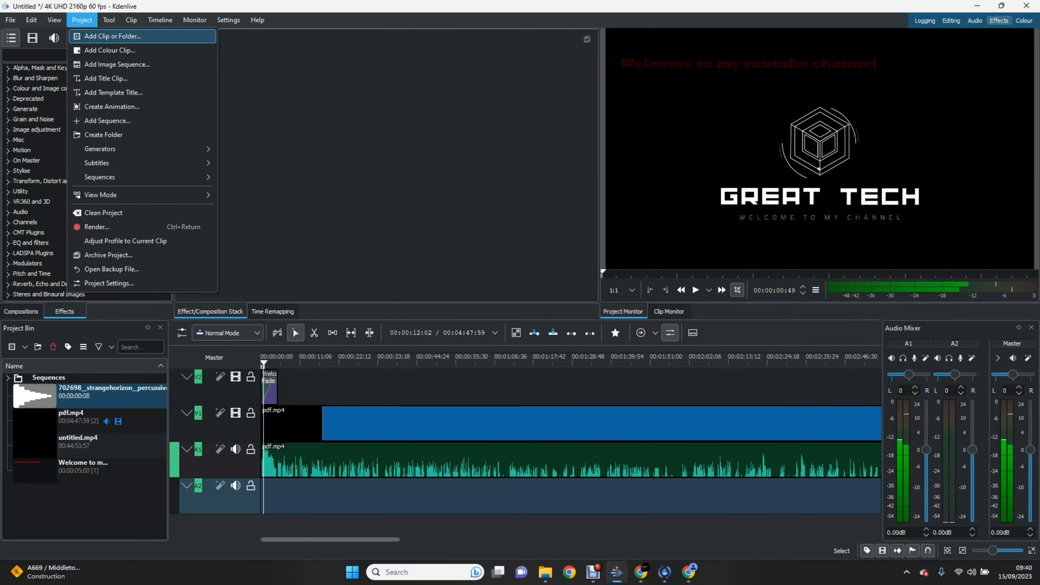
left_click(118, 37)
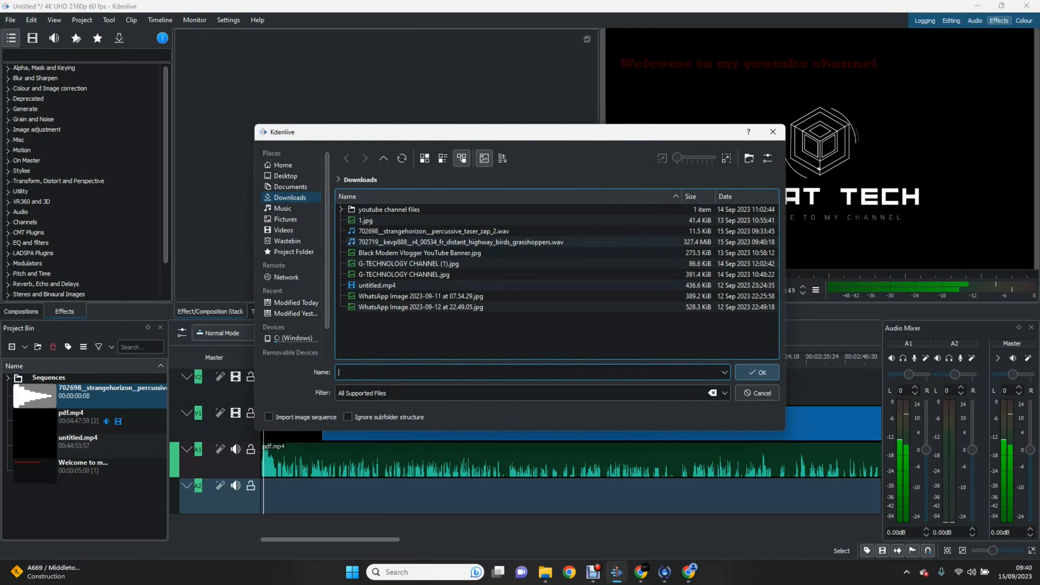
left_click(458, 242)
left_click_drag(451, 242, 422, 265)
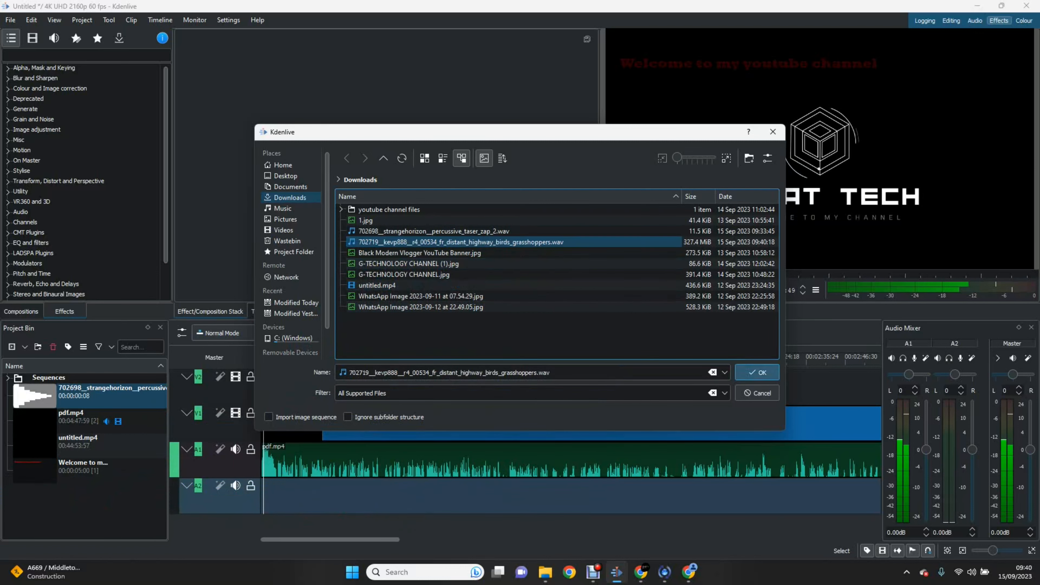
left_click(757, 372)
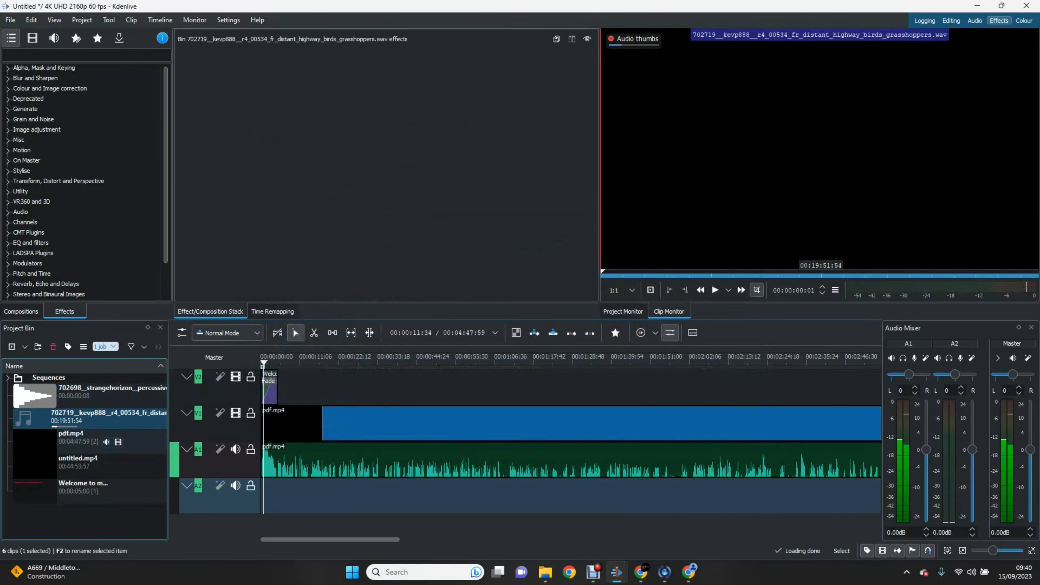
Step: Place the grasshoppers WAV on track A2 at 00:00 and switch to the Audio workspace
left_click_drag(106, 415, 271, 495)
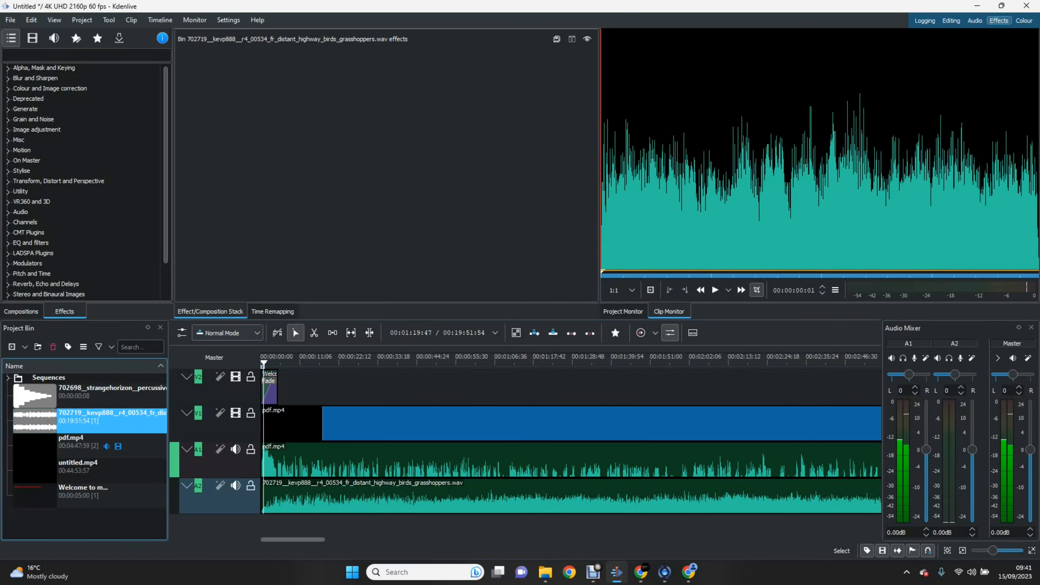
left_click(974, 20)
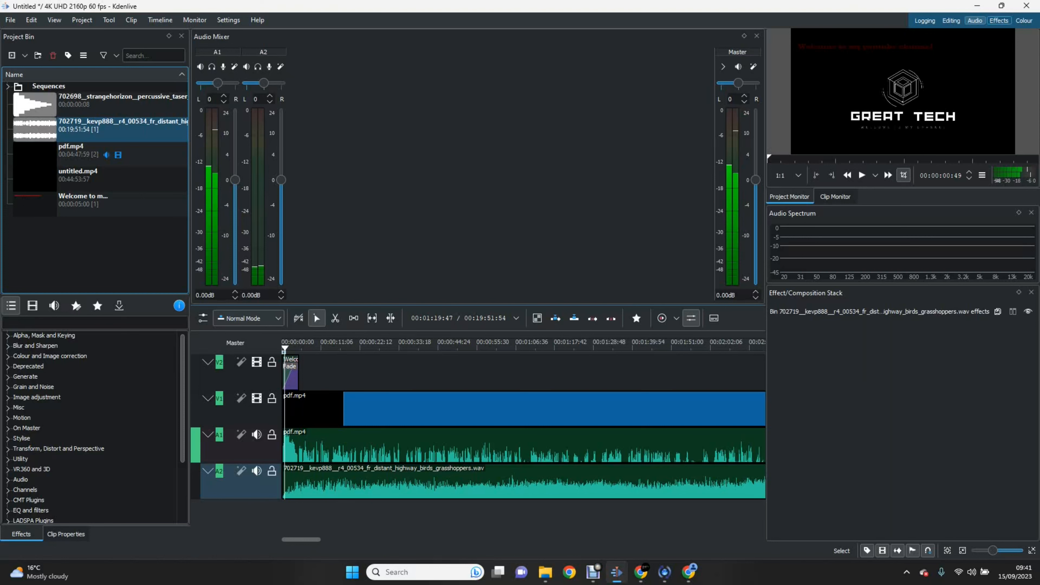
left_click(998, 20)
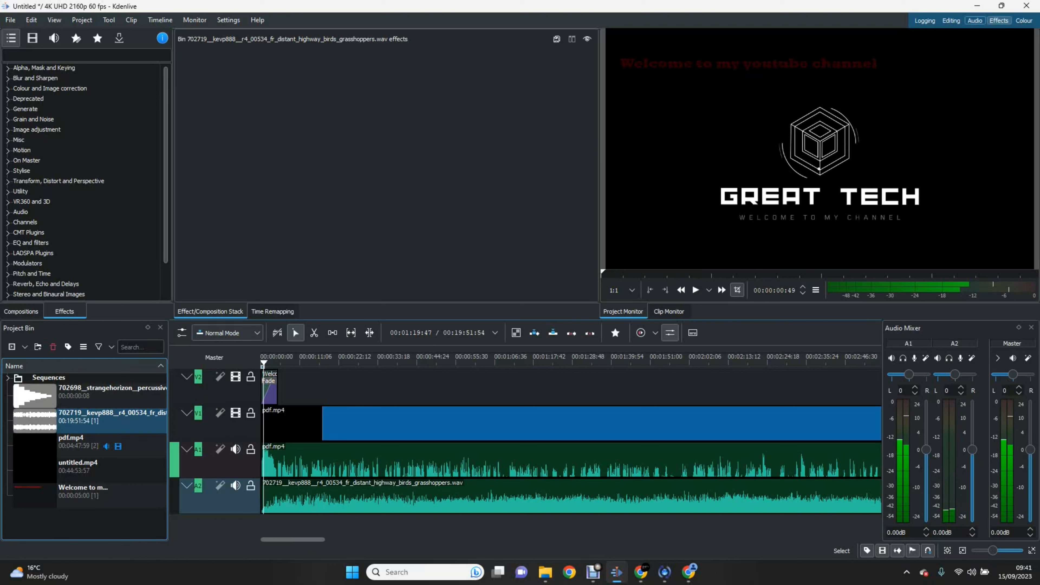
left_click(974, 20)
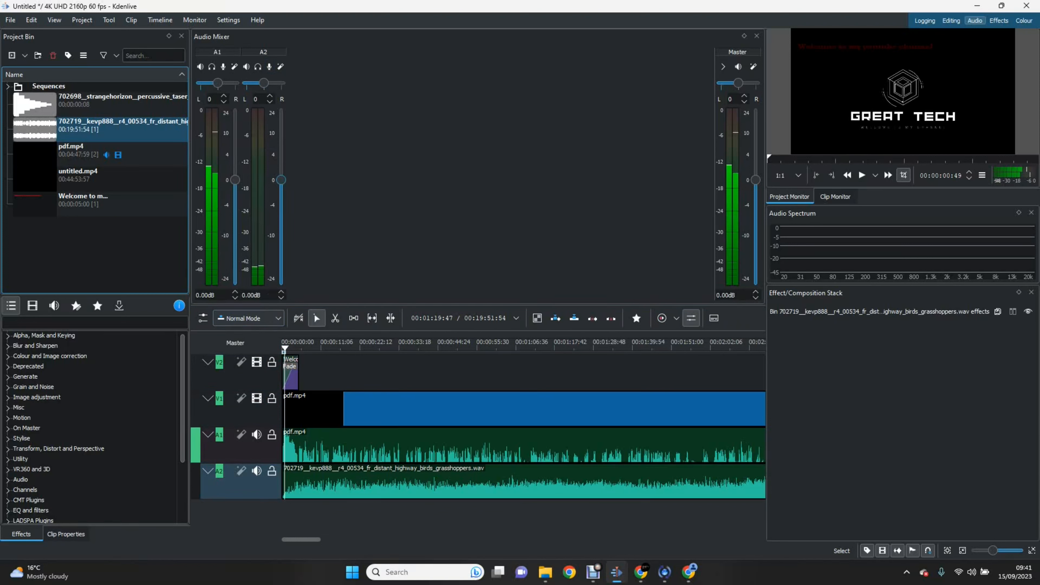
Step: Set mixer levels A2 to -17.19 dB and A1 to 12.46 dB, then play the mix from the start
left_click_drag(281, 180, 281, 262)
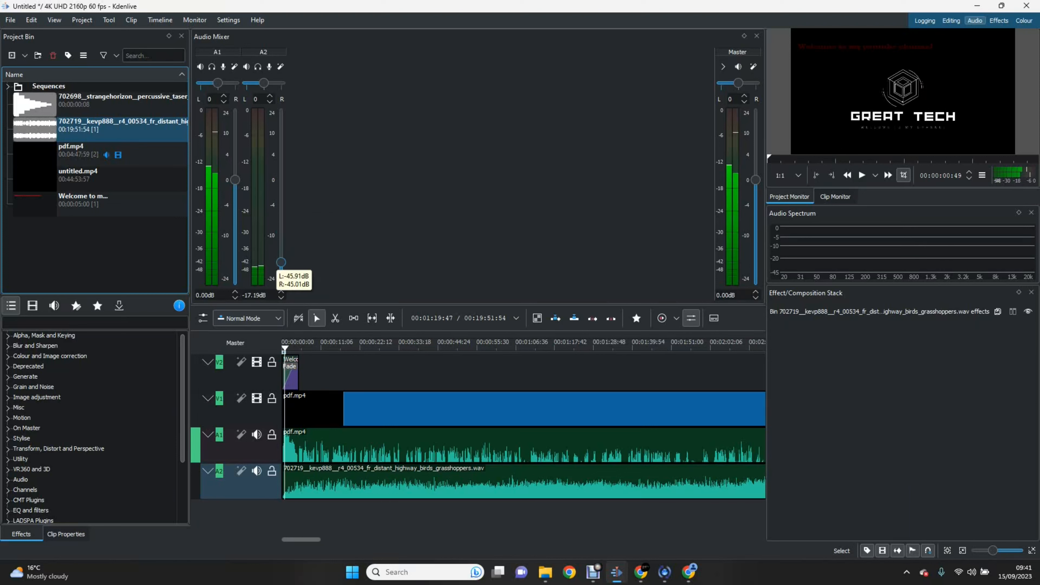
left_click_drag(235, 179, 235, 127)
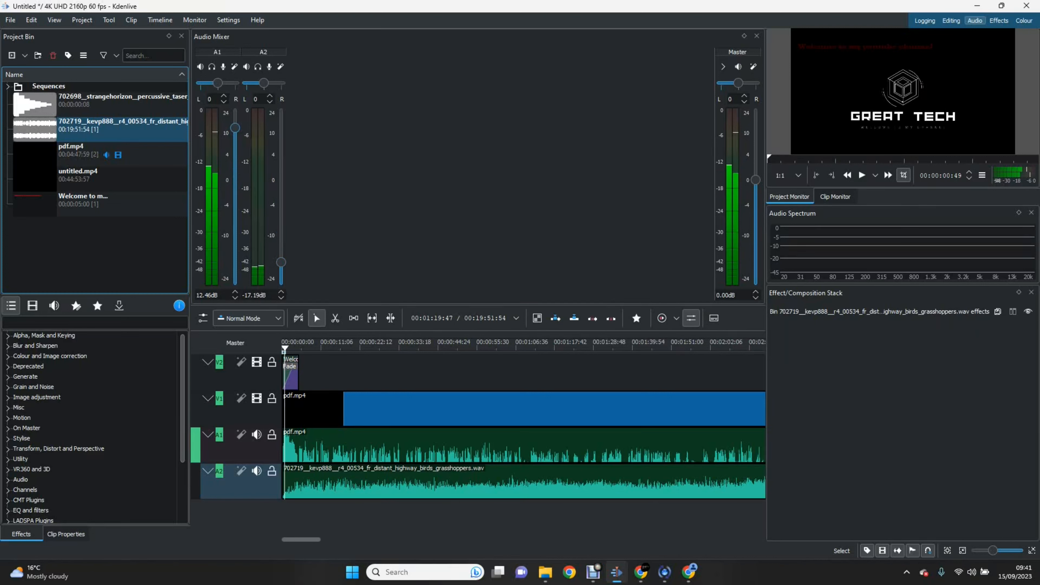
key("space")
left_click_drag(328, 348, 323, 348)
key("Home")
key("space")
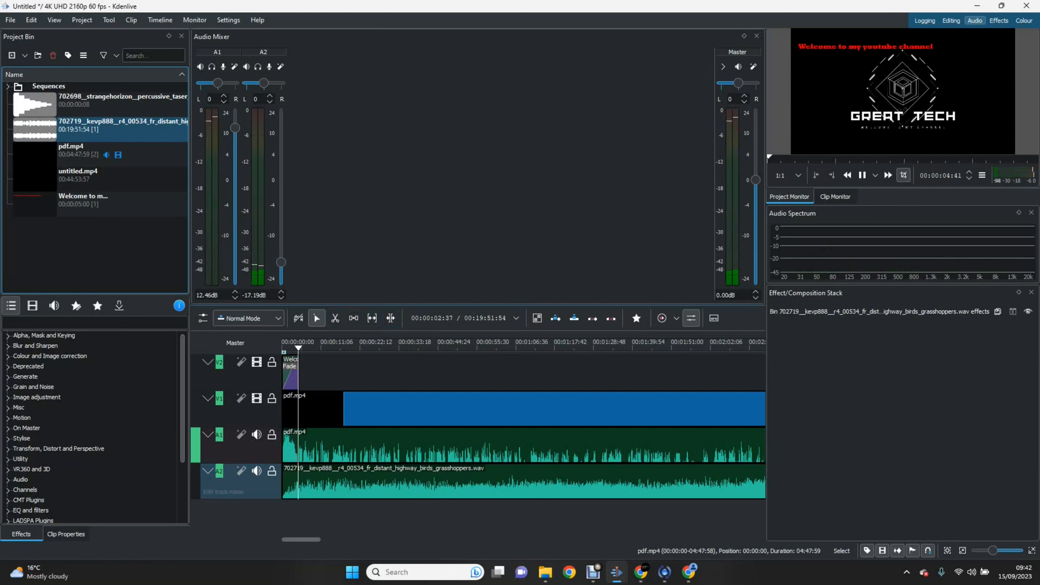
key("space")
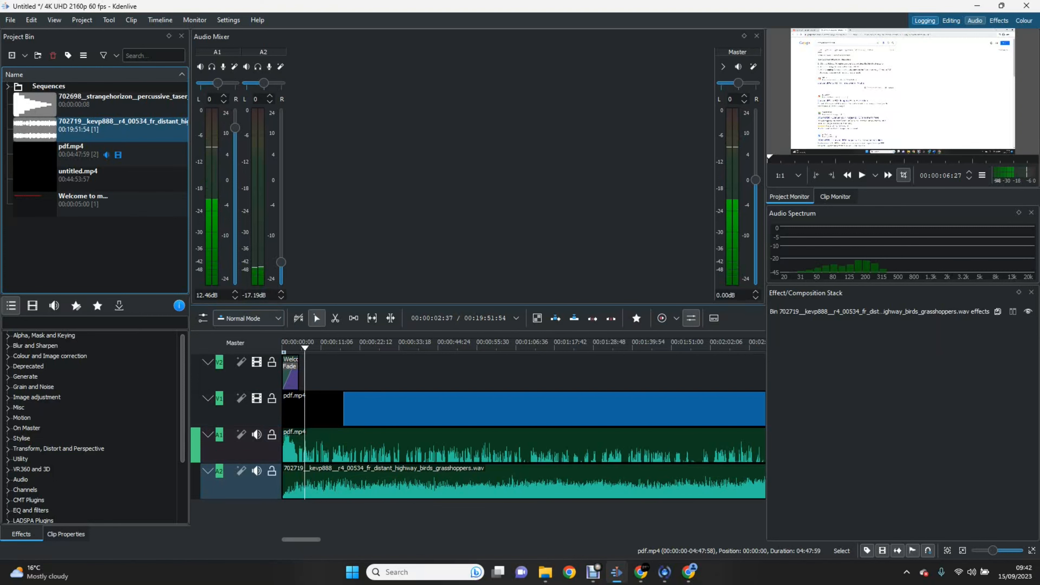
Step: Return to the Editing workspace and zoom the timeline to fit pdf.mp4 and the ambience track
left_click(925, 21)
left_click(950, 21)
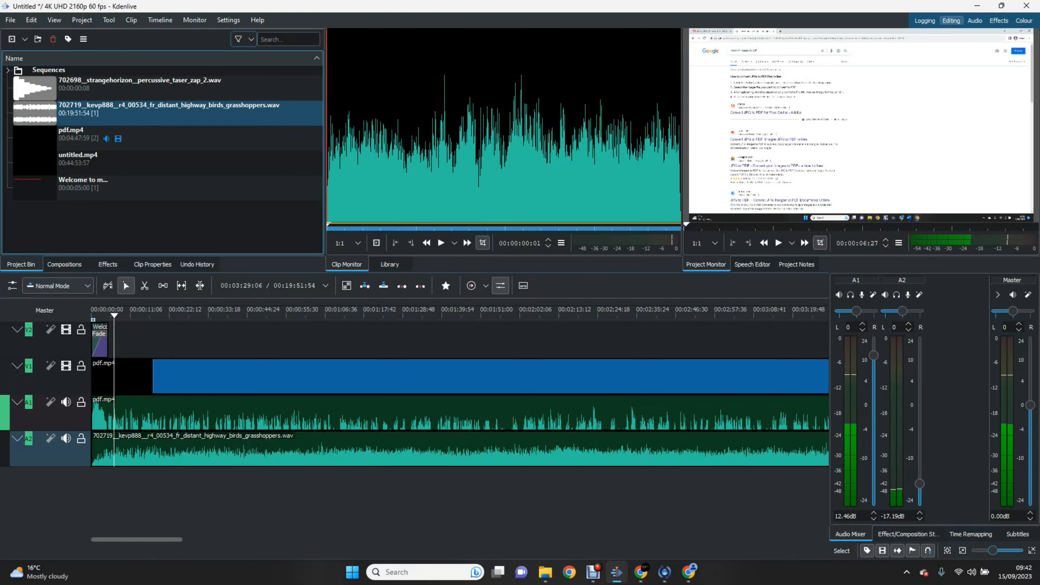
mouse_move(993, 550)
left_mouse_down()
mouse_move(1006, 550)
mouse_move(978, 550)
left_mouse_up()
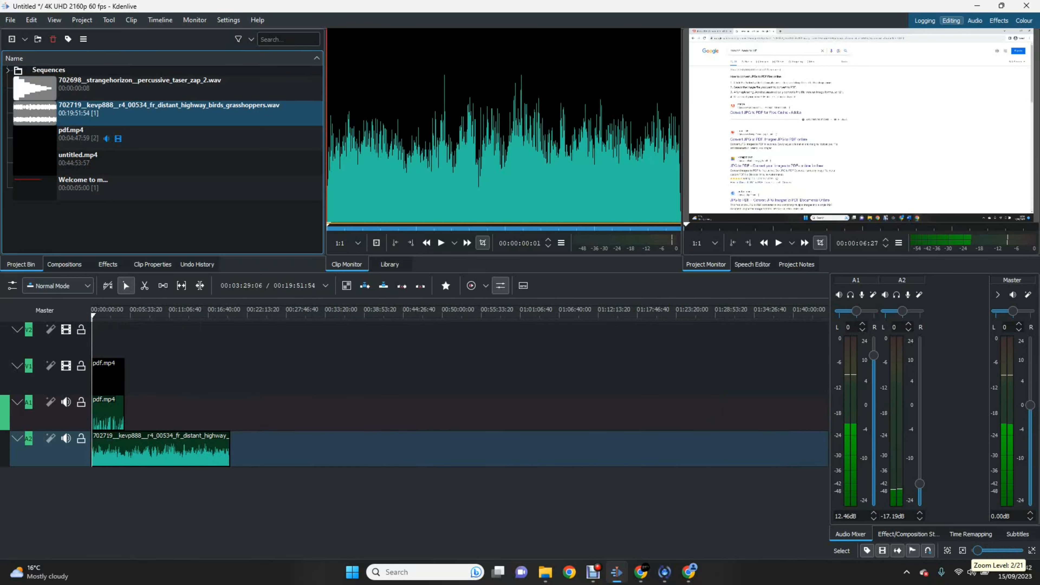
mouse_move(977, 551)
left_mouse_down()
mouse_move(987, 550)
mouse_move(976, 550)
left_mouse_up()
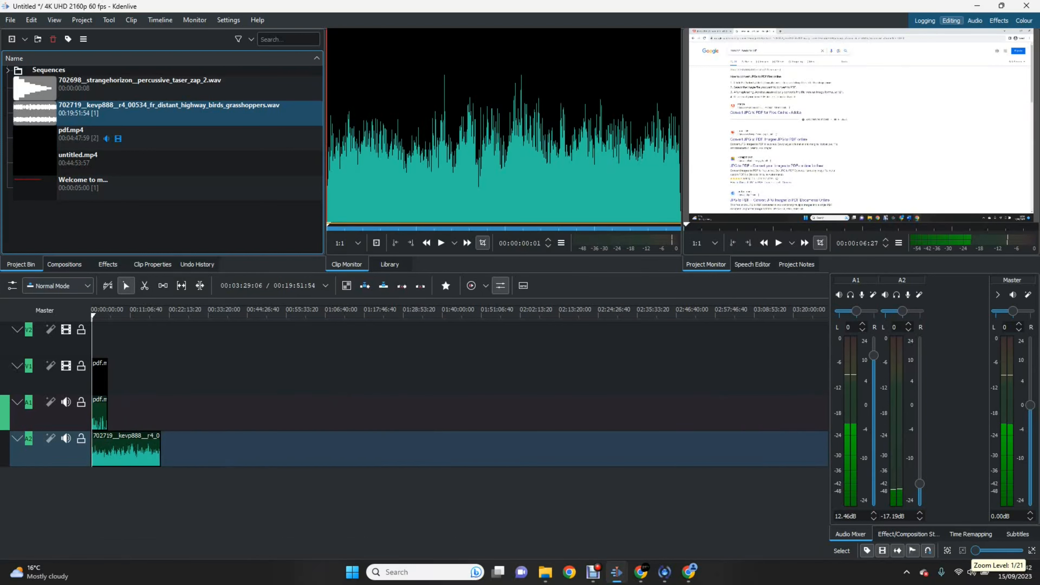
scroll(978, 550, "up", 1)
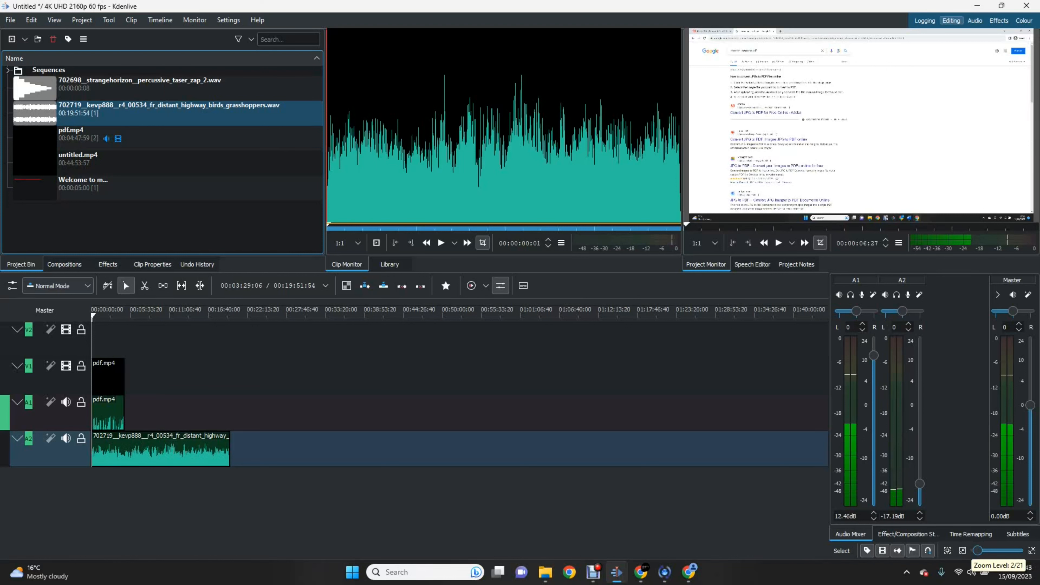
scroll(979, 551, "up", 19)
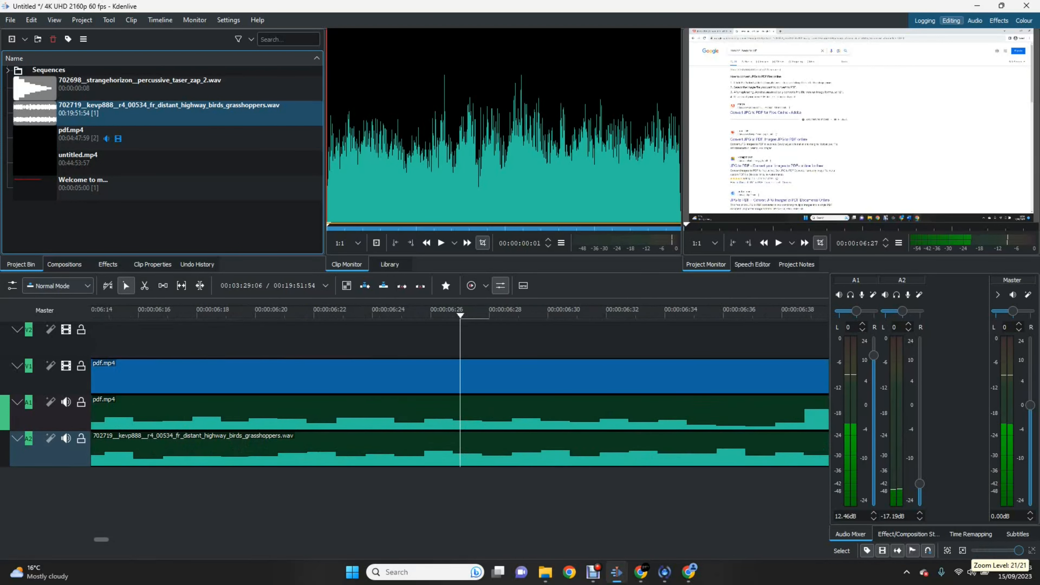
scroll(979, 550, "down", 13)
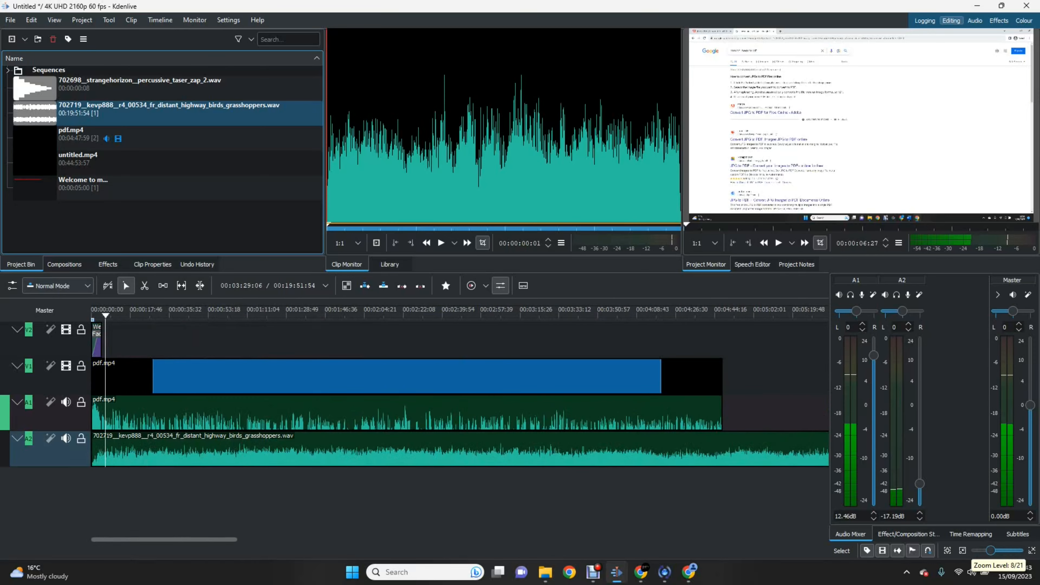
scroll(979, 550, "down", 3)
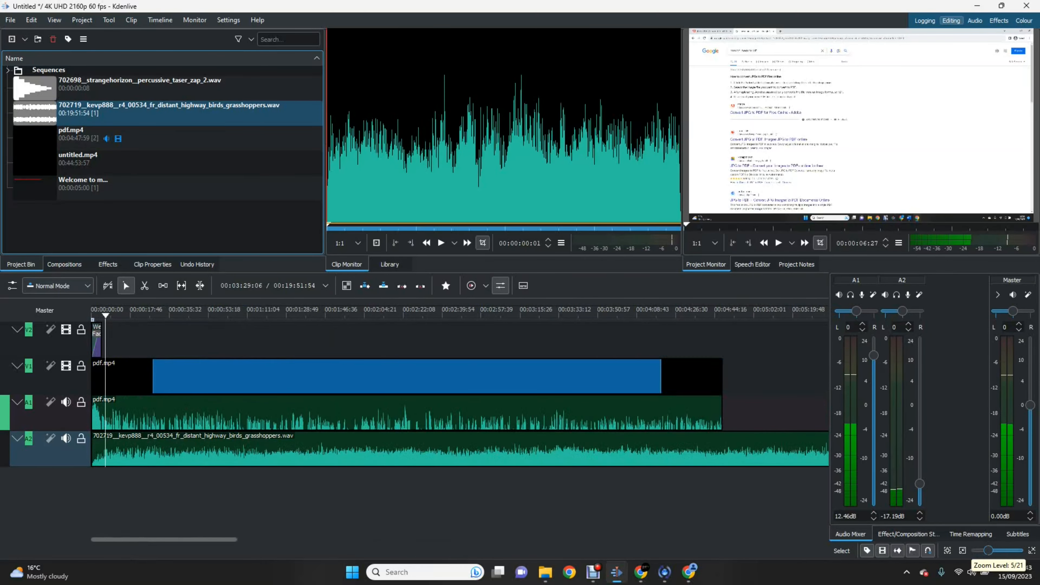
scroll(987, 550, "up", 2)
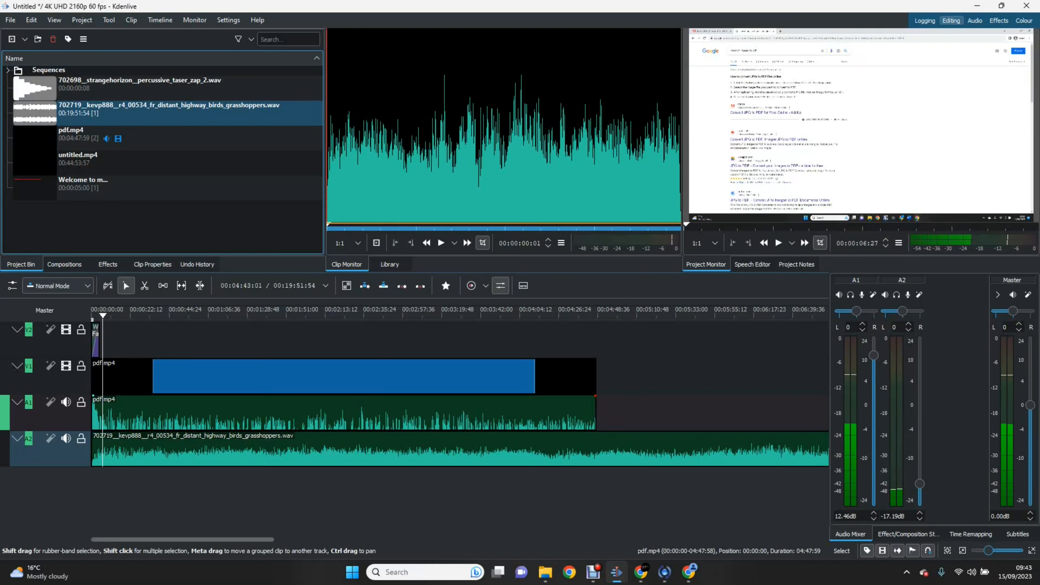
Step: Split the A2 ambience clip with the Razor tool where pdf.mp4 ends
left_click(590, 412)
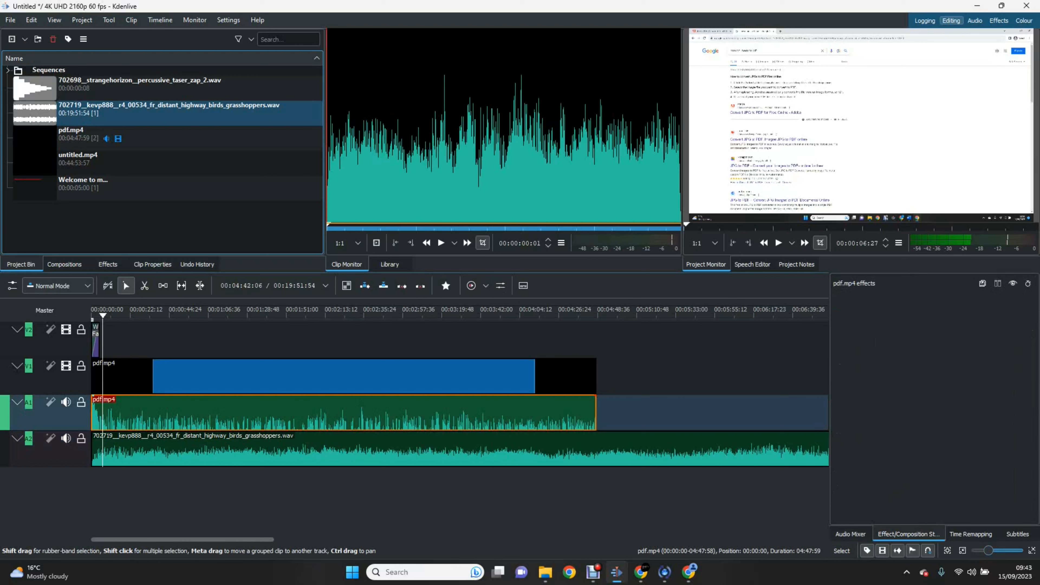
left_click(582, 375)
left_click(586, 412)
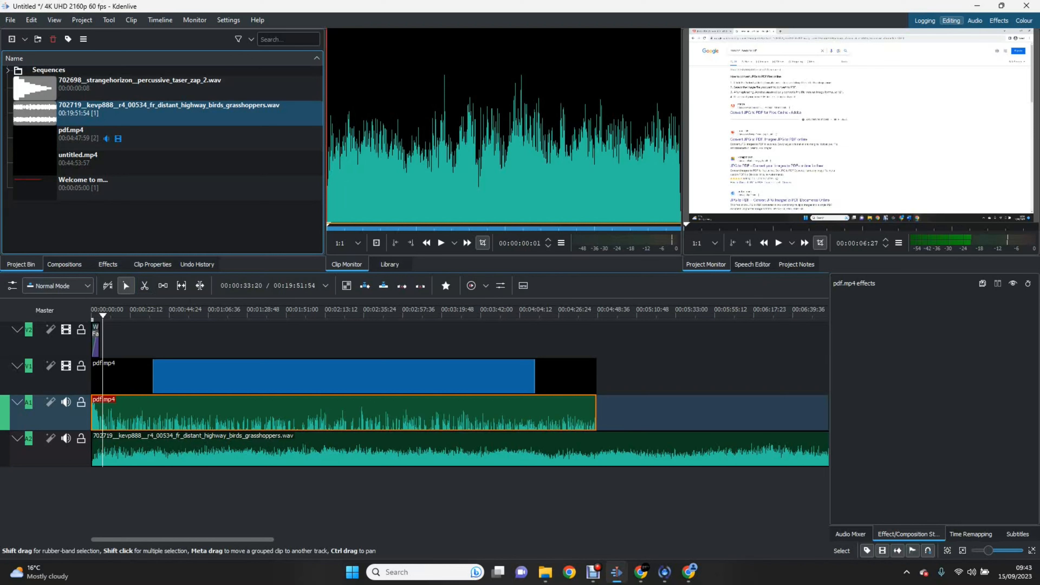
key("x")
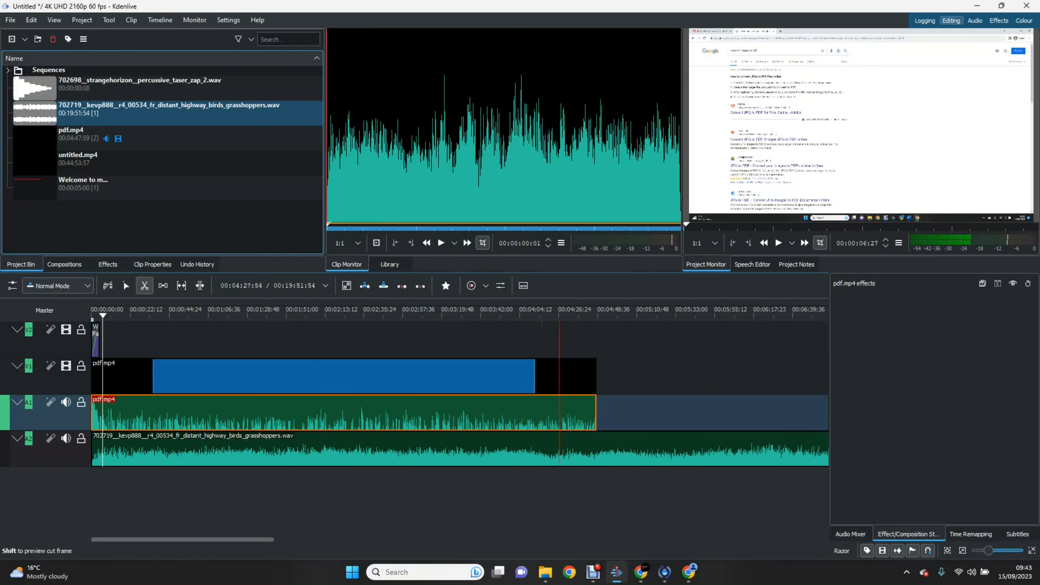
left_click(598, 451)
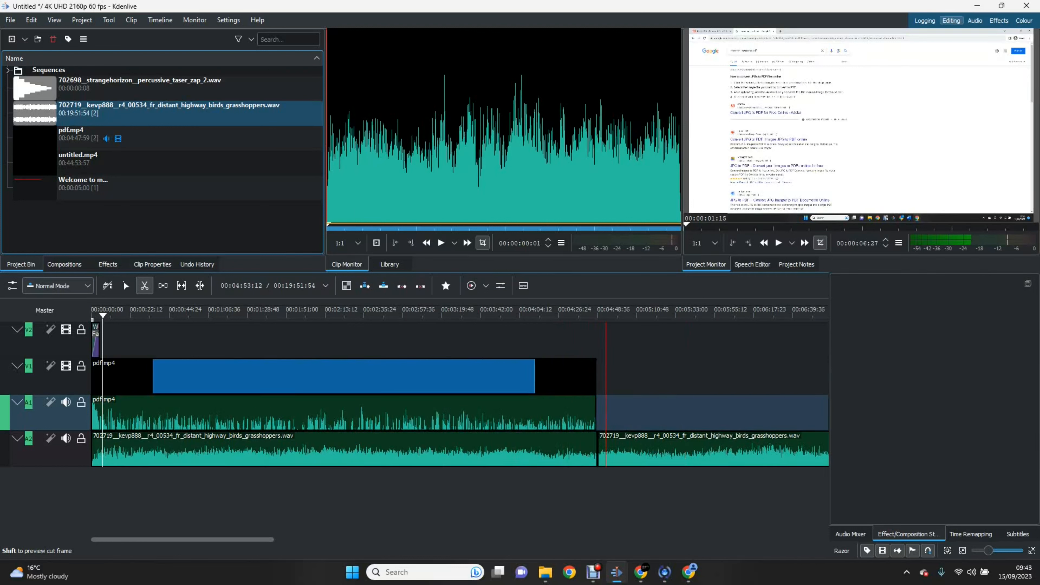
Step: Select the leftover ambience piece after the cut and delete it
key("s")
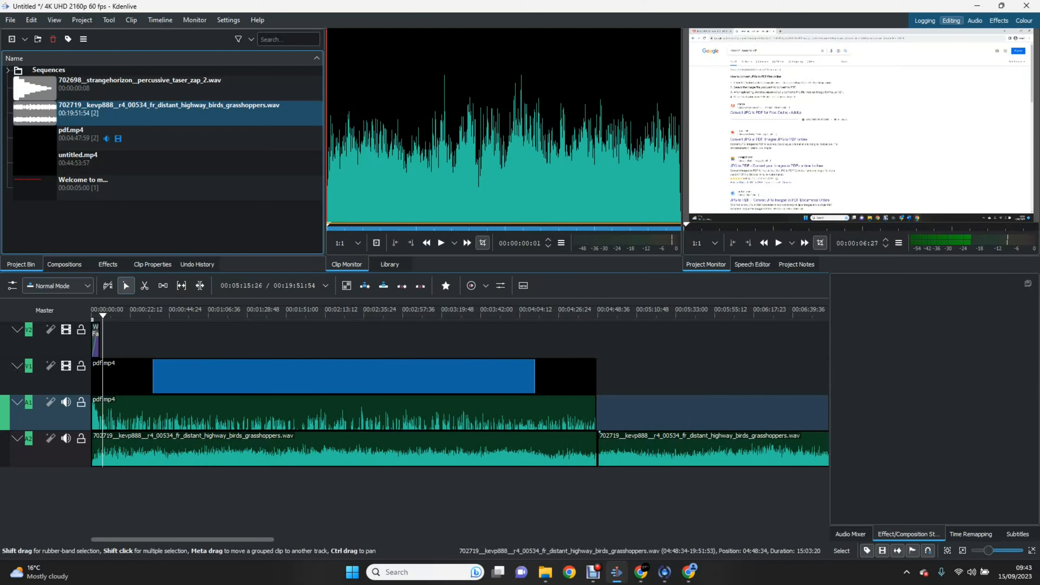
left_click(646, 451)
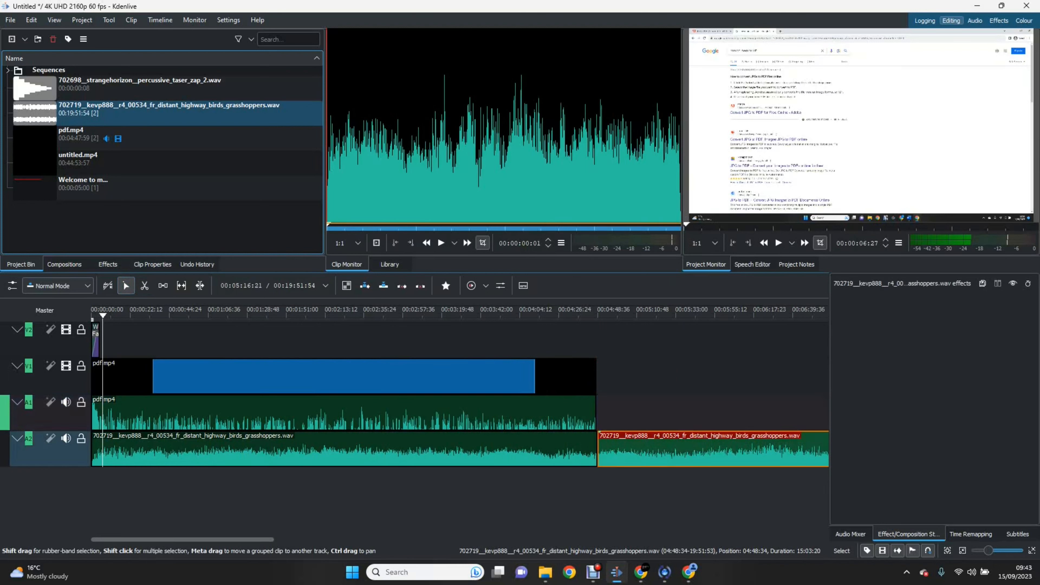
left_click_drag(645, 451, 693, 451)
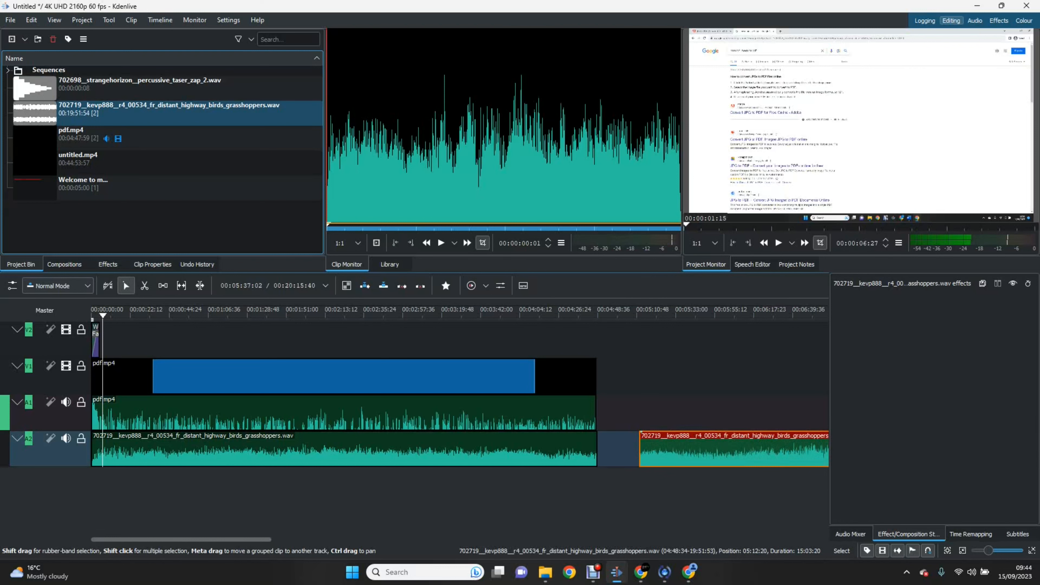
key("Delete")
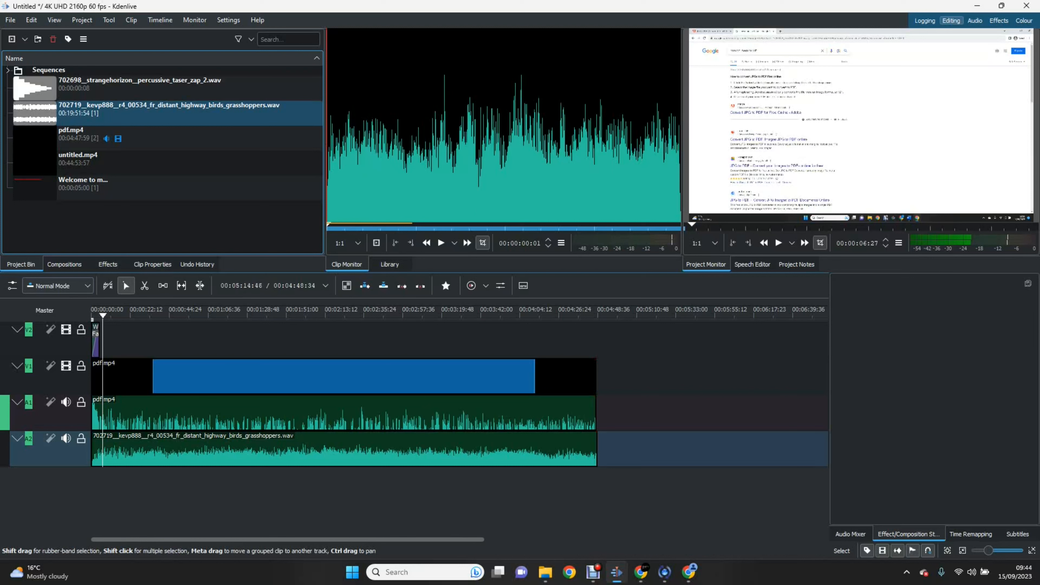
Step: Zoom in near the clip ends and trim the ambience clip back toward pdf.mp4's end
left_click(586, 313)
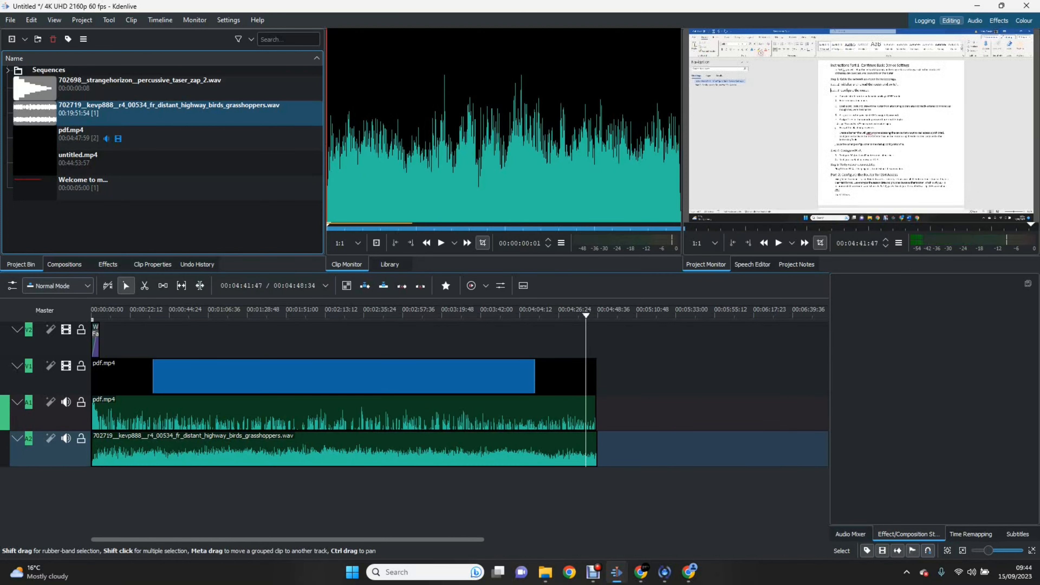
scroll(1010, 550, "up", 10)
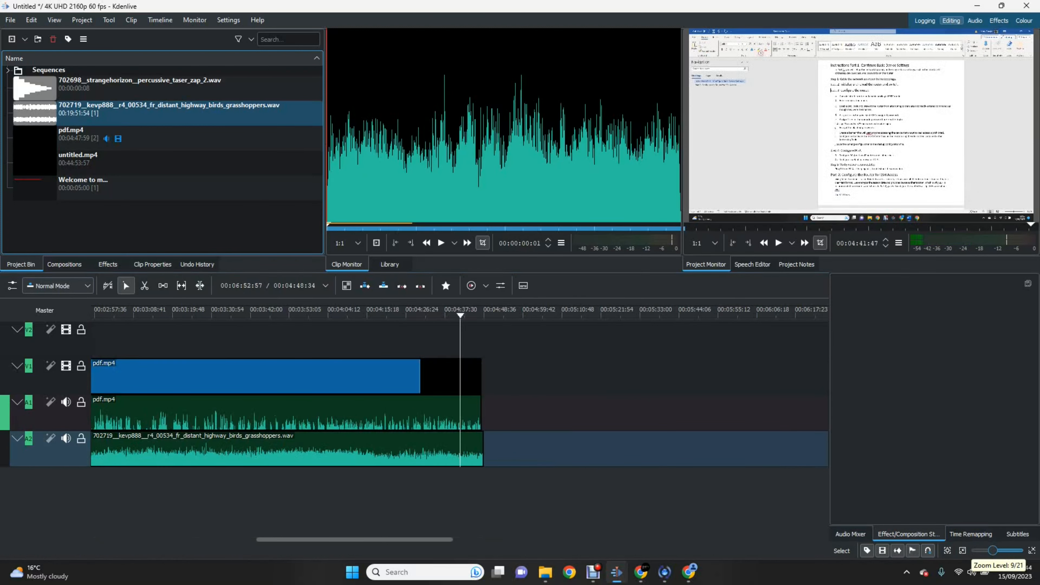
scroll(1010, 550, "down", 2)
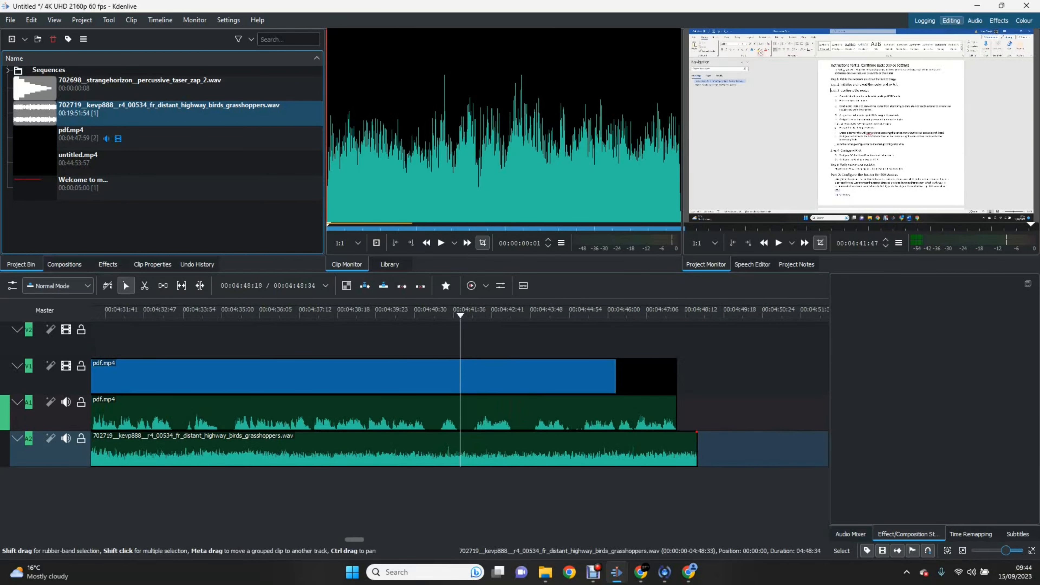
mouse_move(698, 449)
left_mouse_down()
mouse_move(675, 449)
mouse_move(696, 449)
left_mouse_up()
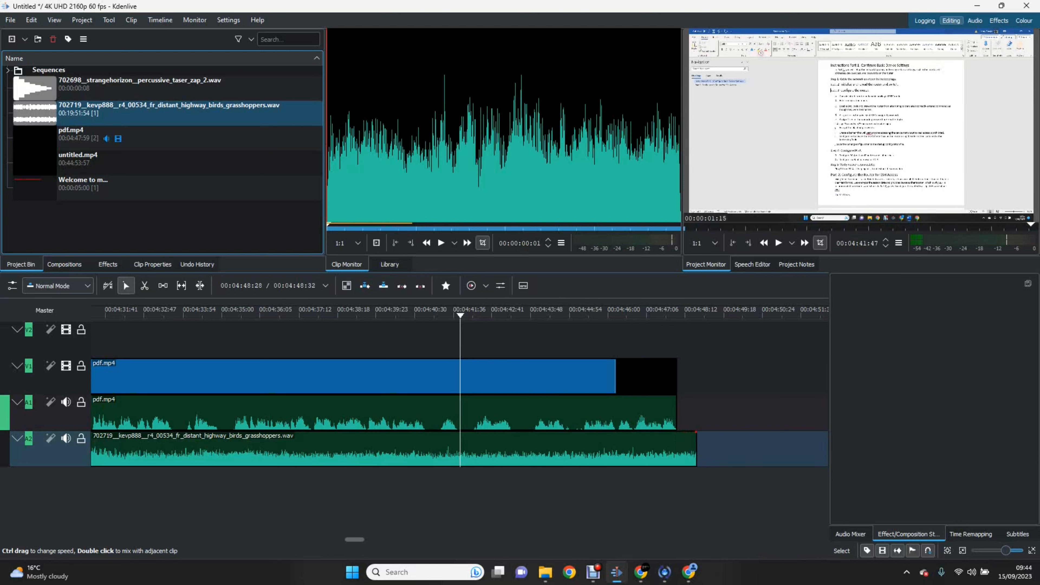
Step: Razor-cut the ambience clip at pdf.mp4's end and delete the short overhang
key("x")
left_click(676, 449)
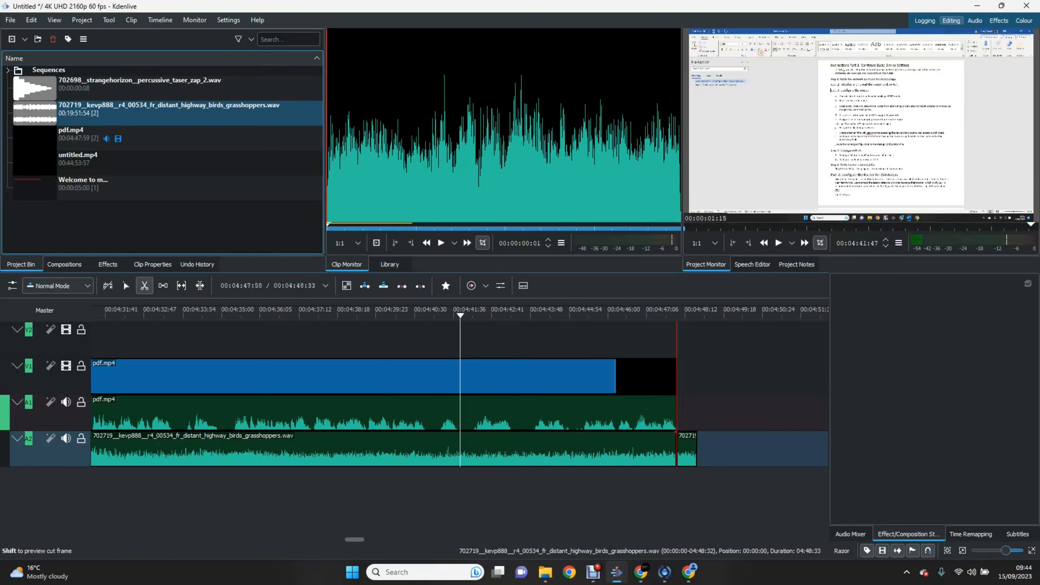
key("s")
left_click(687, 451)
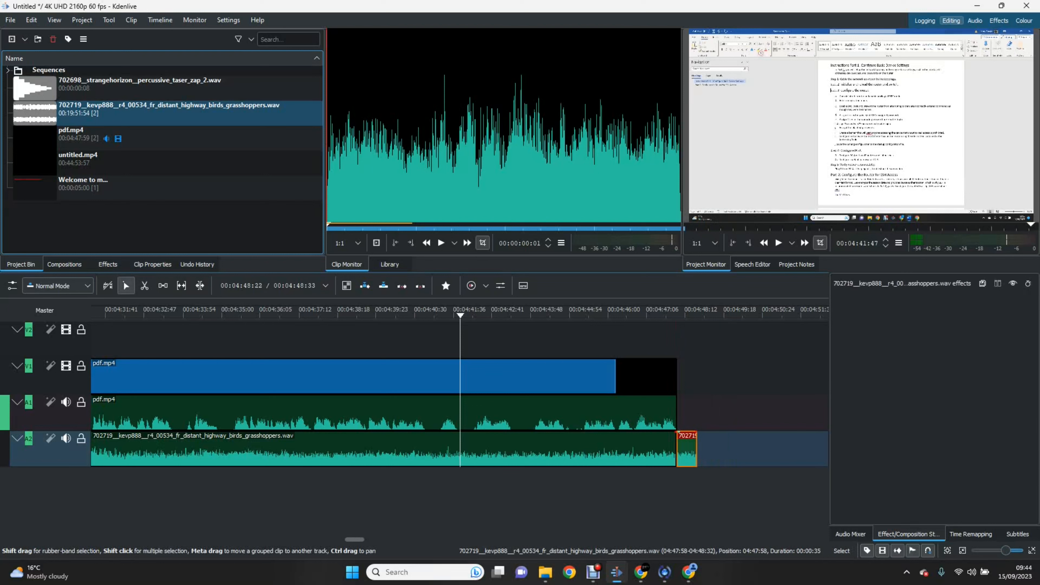
key("Delete")
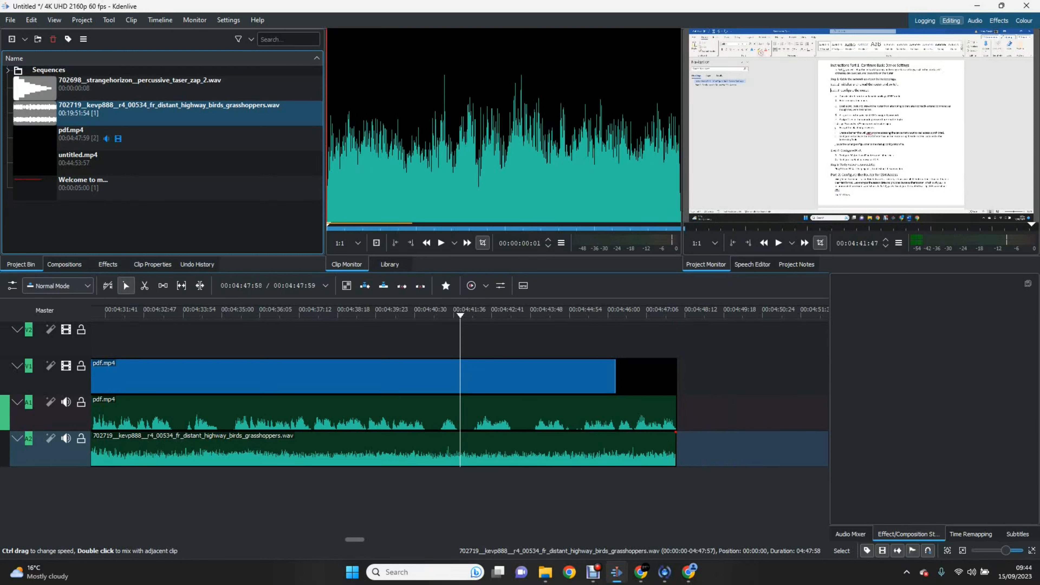
Step: Zoom the timeline out to the whole project and select the title clip
left_click_drag(1007, 551, 990, 551)
left_click(97, 344)
left_click(456, 314)
left_click_drag(94, 320, 723, 320)
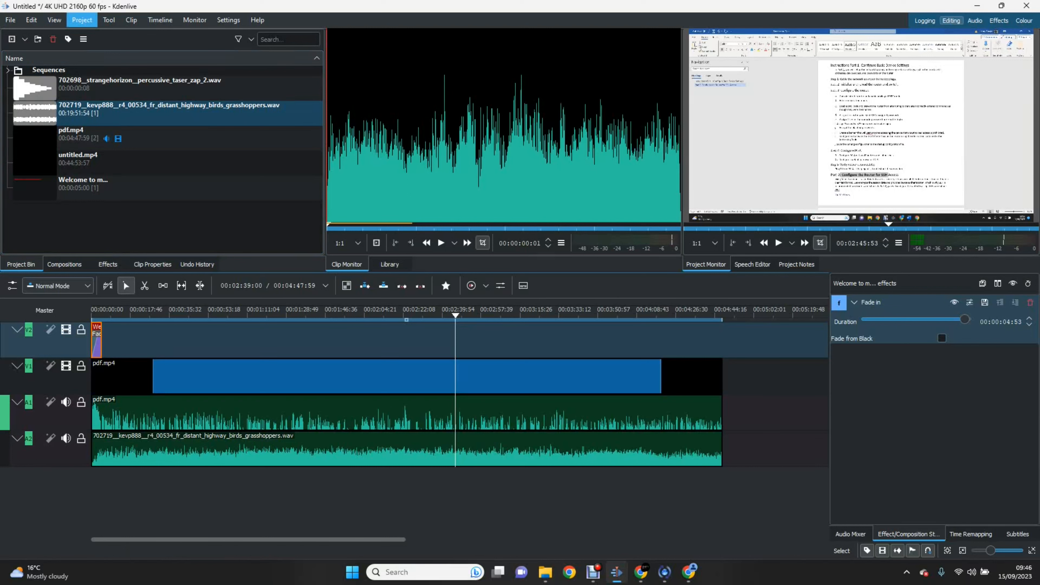
left_click(82, 20)
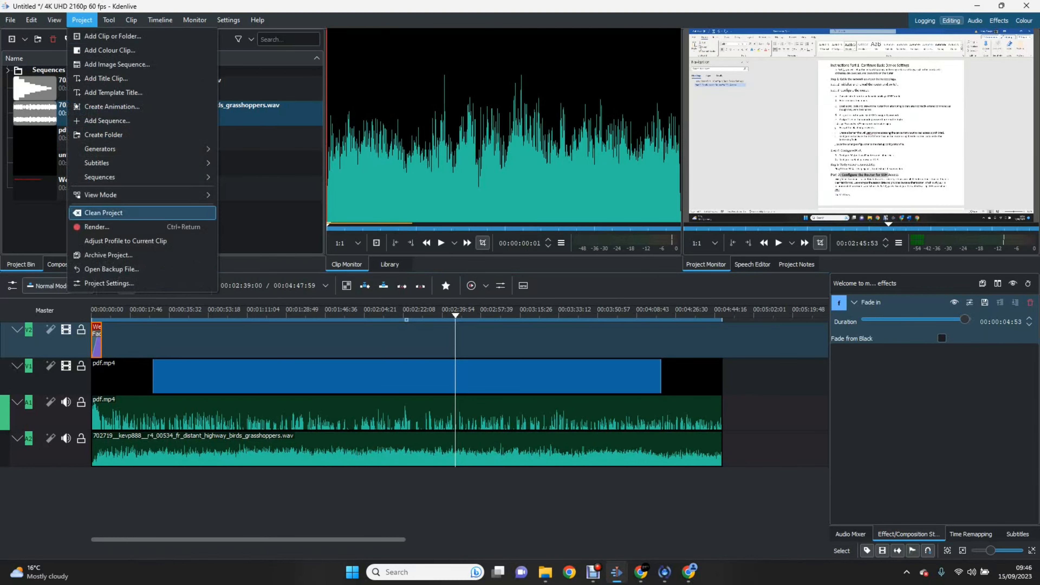
left_click(97, 227)
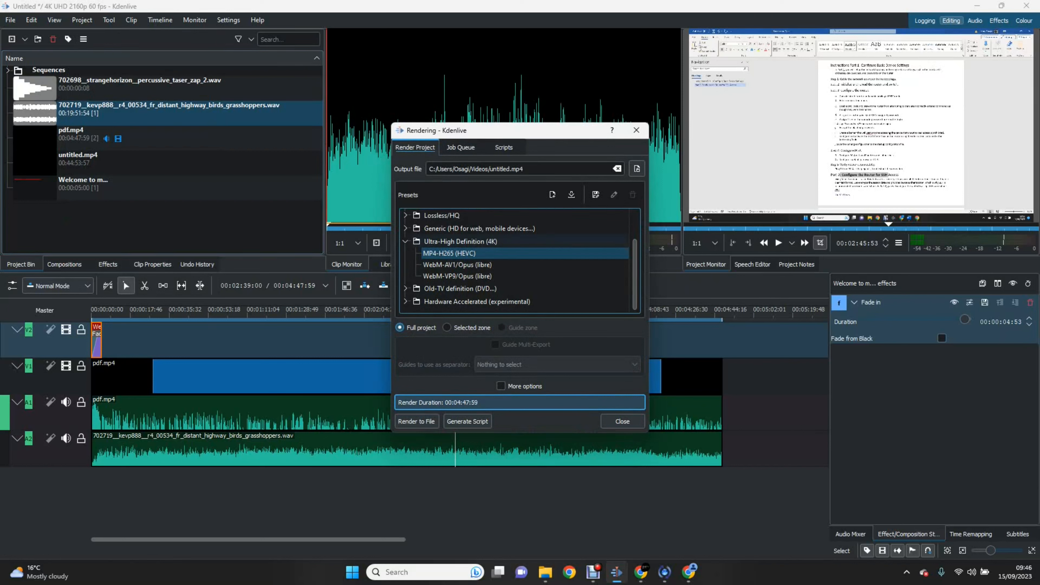
left_click(453, 253)
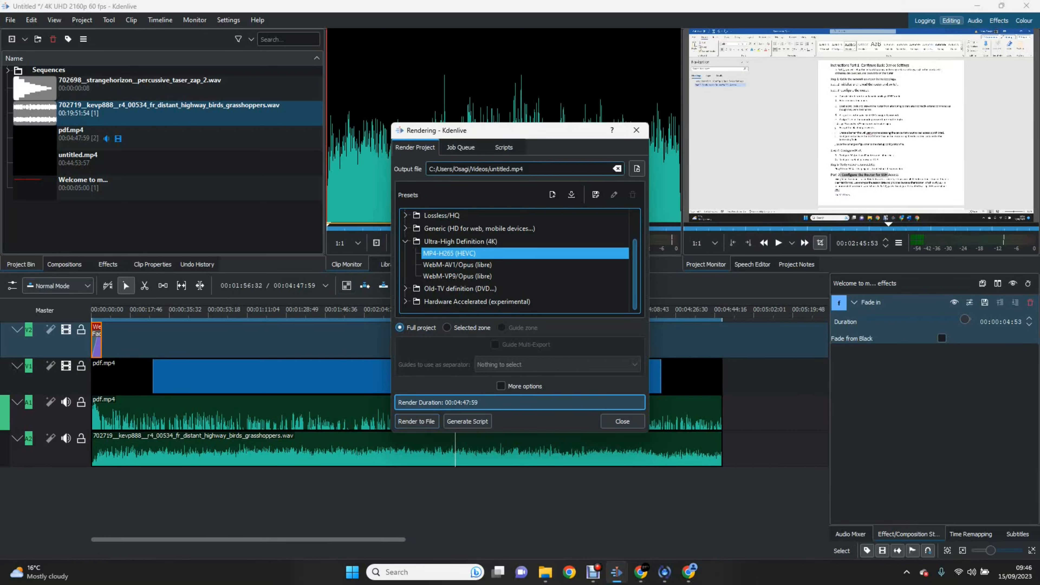
left_click(500, 169)
double_click(500, 169)
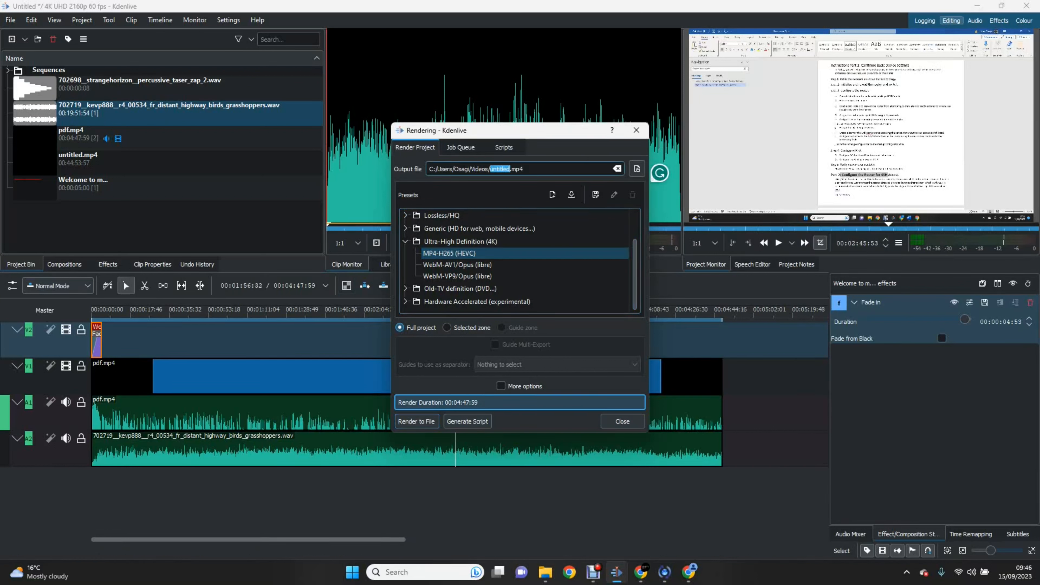
left_click(500, 168)
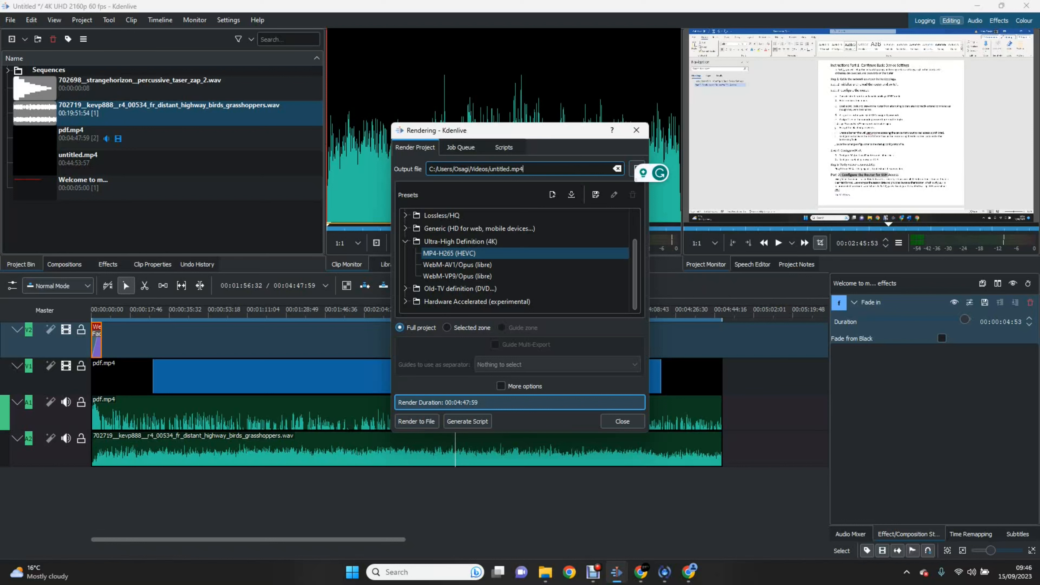
left_click(637, 129)
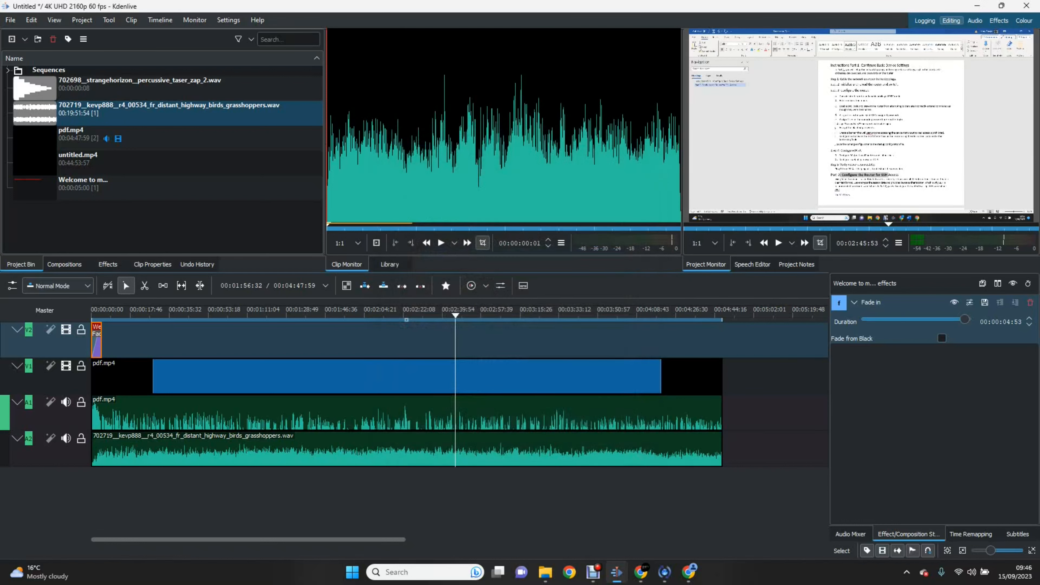